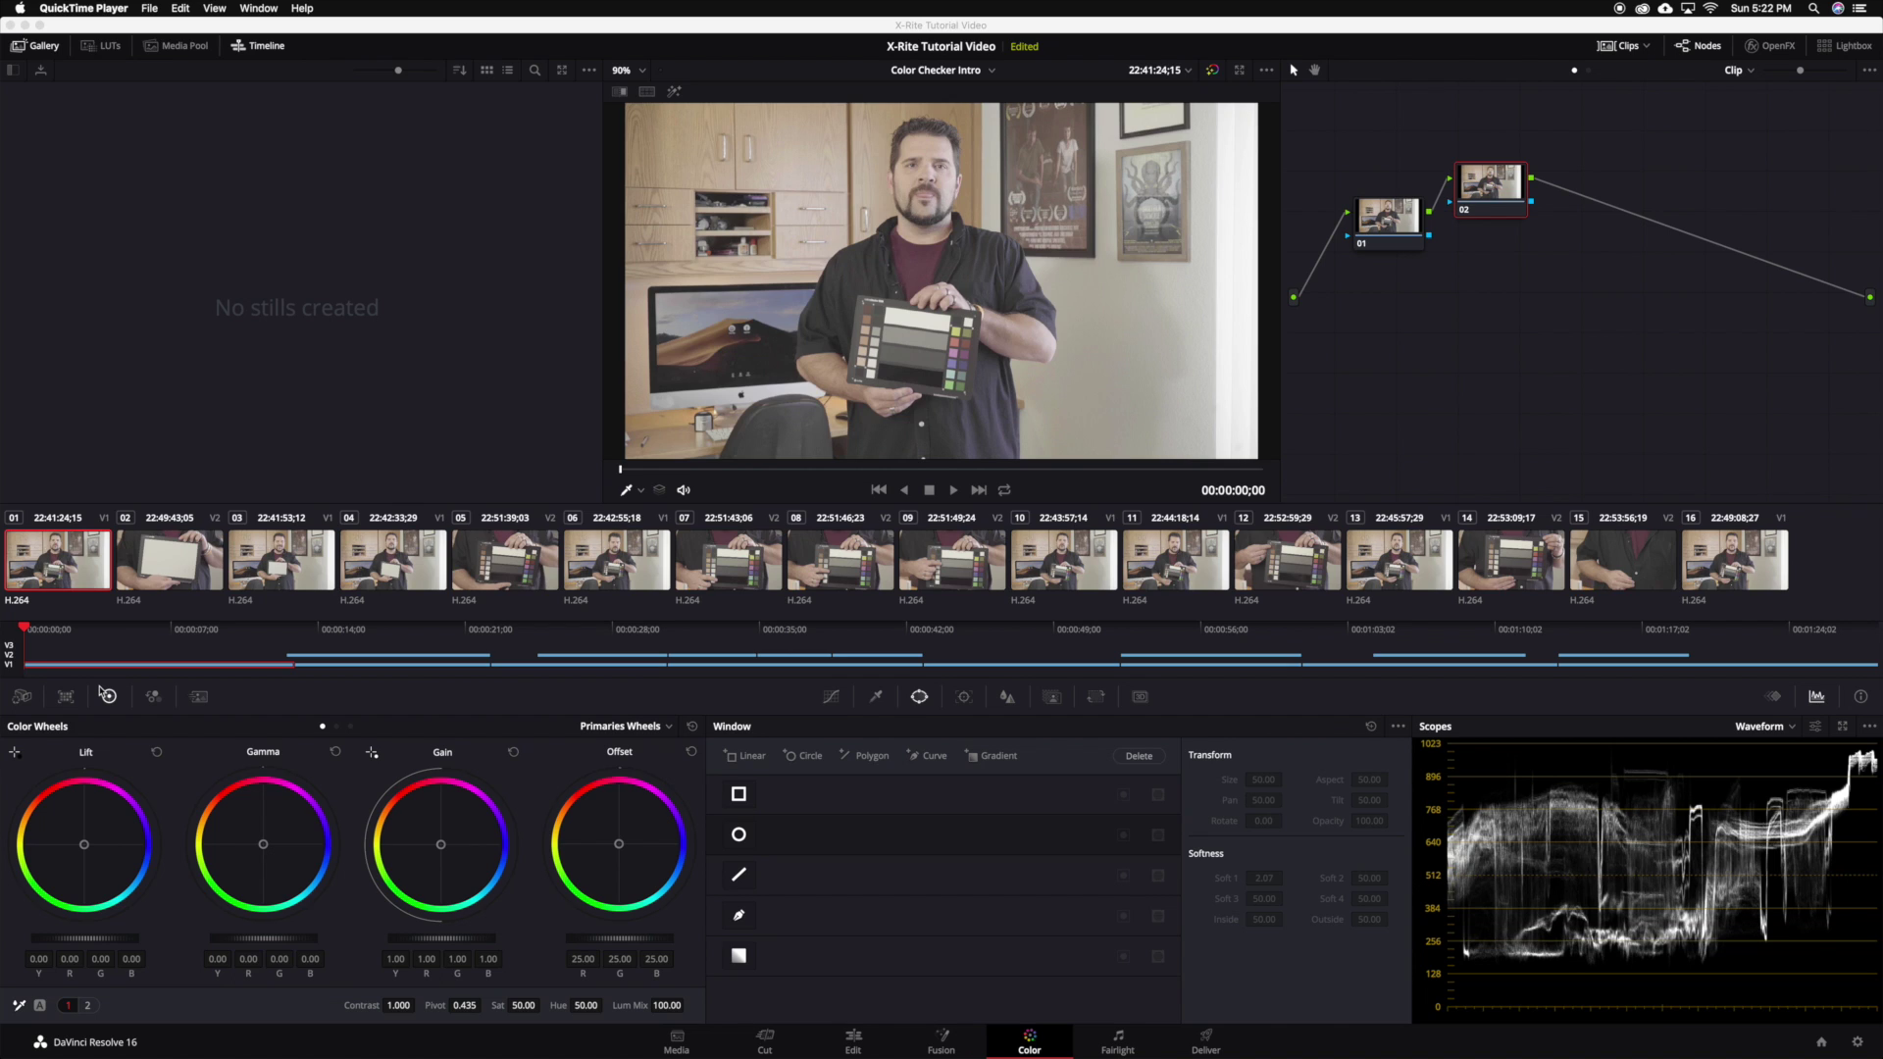
# Open the Color Match palette and park the playhead near 00:00:01;27, where the chart is visible
pyautogui.click(154, 694)
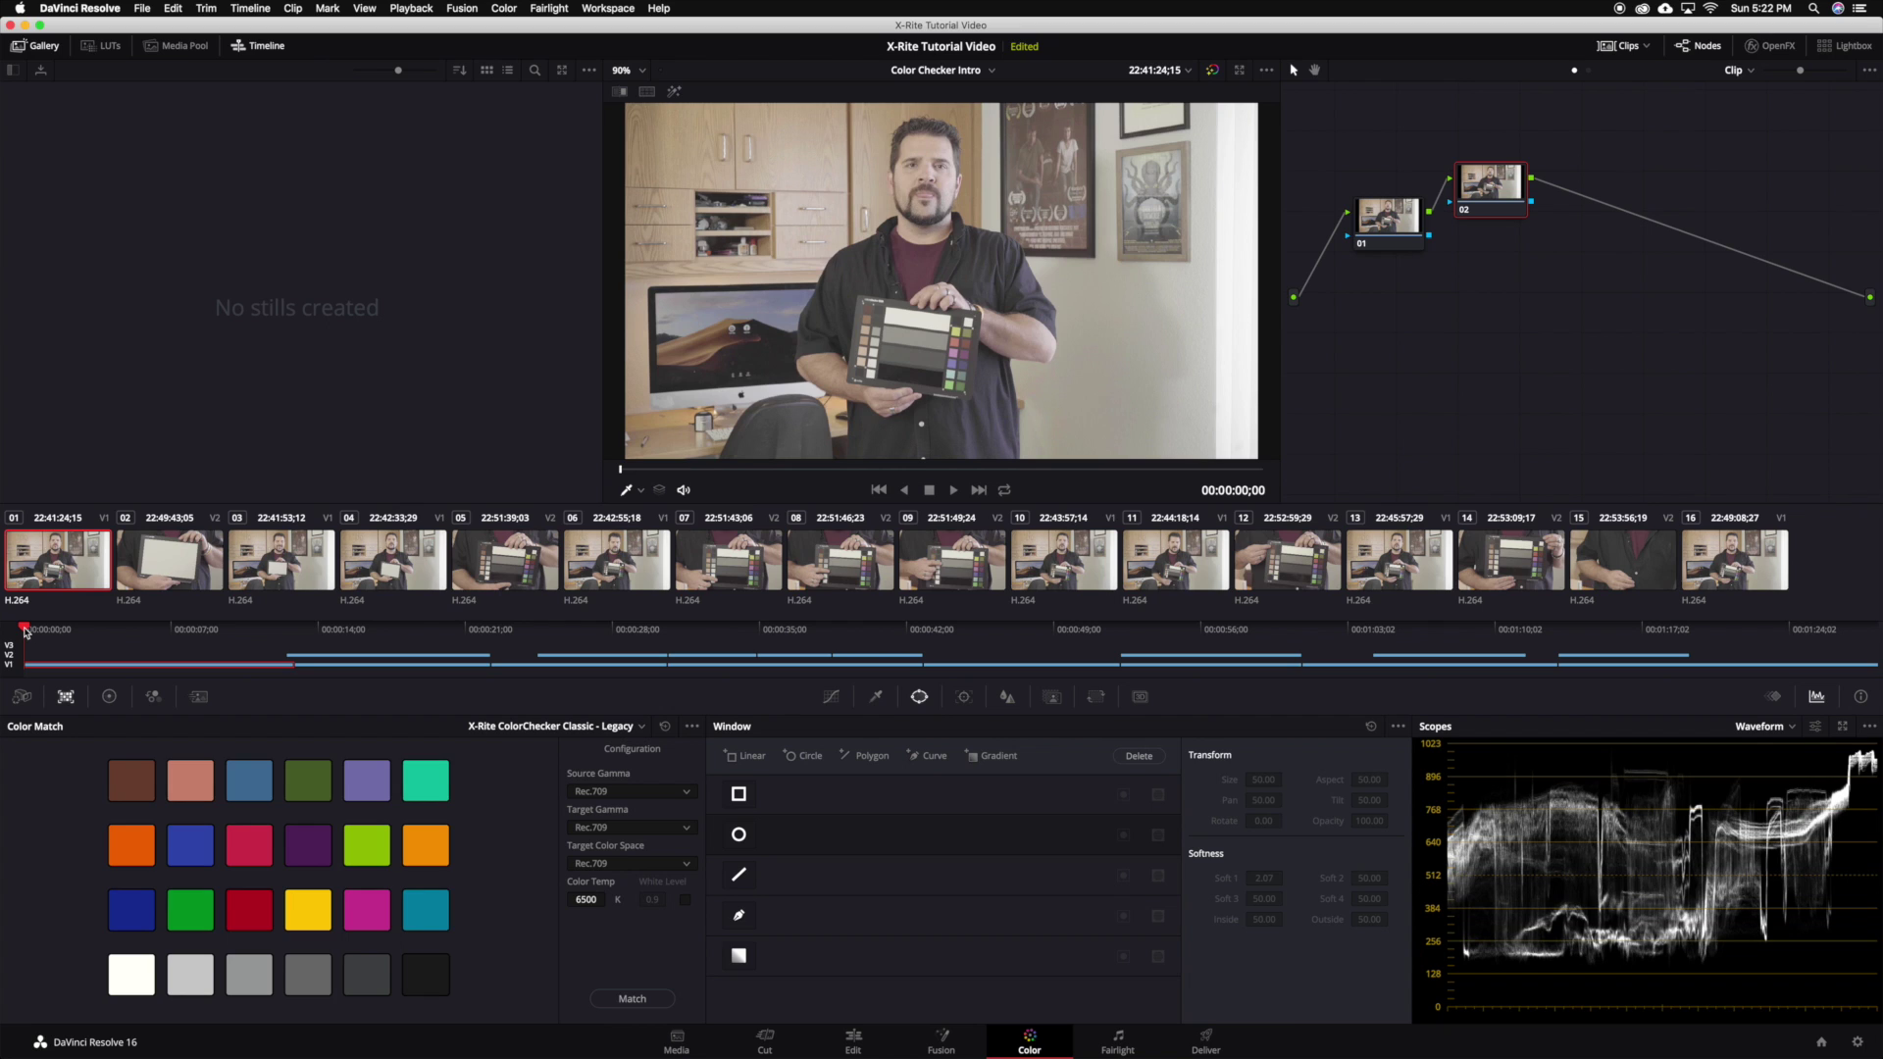
pyautogui.moveTo(25, 632); pyautogui.dragTo(64, 635)
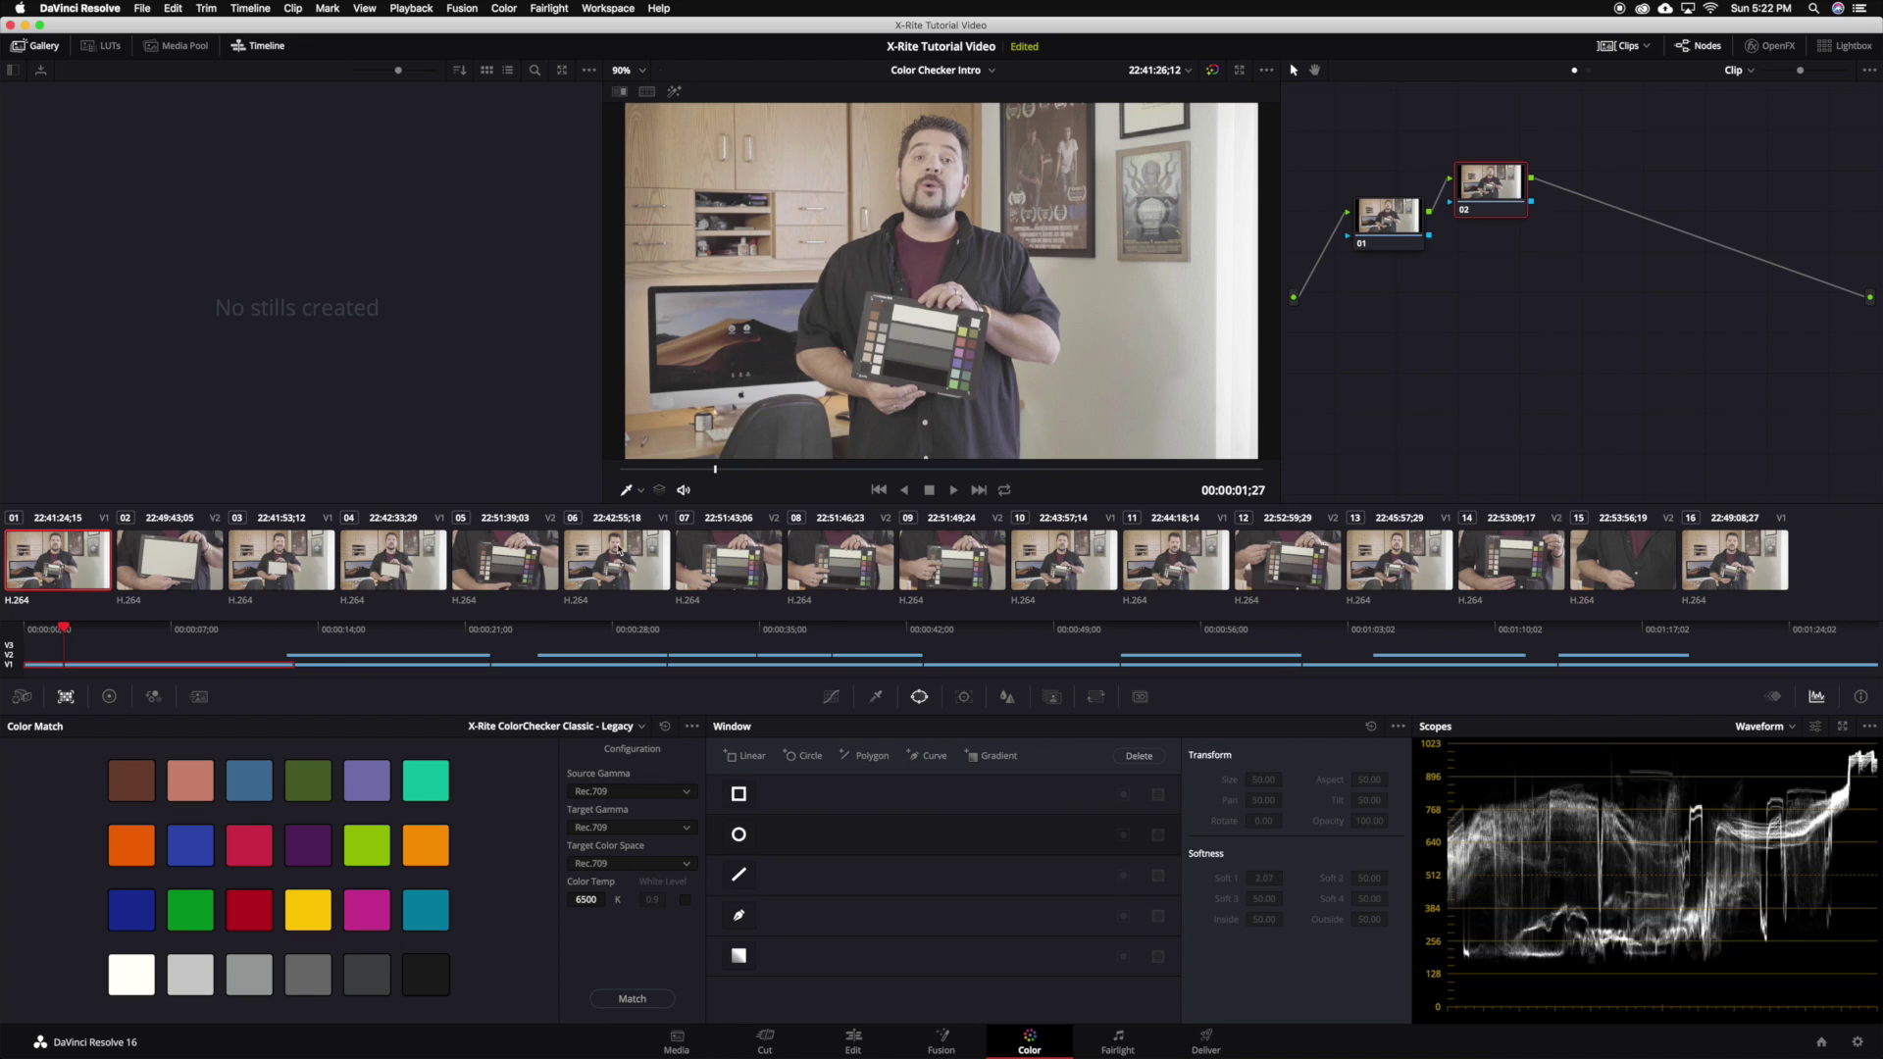
# Choose the X-Rite ColorChecker Video chart and show its alignment grid on the image
pyautogui.click(533, 727)
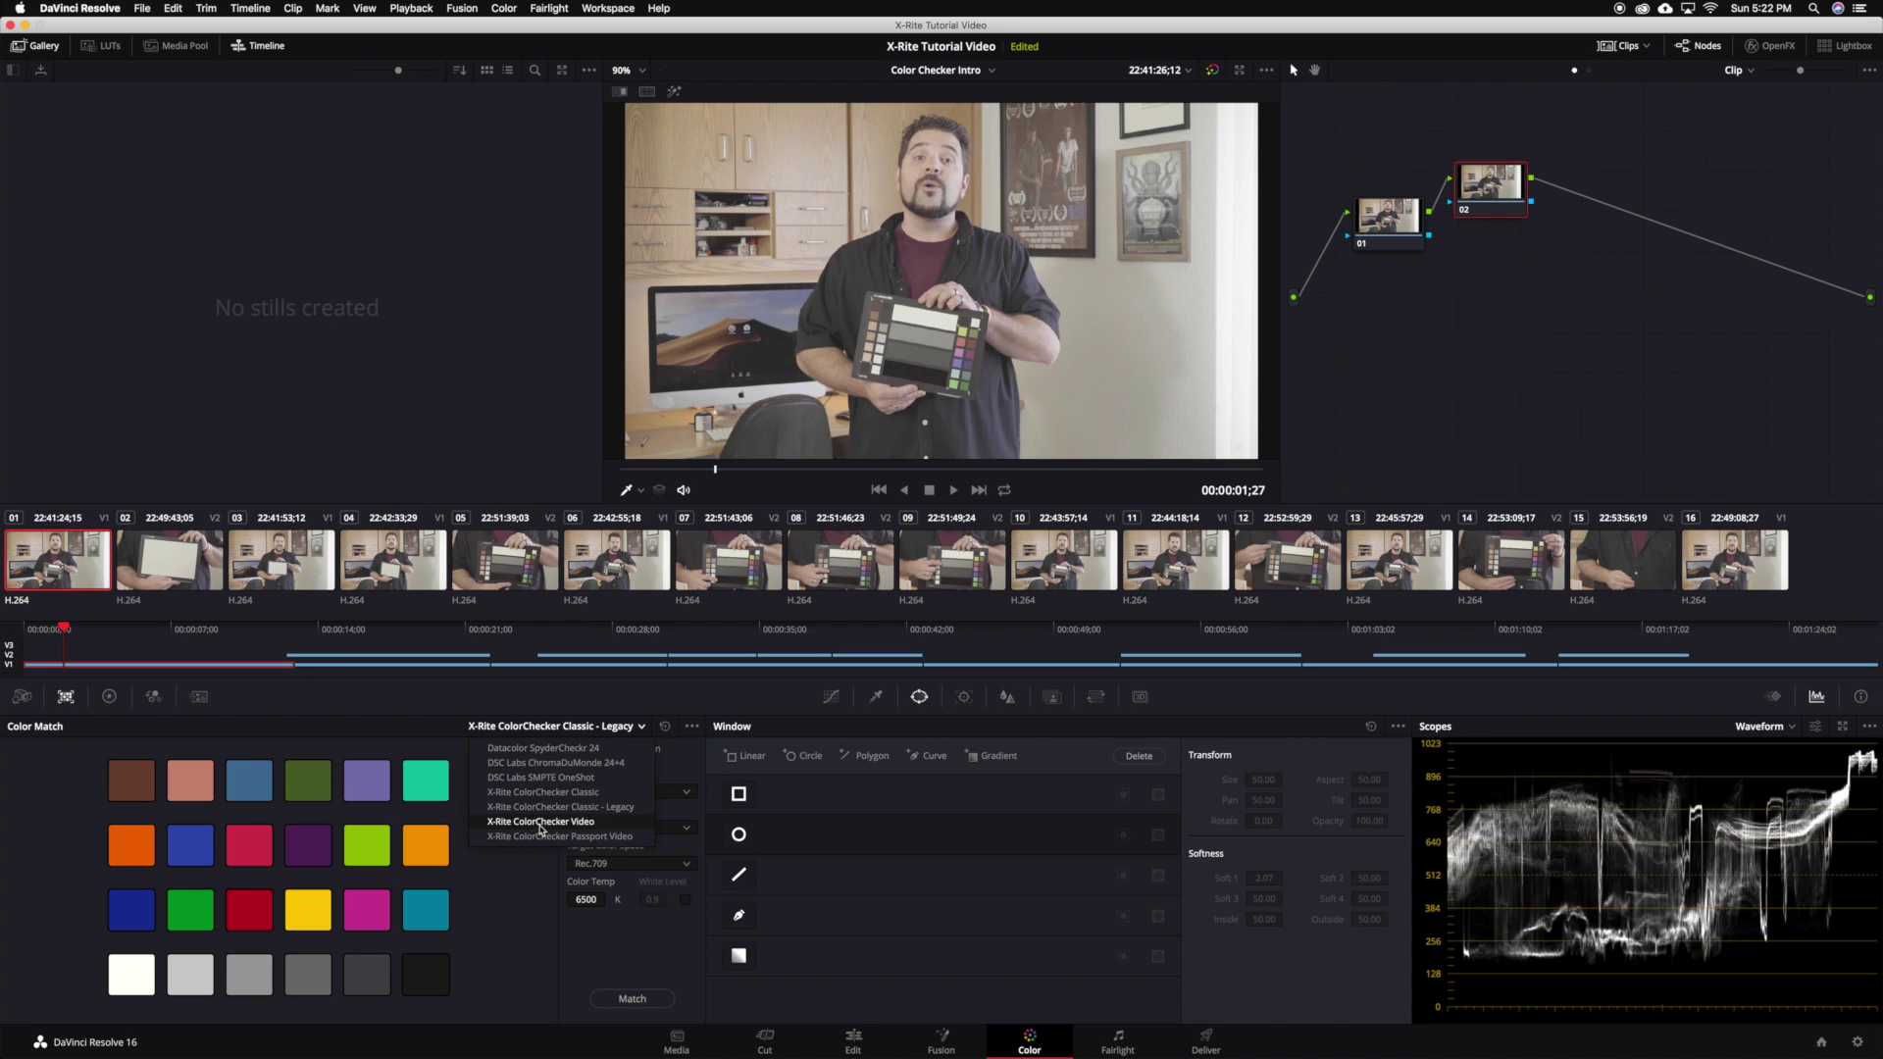
pyautogui.click(540, 824)
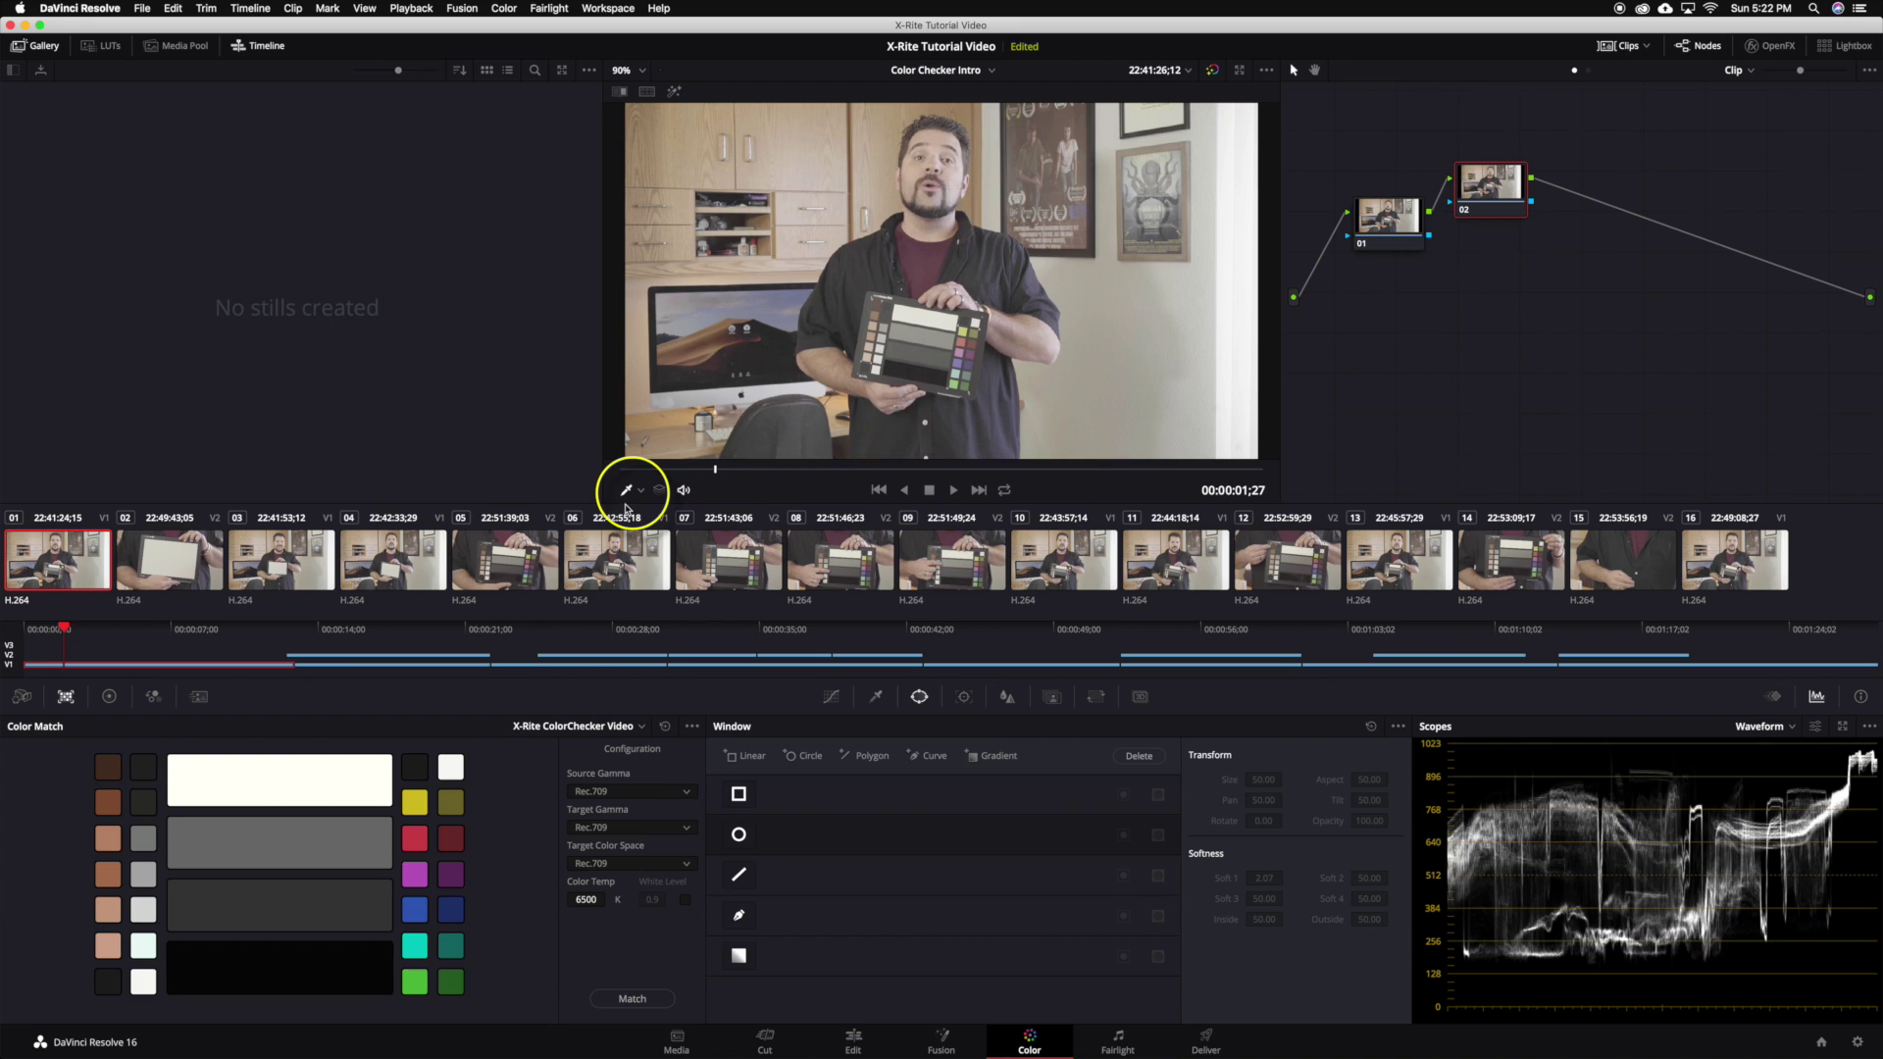
pyautogui.click(633, 490)
pyautogui.click(655, 633)
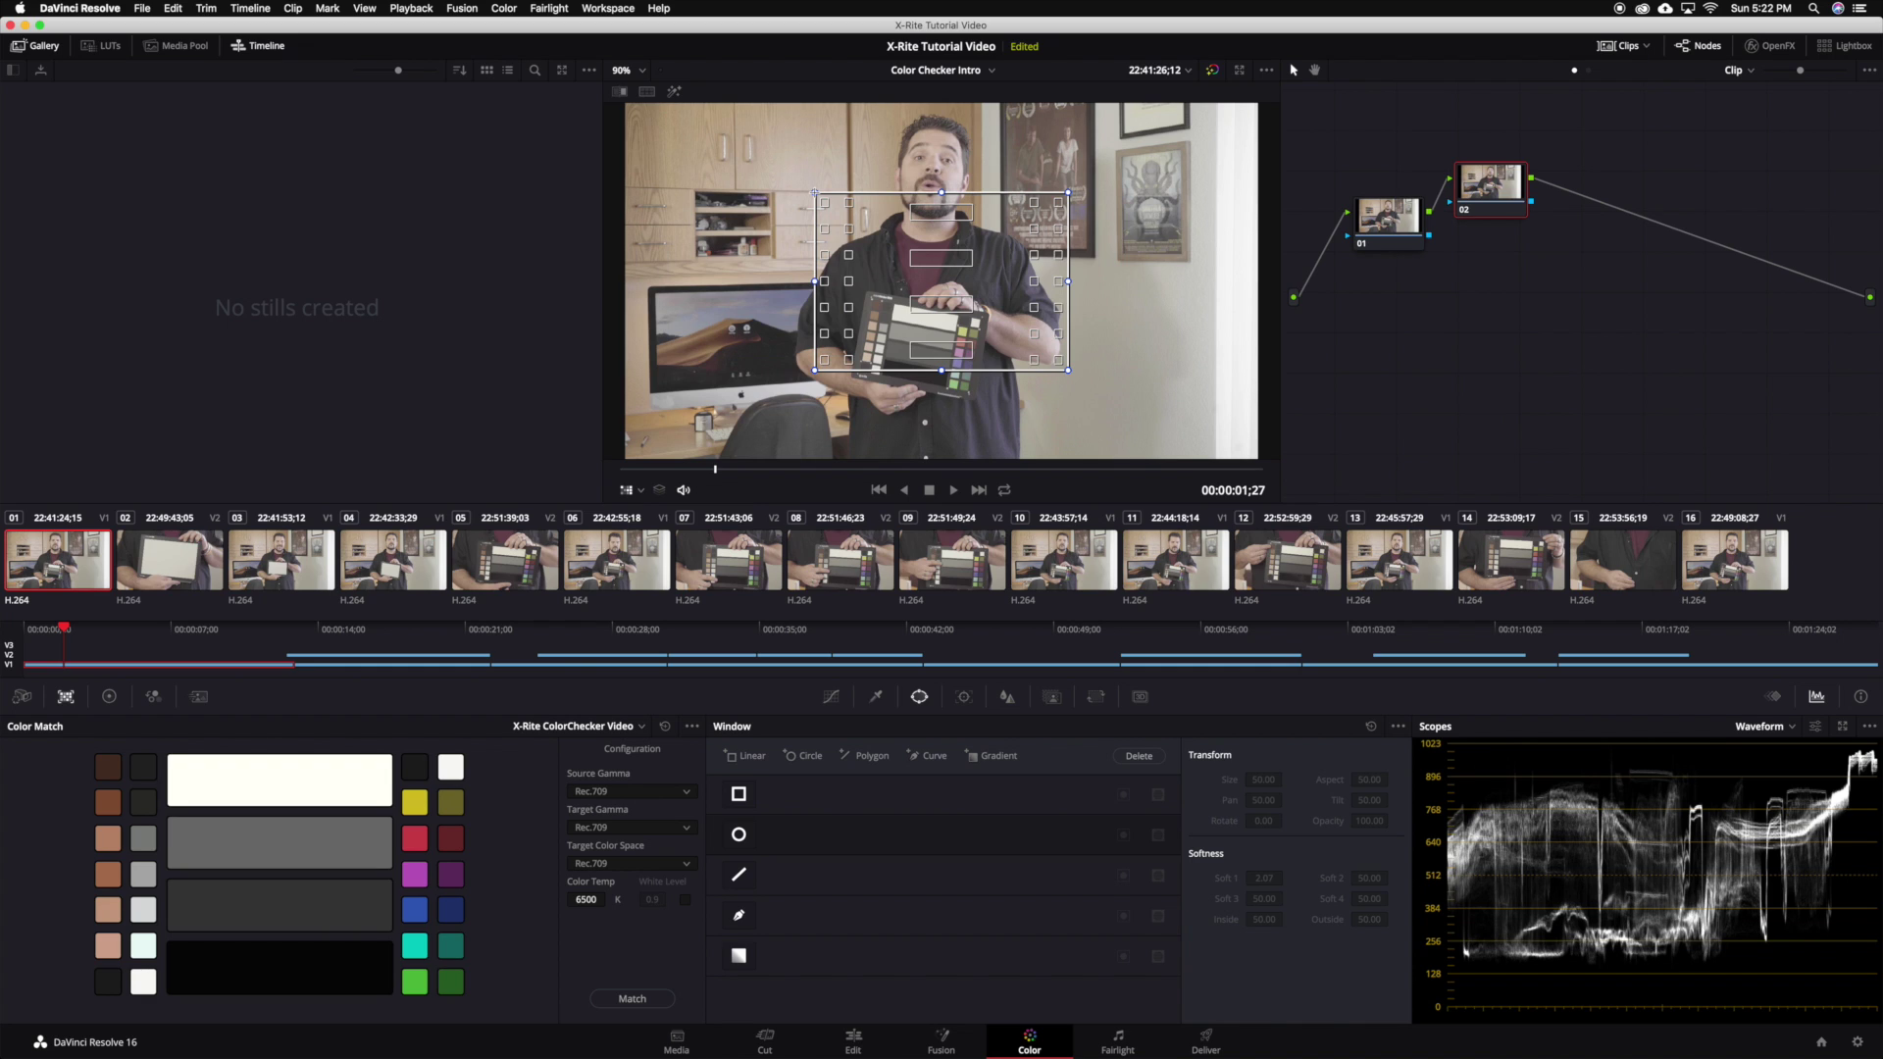
# Fit the chart grid's four corners over the colour checker in the viewer
pyautogui.moveTo(814, 192); pyautogui.dragTo(864, 301)
pyautogui.moveTo(1068, 192); pyautogui.dragTo(982, 324)
pyautogui.moveTo(1068, 370); pyautogui.dragTo(1080, 379)
pyautogui.moveTo(815, 370); pyautogui.dragTo(802, 378)
pyautogui.scroll(1, 976, 366)
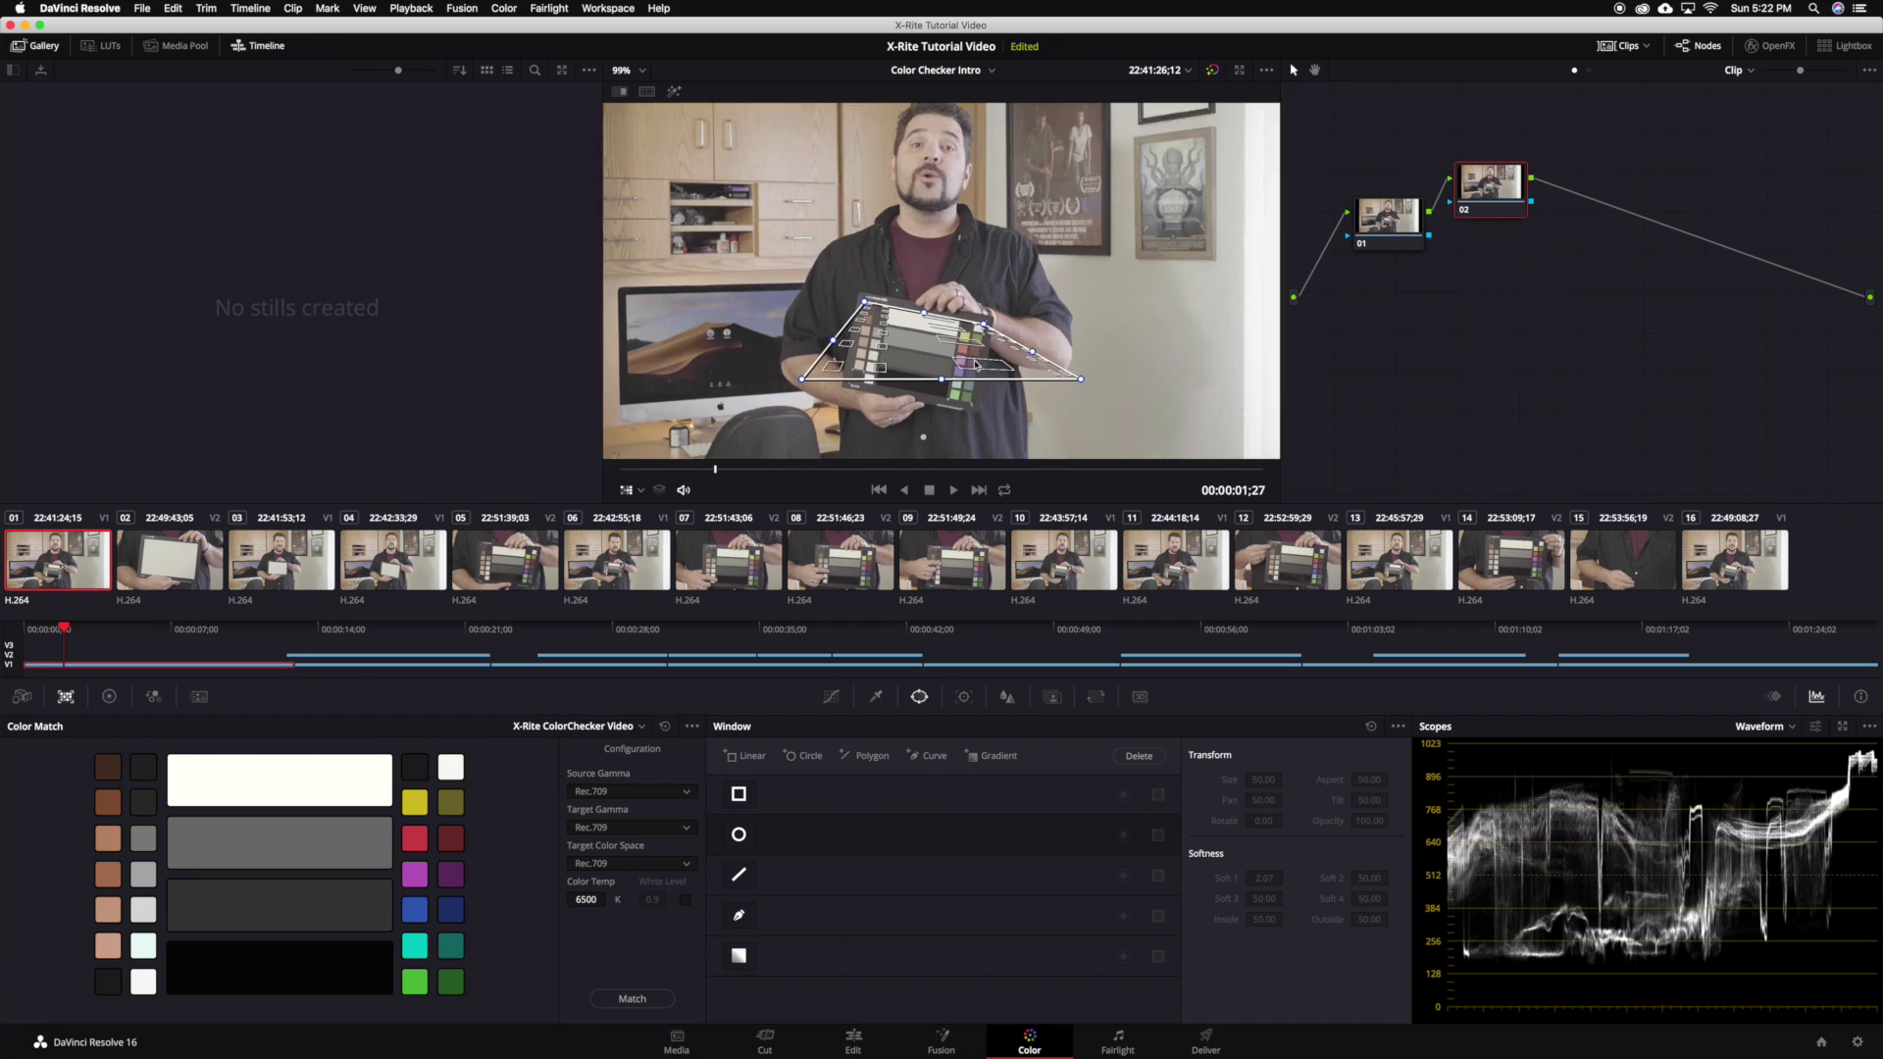
pyautogui.scroll(2, 976, 366)
pyautogui.moveTo(1131, 385); pyautogui.dragTo(990, 391)
pyautogui.moveTo(985, 304); pyautogui.dragTo(1007, 277)
pyautogui.moveTo(811, 271); pyautogui.dragTo(831, 241)
pyautogui.moveTo(720, 385); pyautogui.dragTo(812, 362)
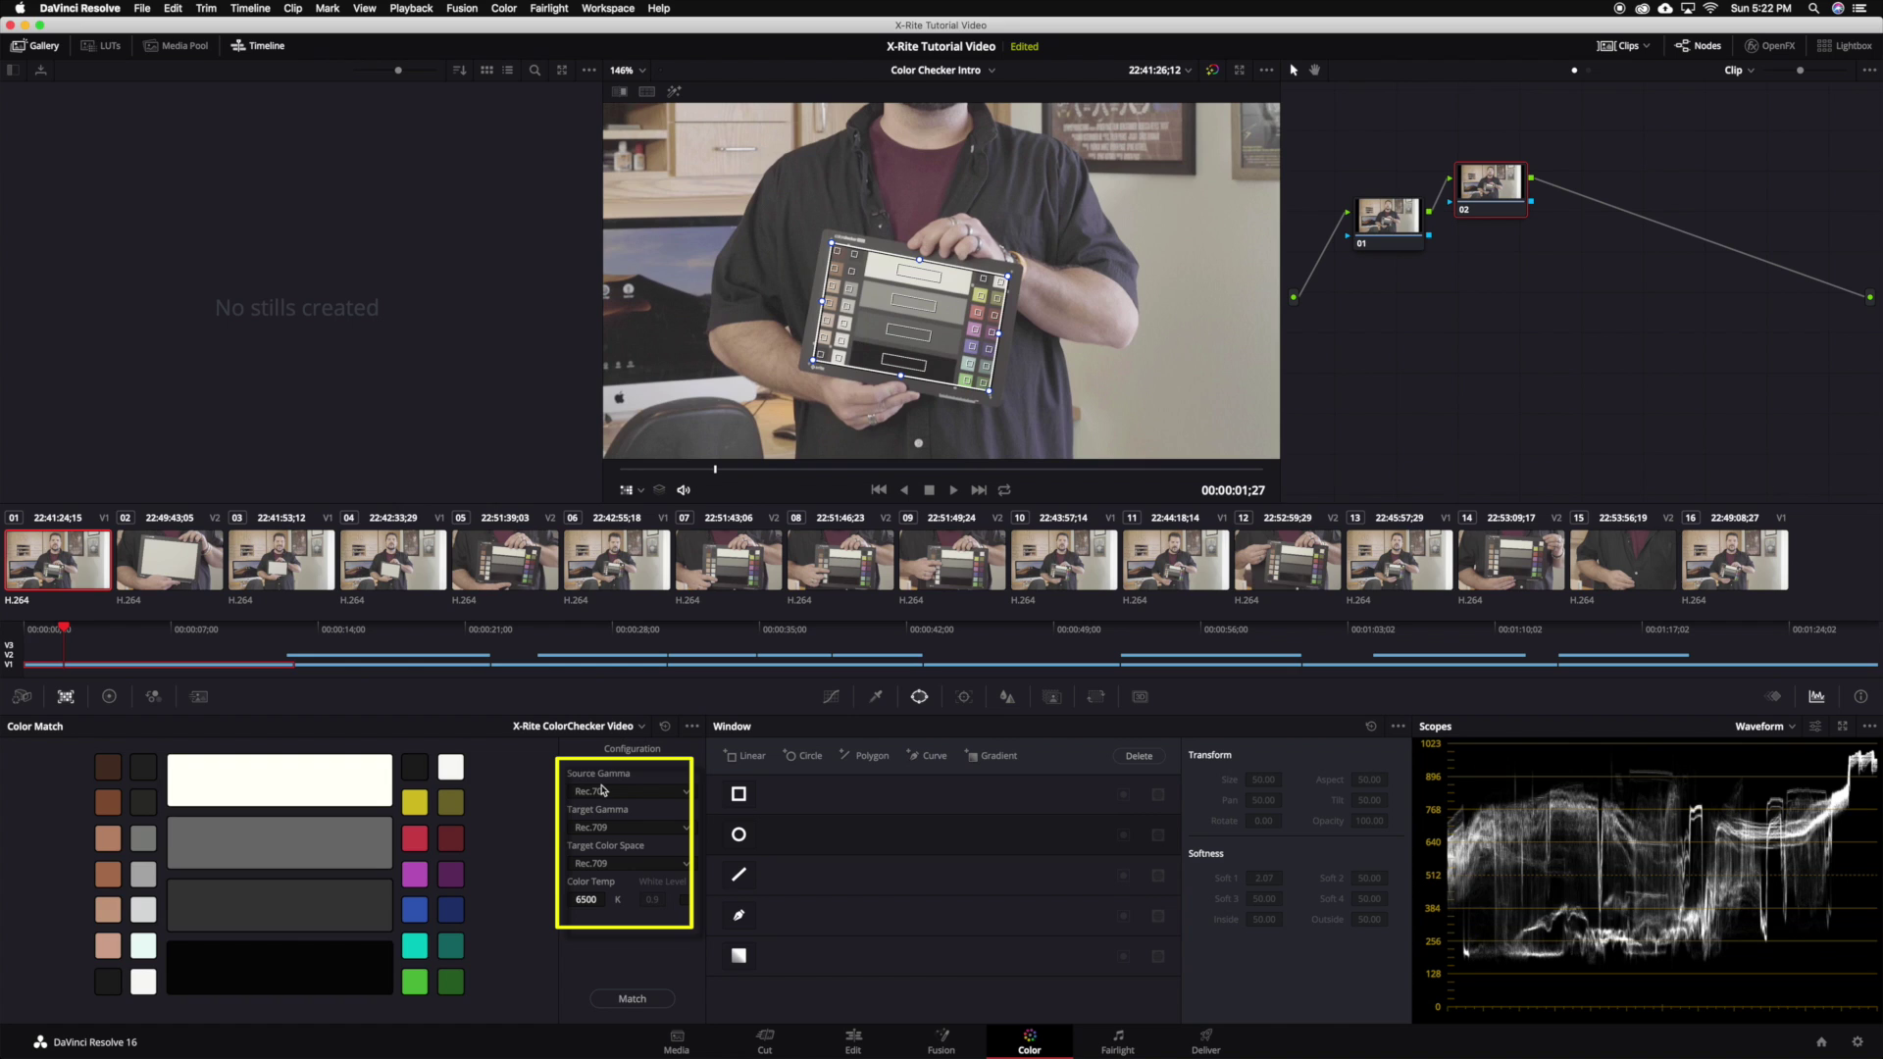
# Set Source Gamma to SLog, run the colour match, and fit the frame back in view
pyautogui.click(602, 789)
pyautogui.click(588, 956)
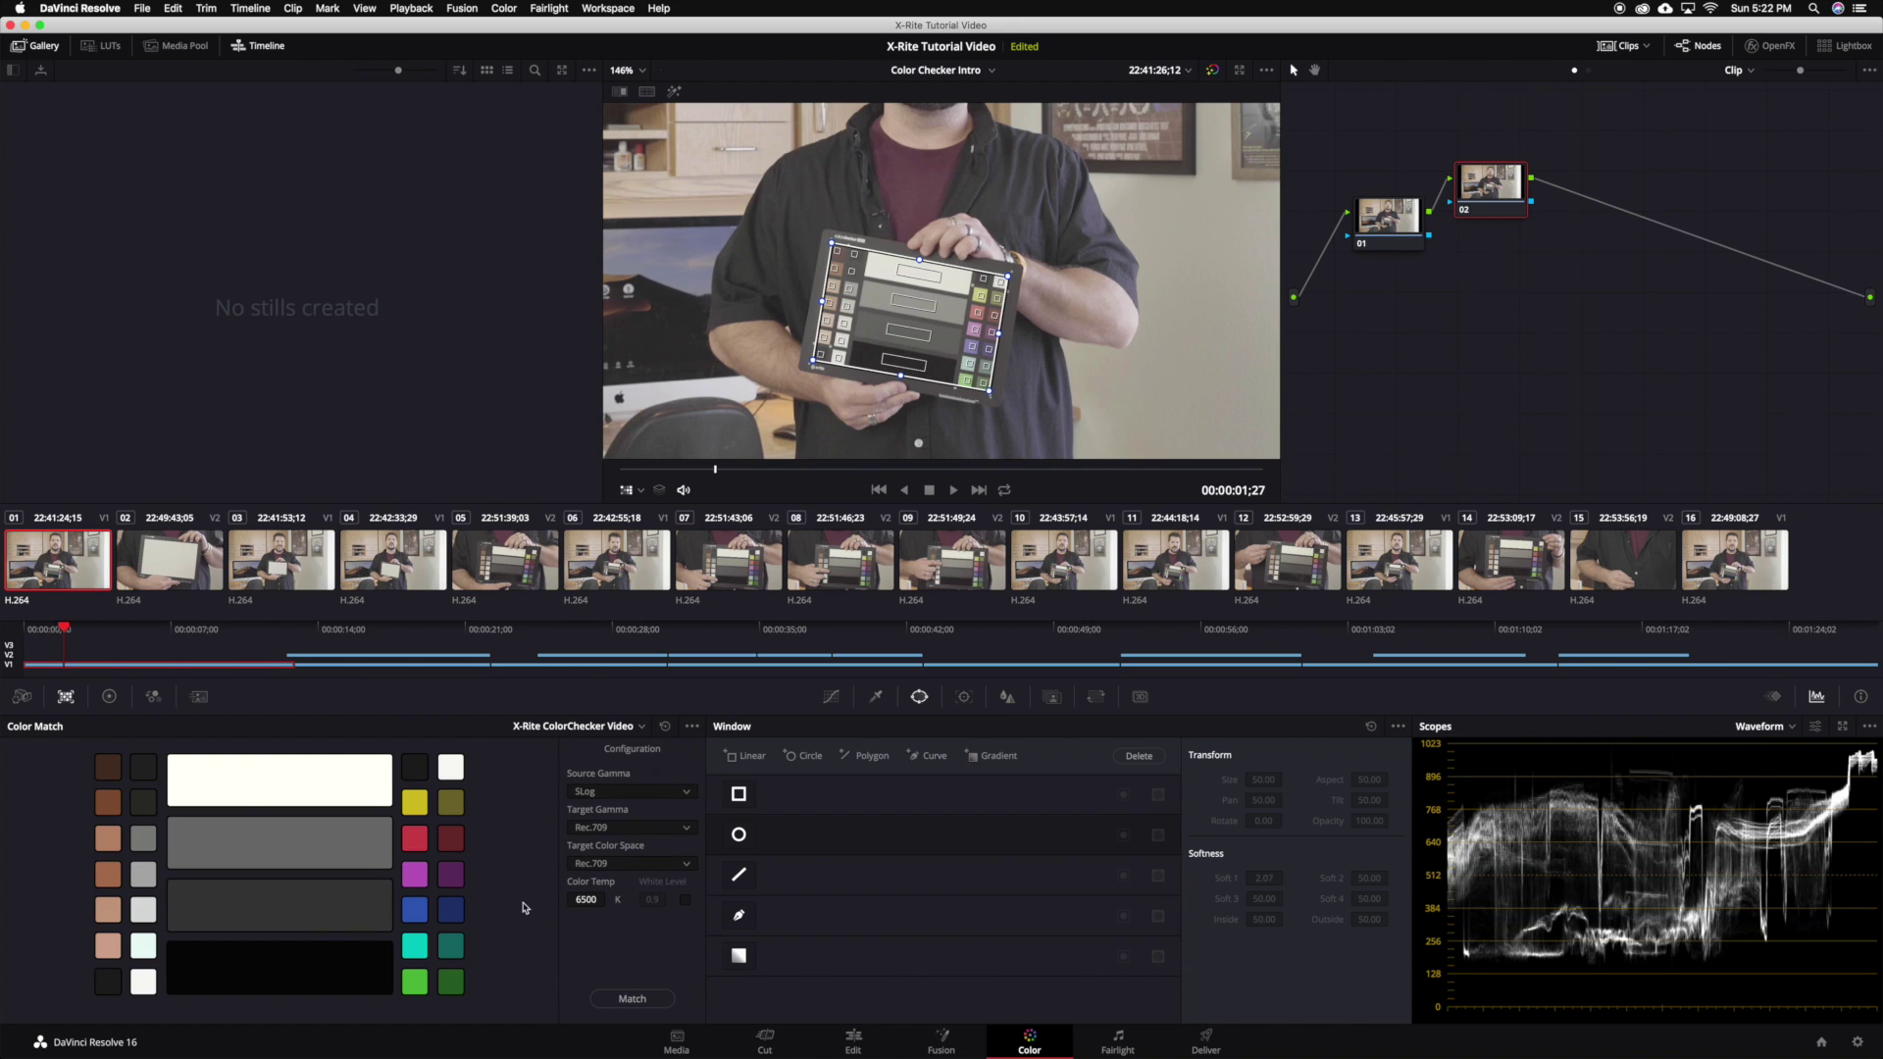
pyautogui.click(628, 997)
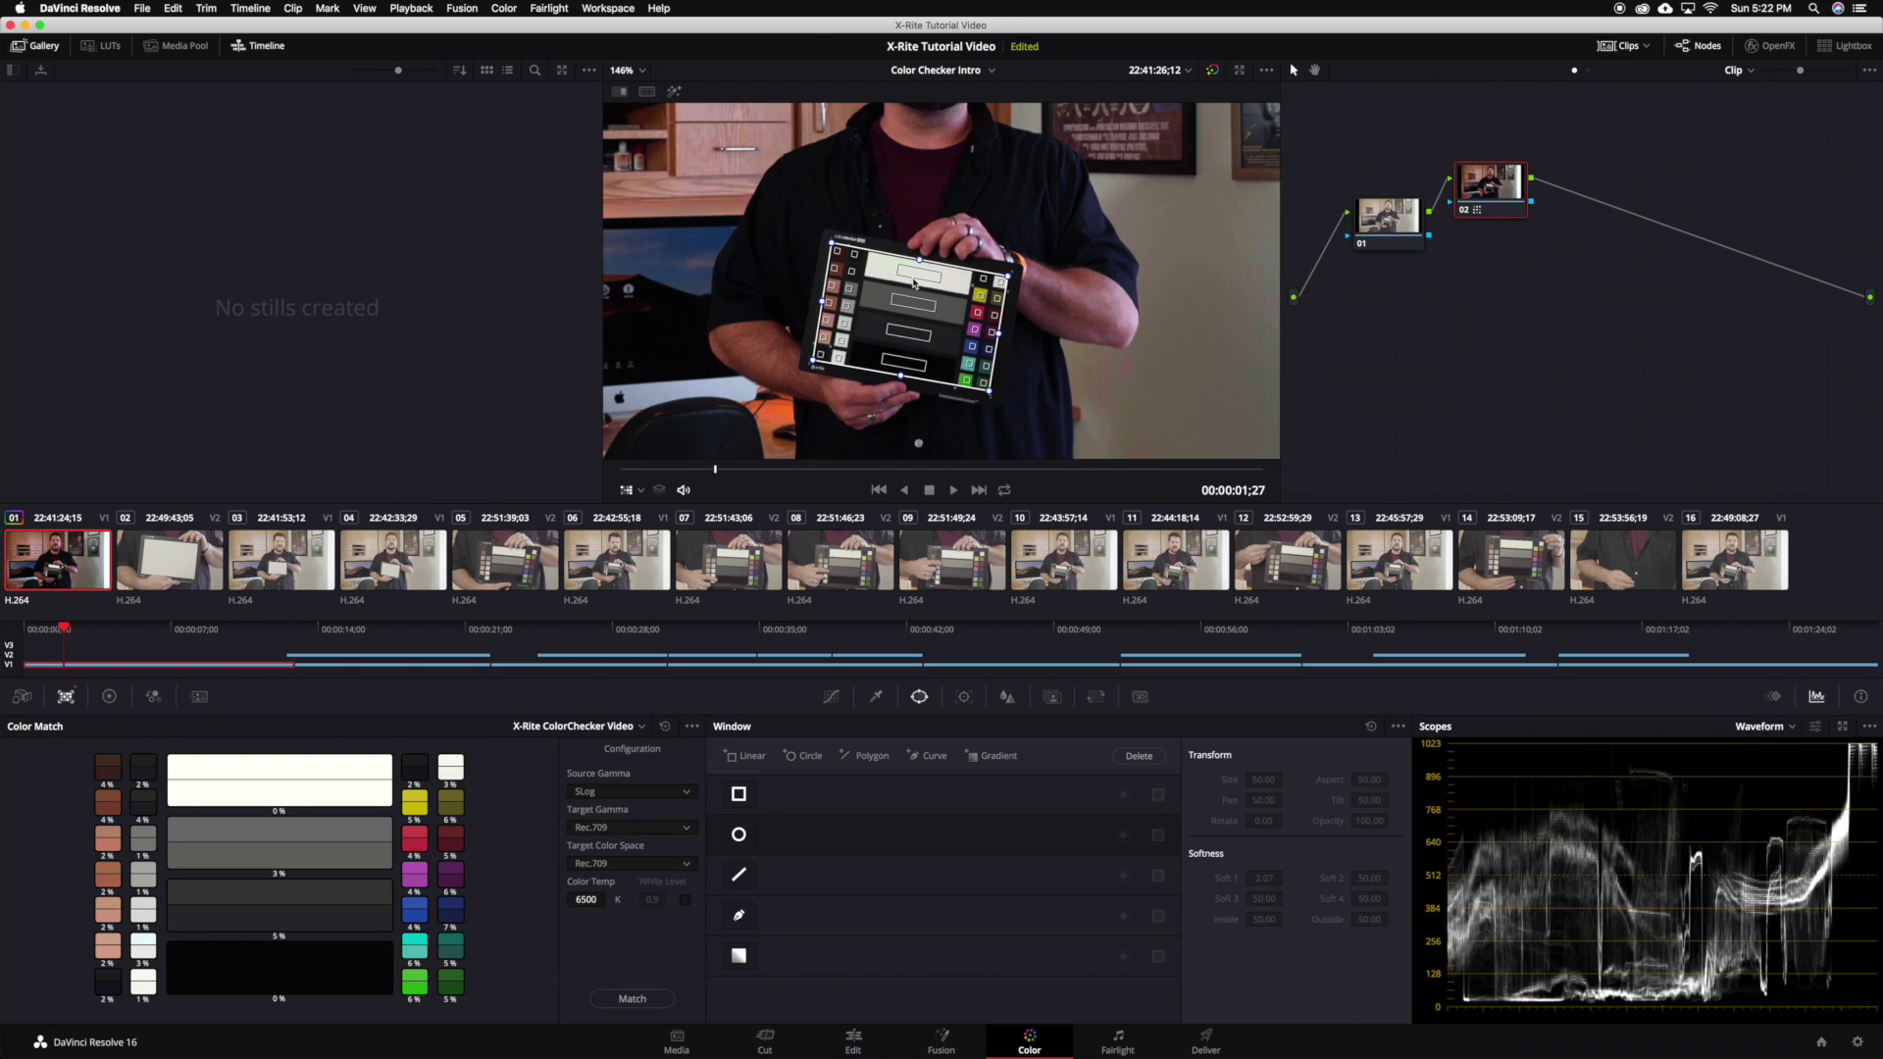
pyautogui.hotkey('shift', 'z')
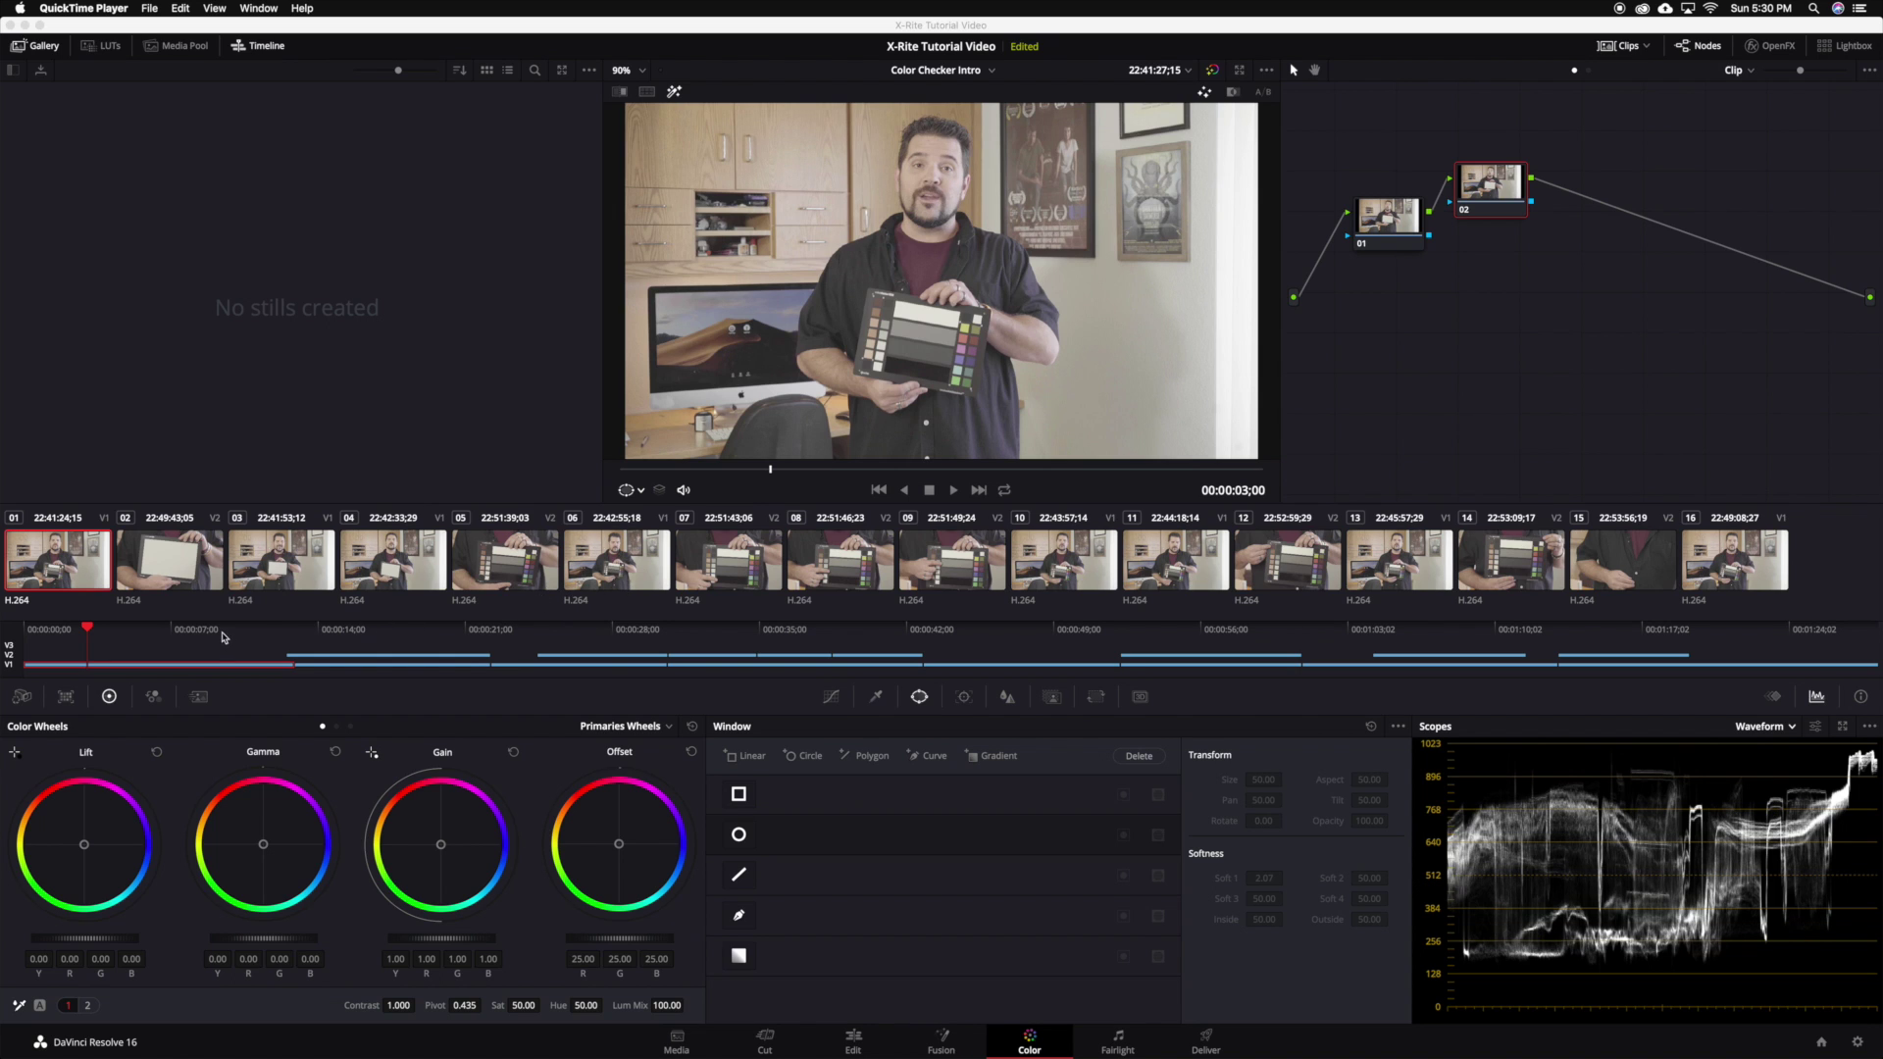
# Move to the white-card frame and fit a Linear window's four corners to the card's edges
pyautogui.moveTo(223, 638); pyautogui.dragTo(251, 637)
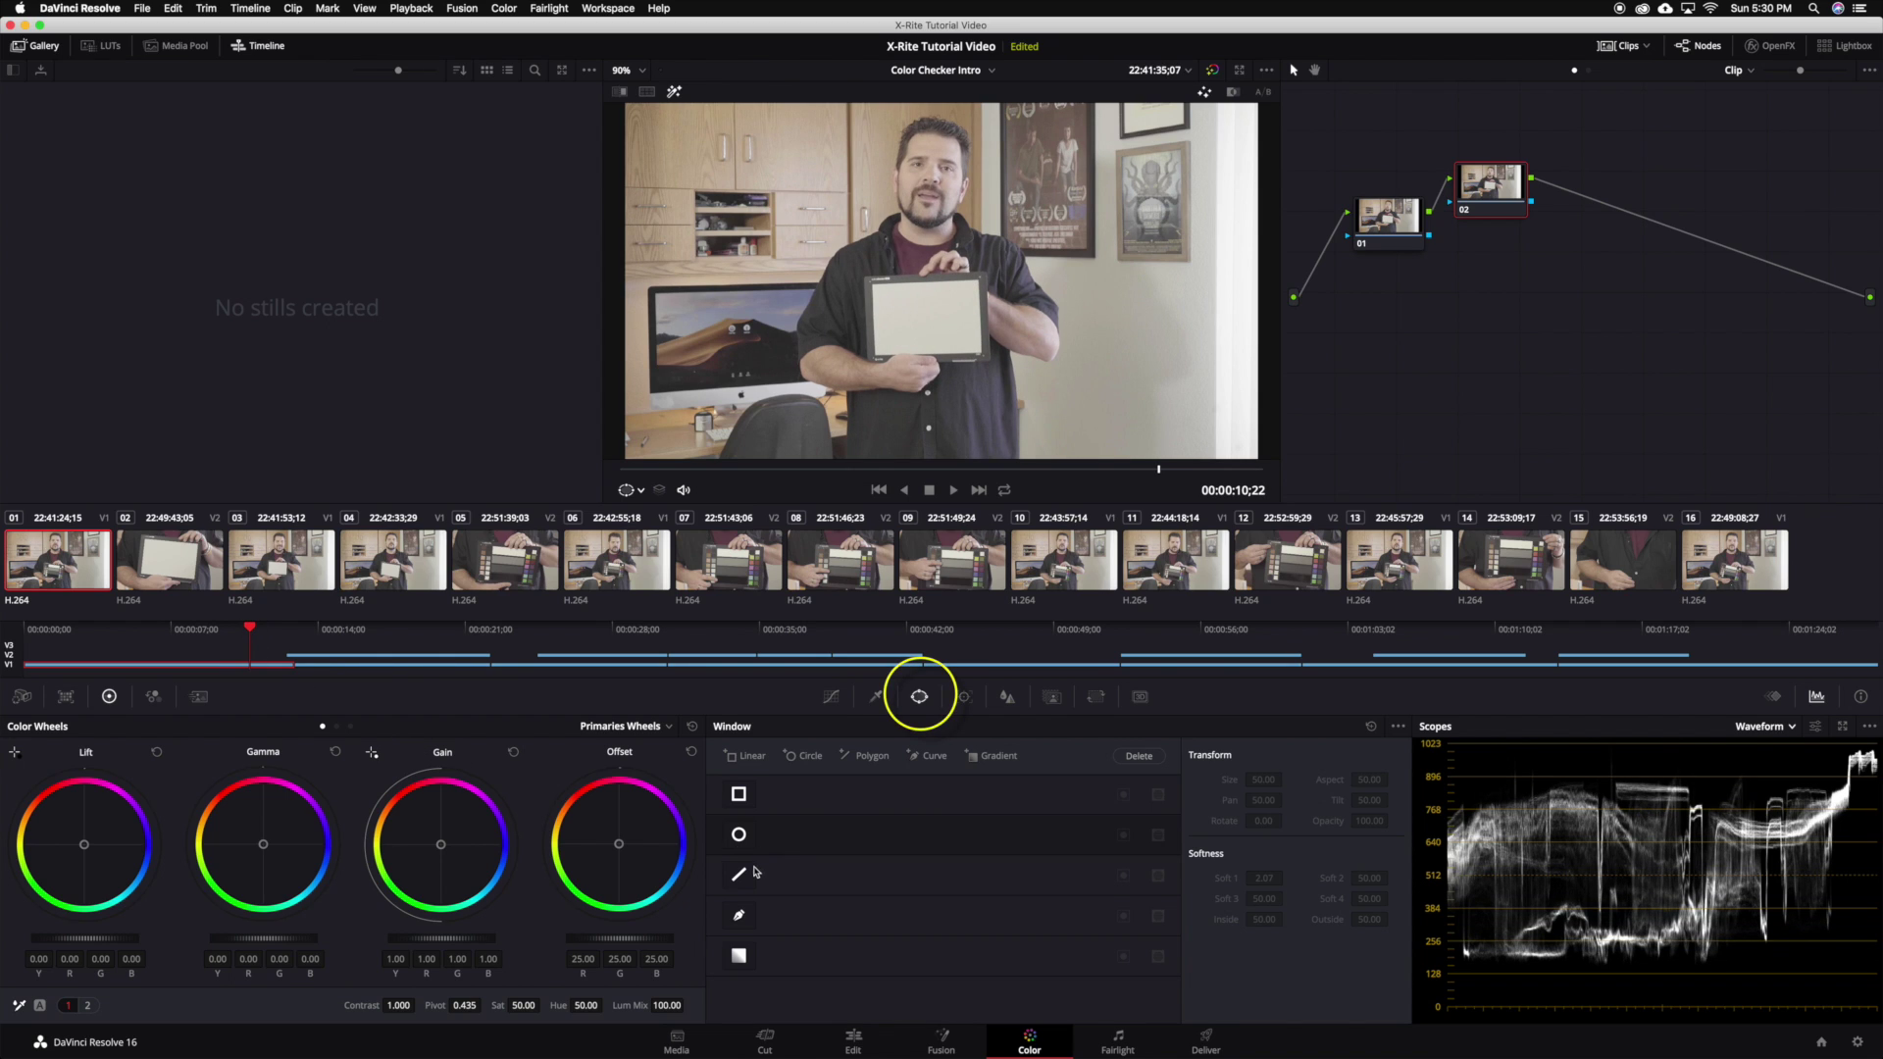
pyautogui.click(750, 873)
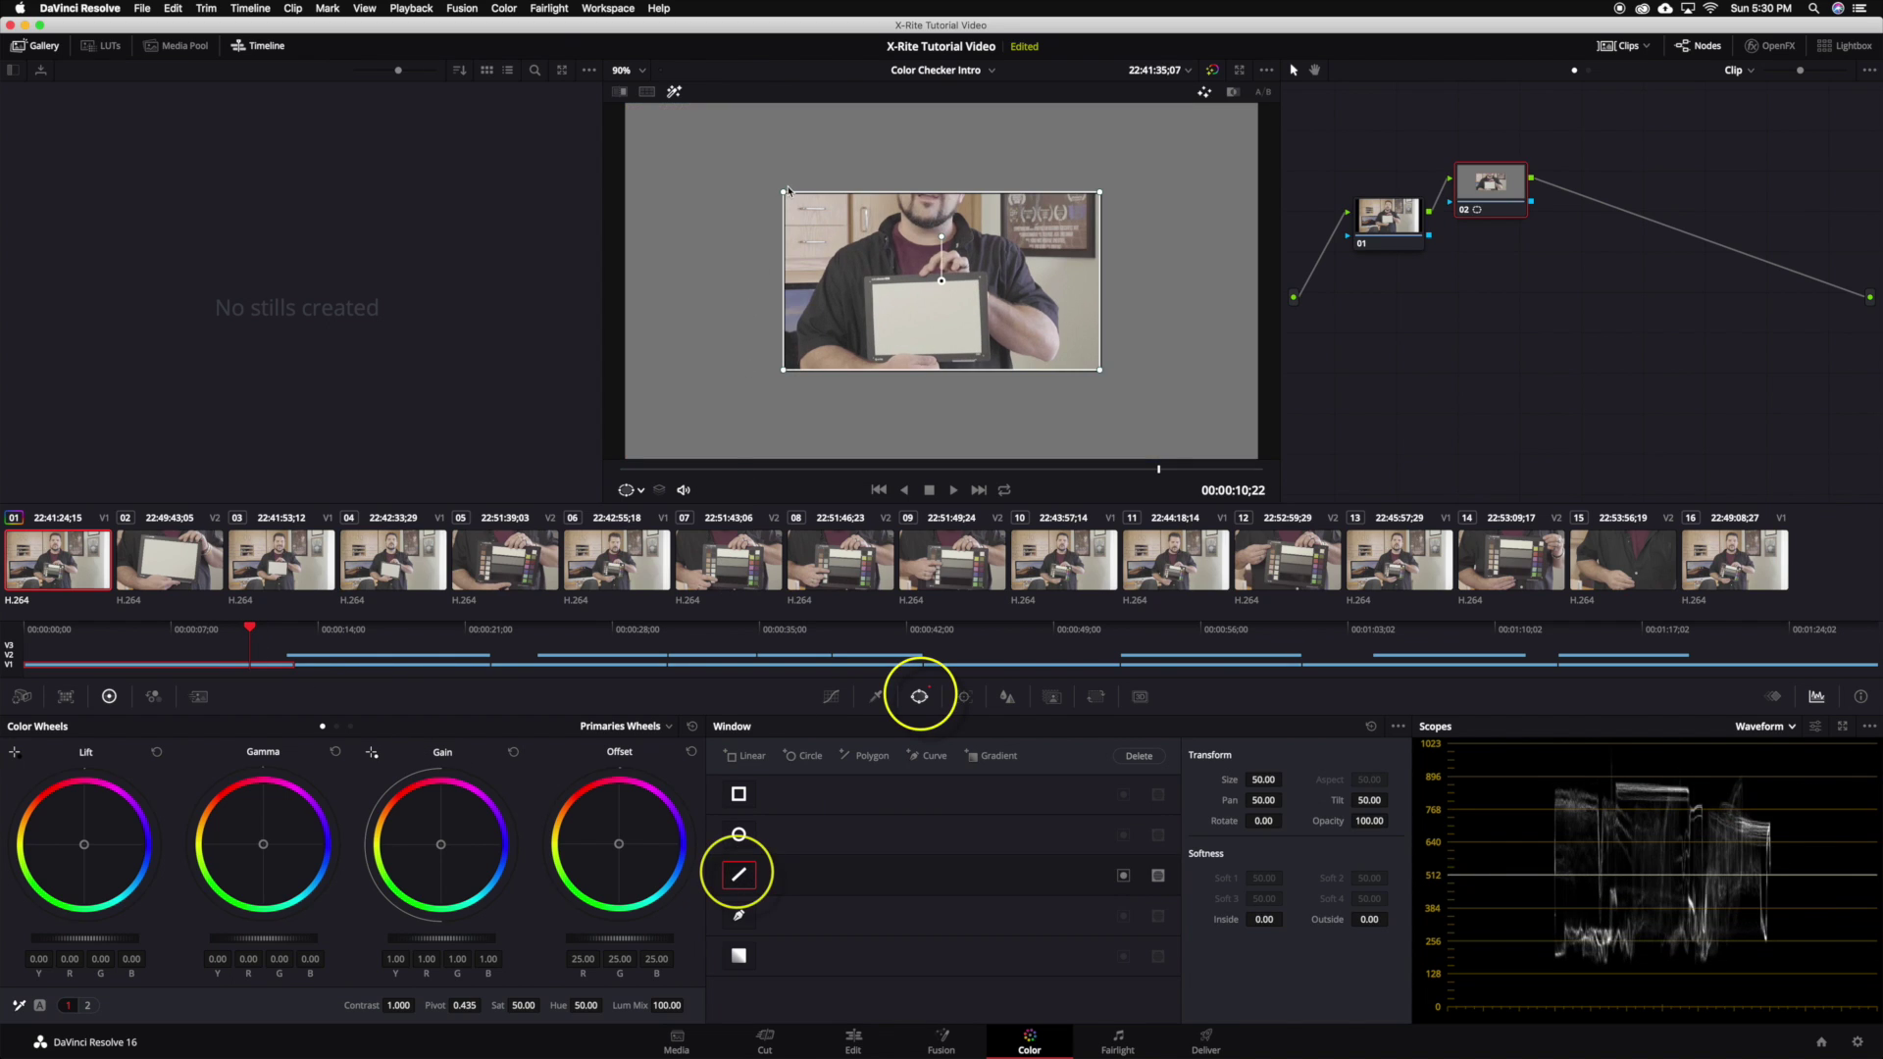
pyautogui.moveTo(787, 189); pyautogui.dragTo(873, 285)
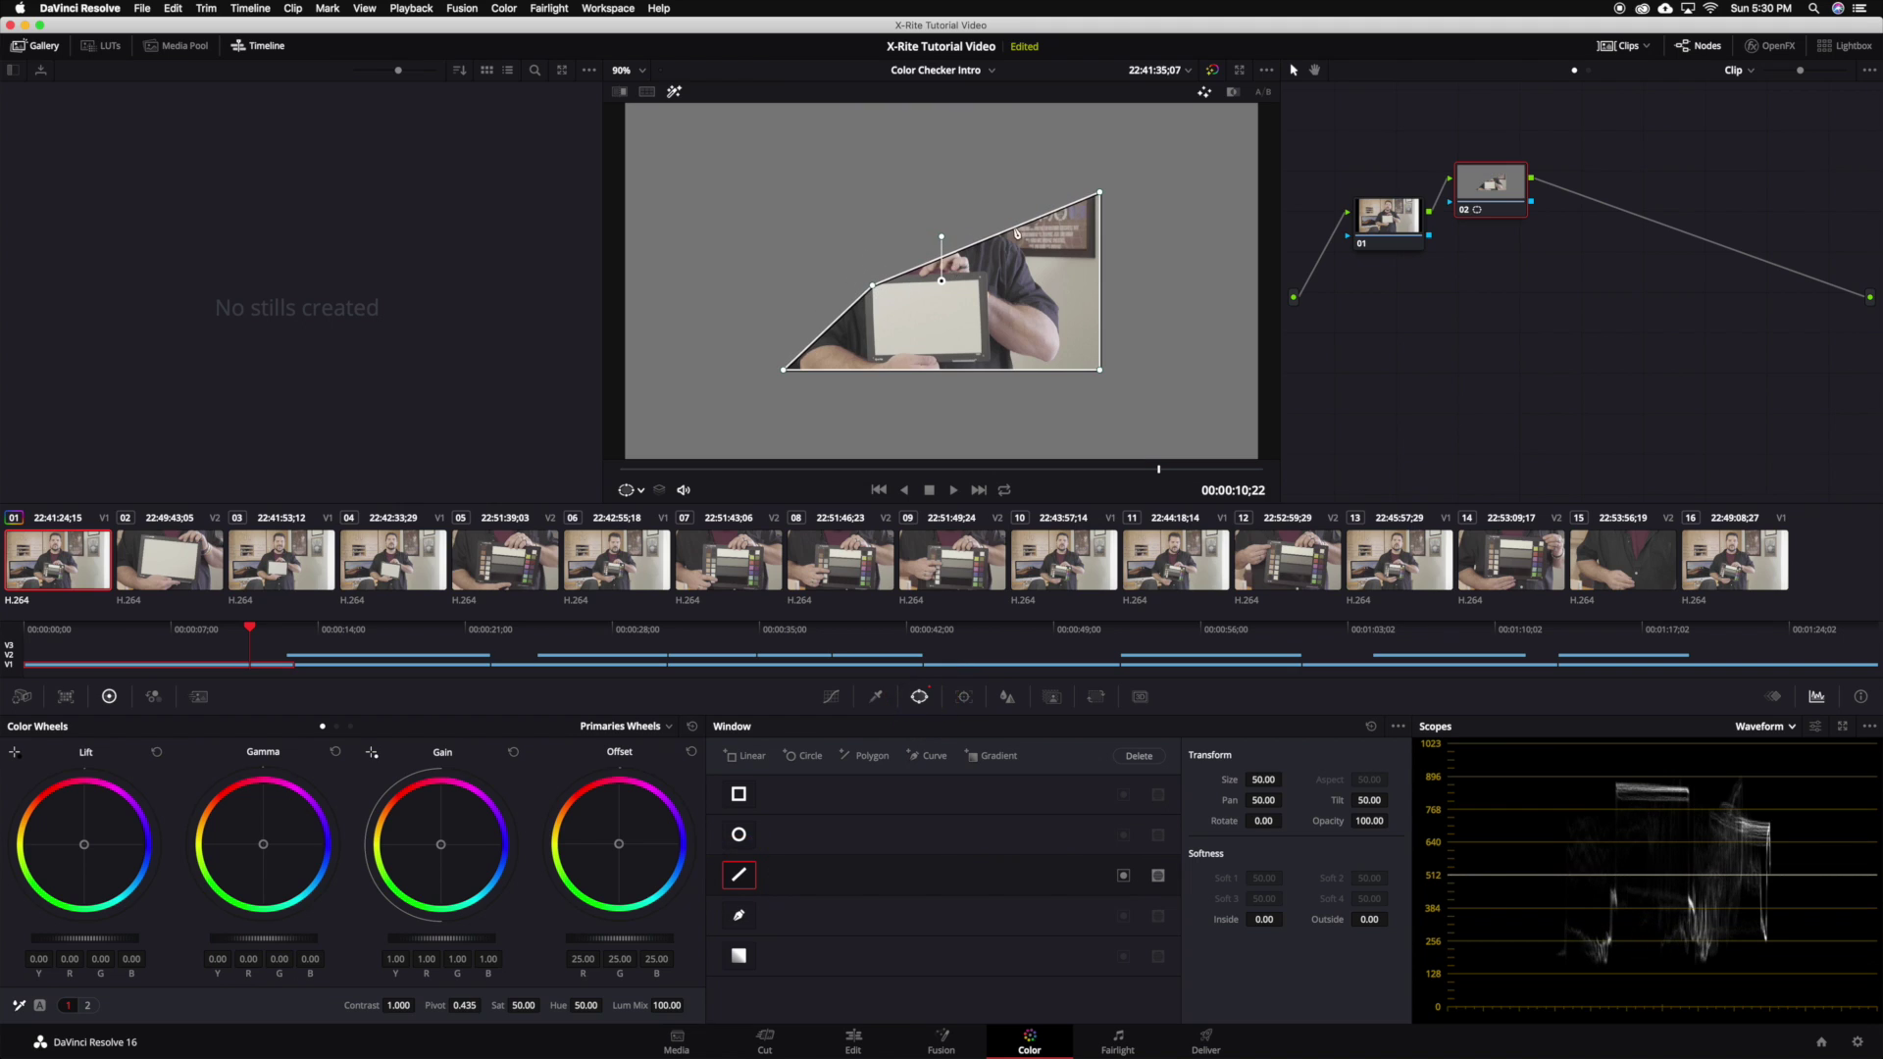
pyautogui.moveTo(1099, 194); pyautogui.dragTo(975, 282)
pyautogui.moveTo(1100, 373); pyautogui.dragTo(969, 361)
pyautogui.moveTo(786, 373); pyautogui.dragTo(877, 354)
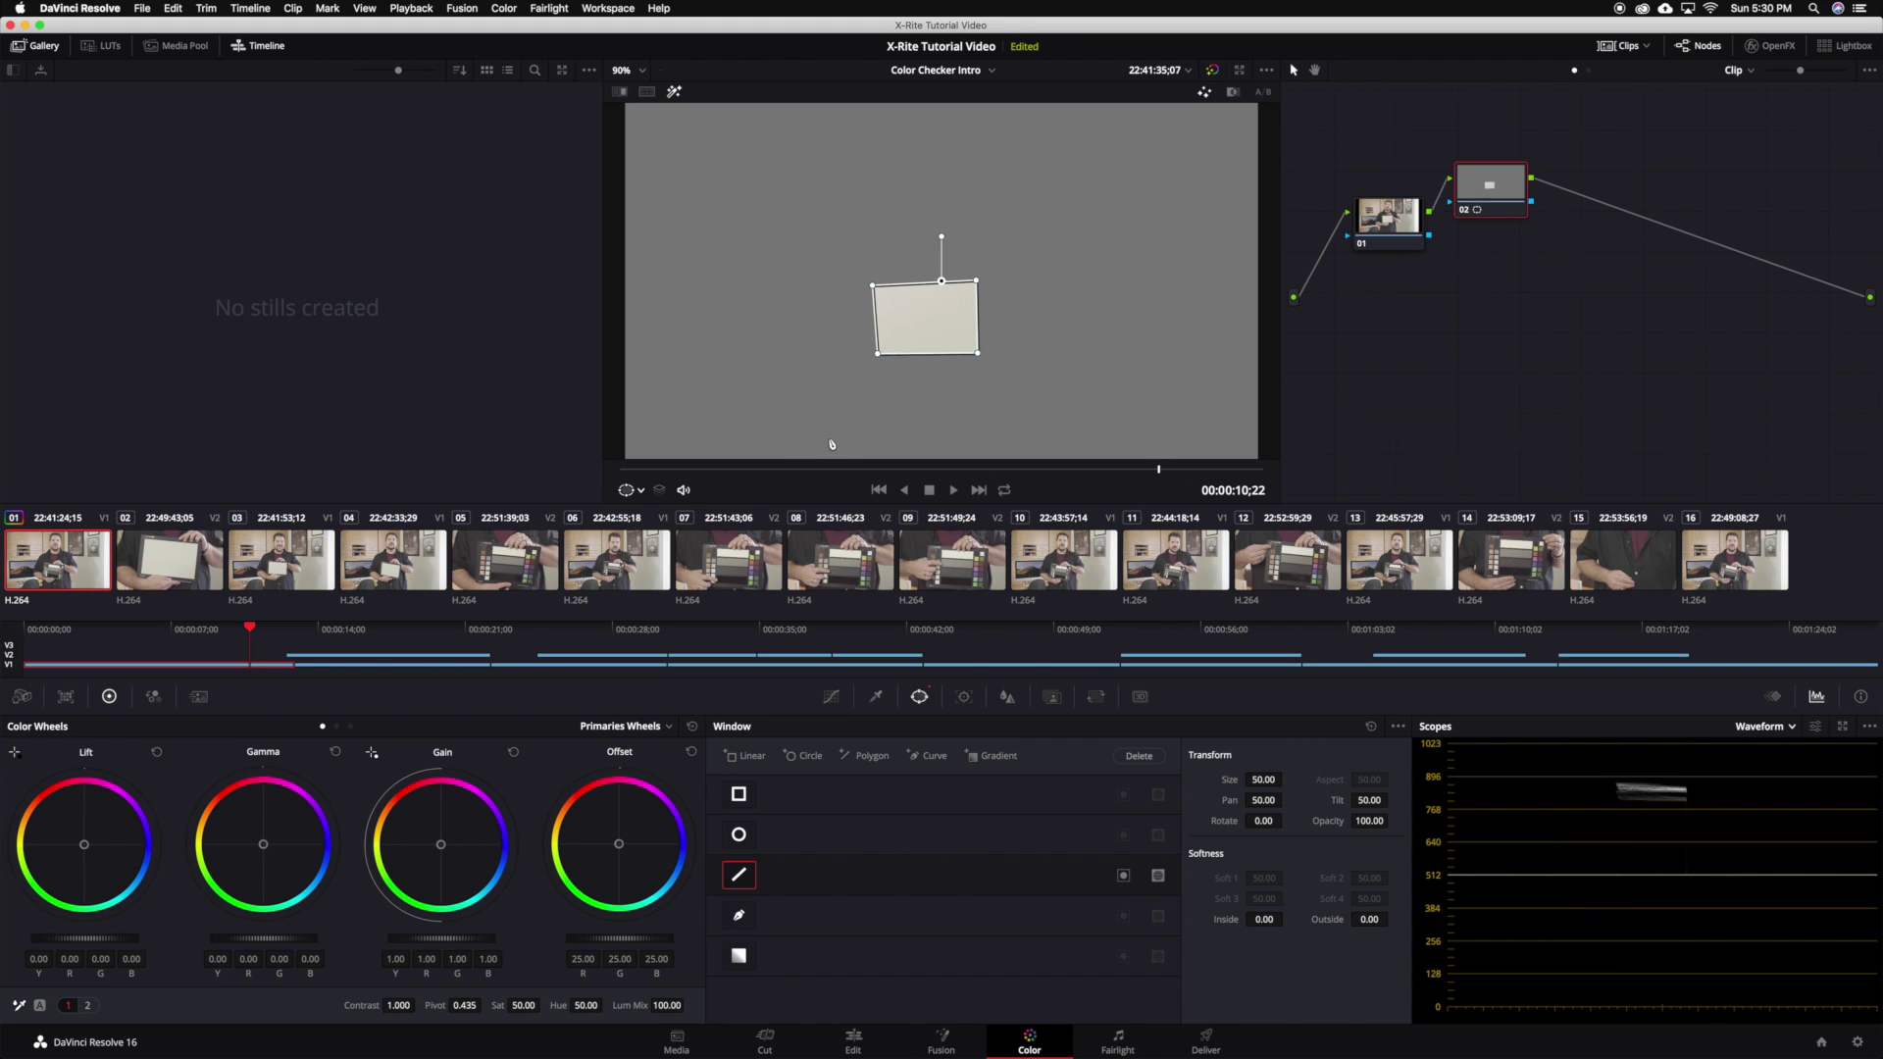
# Show the RGB parade and set Temperature to -180 and Tint to 5.50 to align the traces
pyautogui.click(1768, 727)
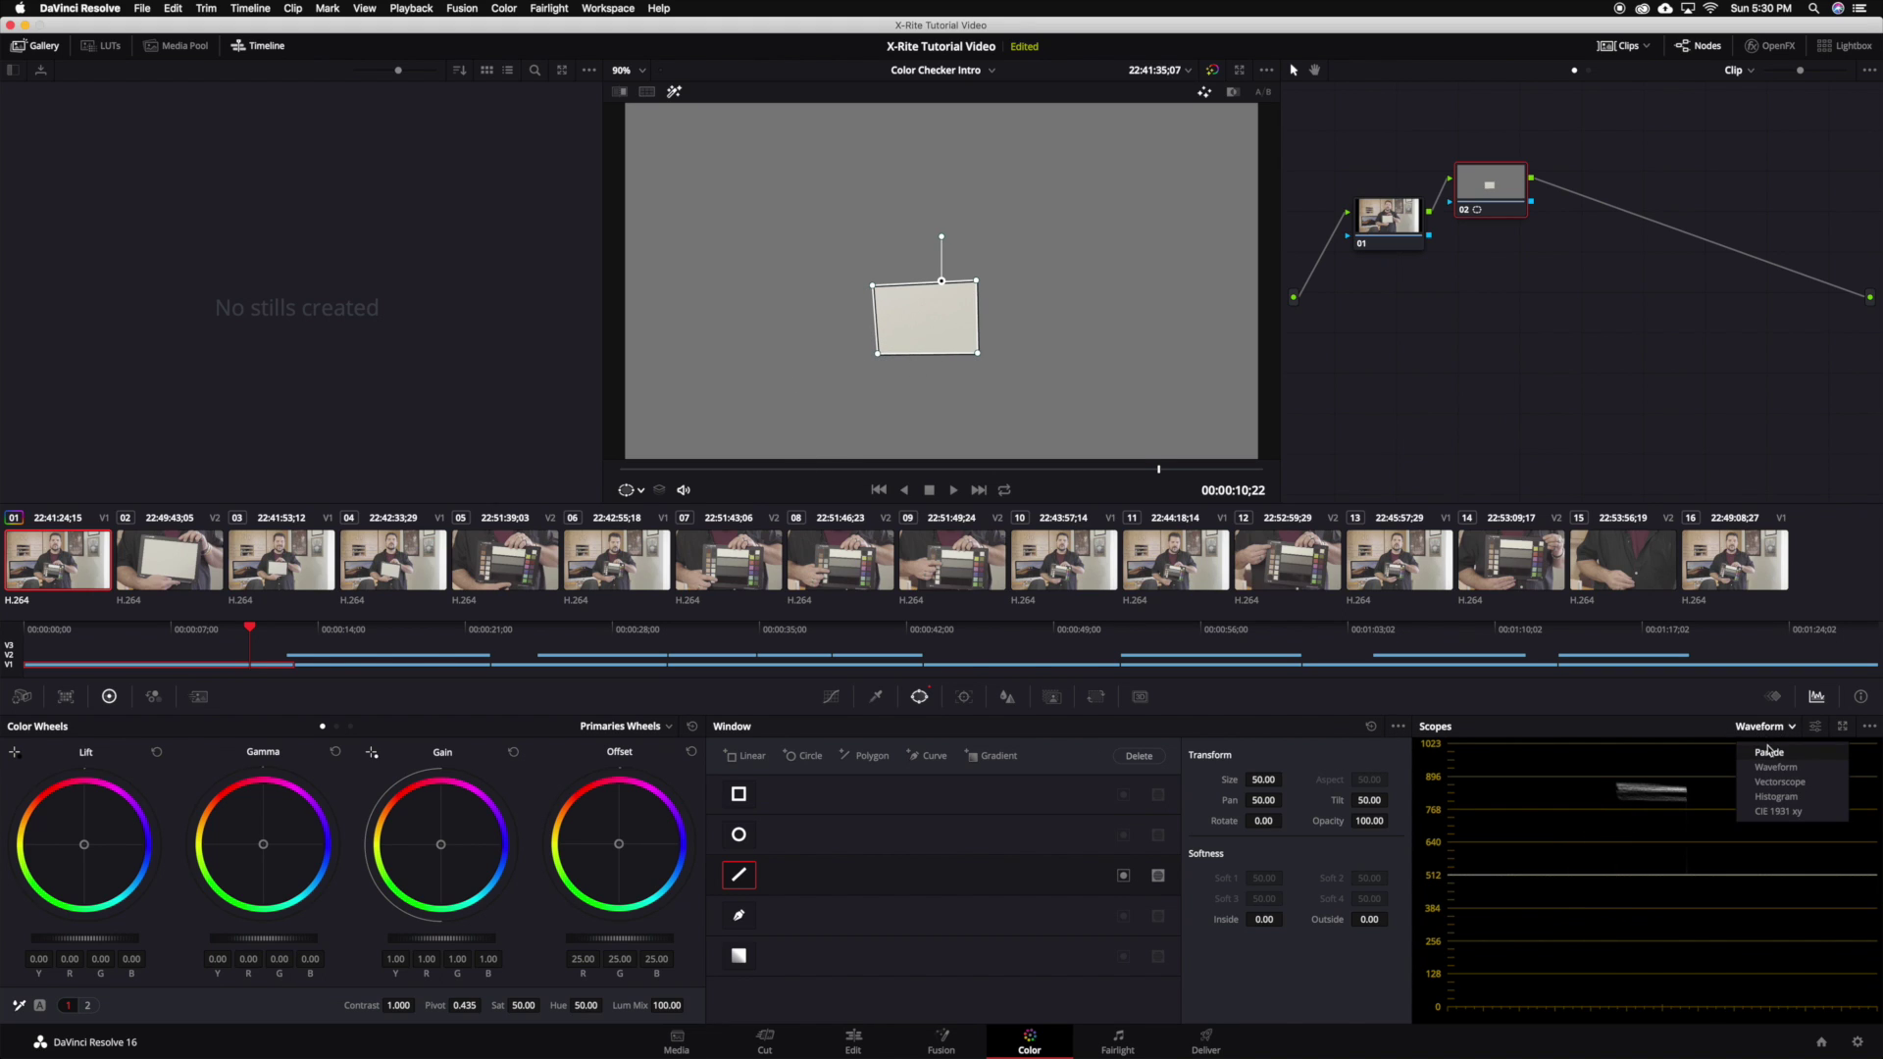
pyautogui.click(1770, 753)
pyautogui.click(109, 697)
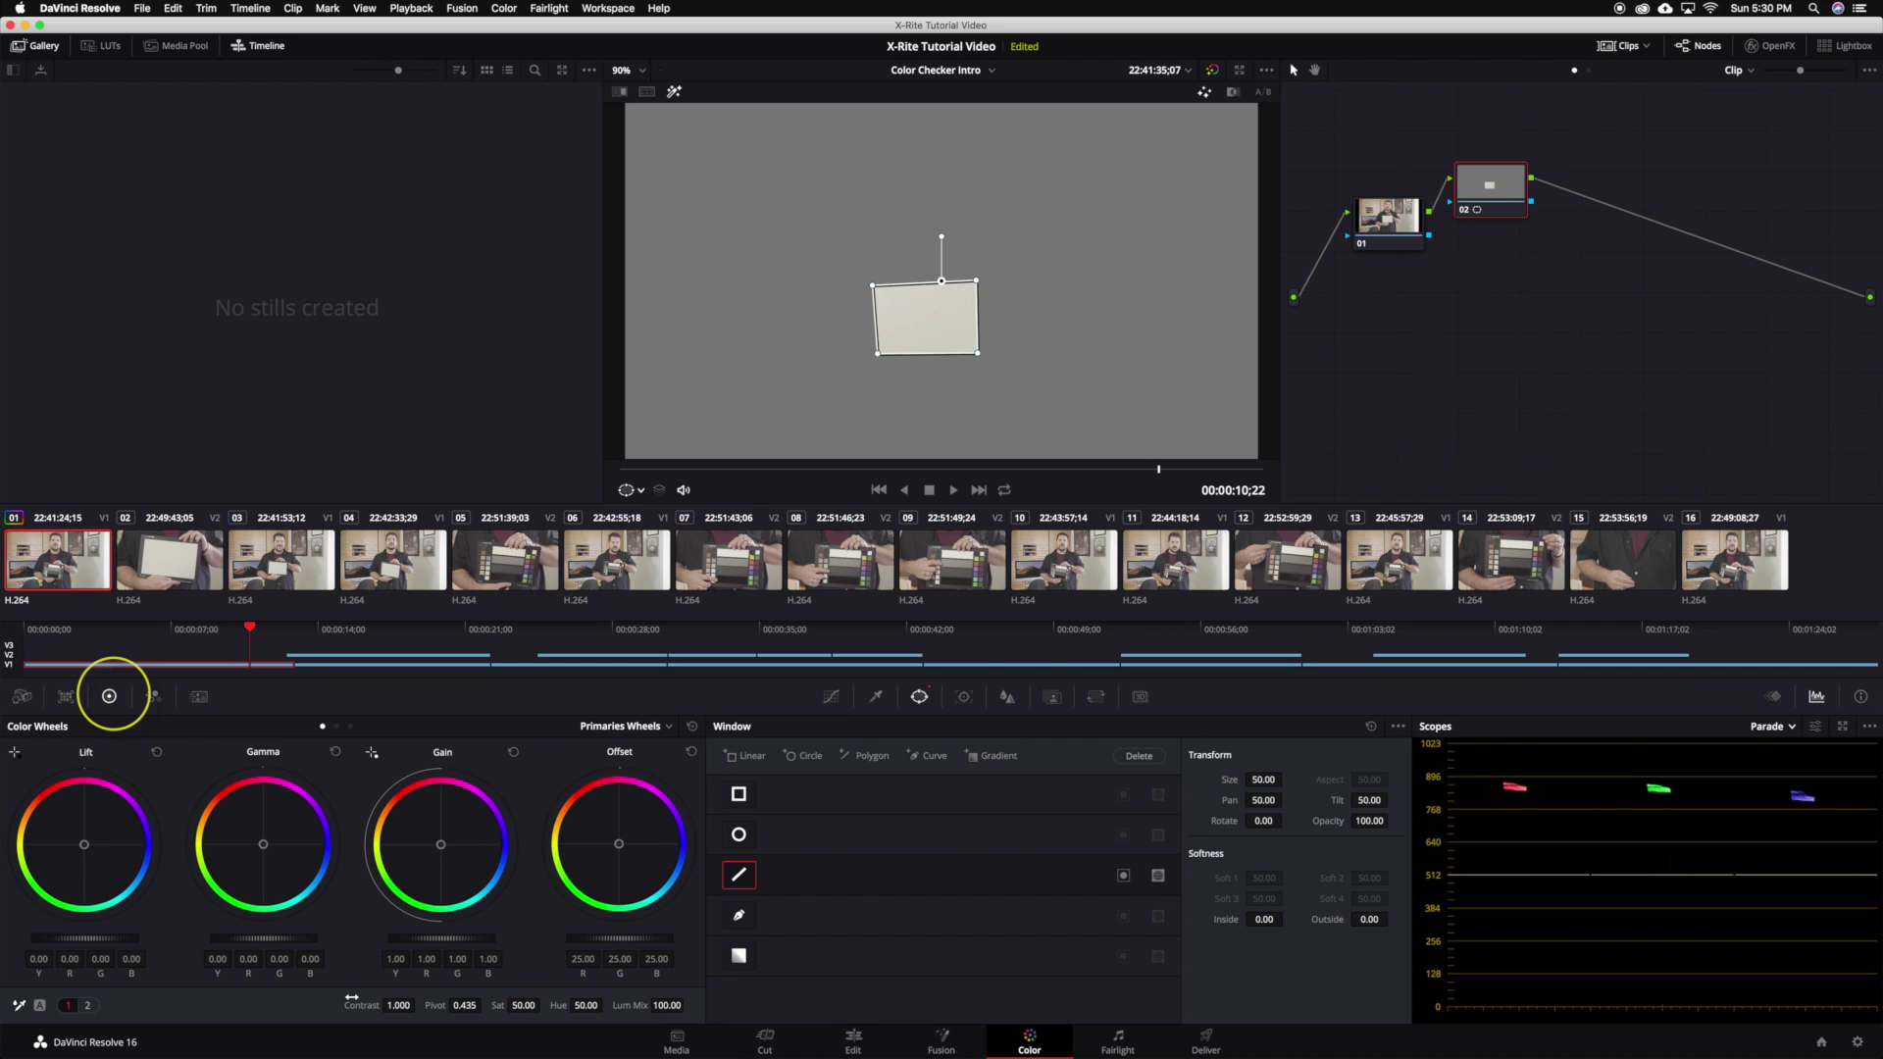
pyautogui.click(88, 1006)
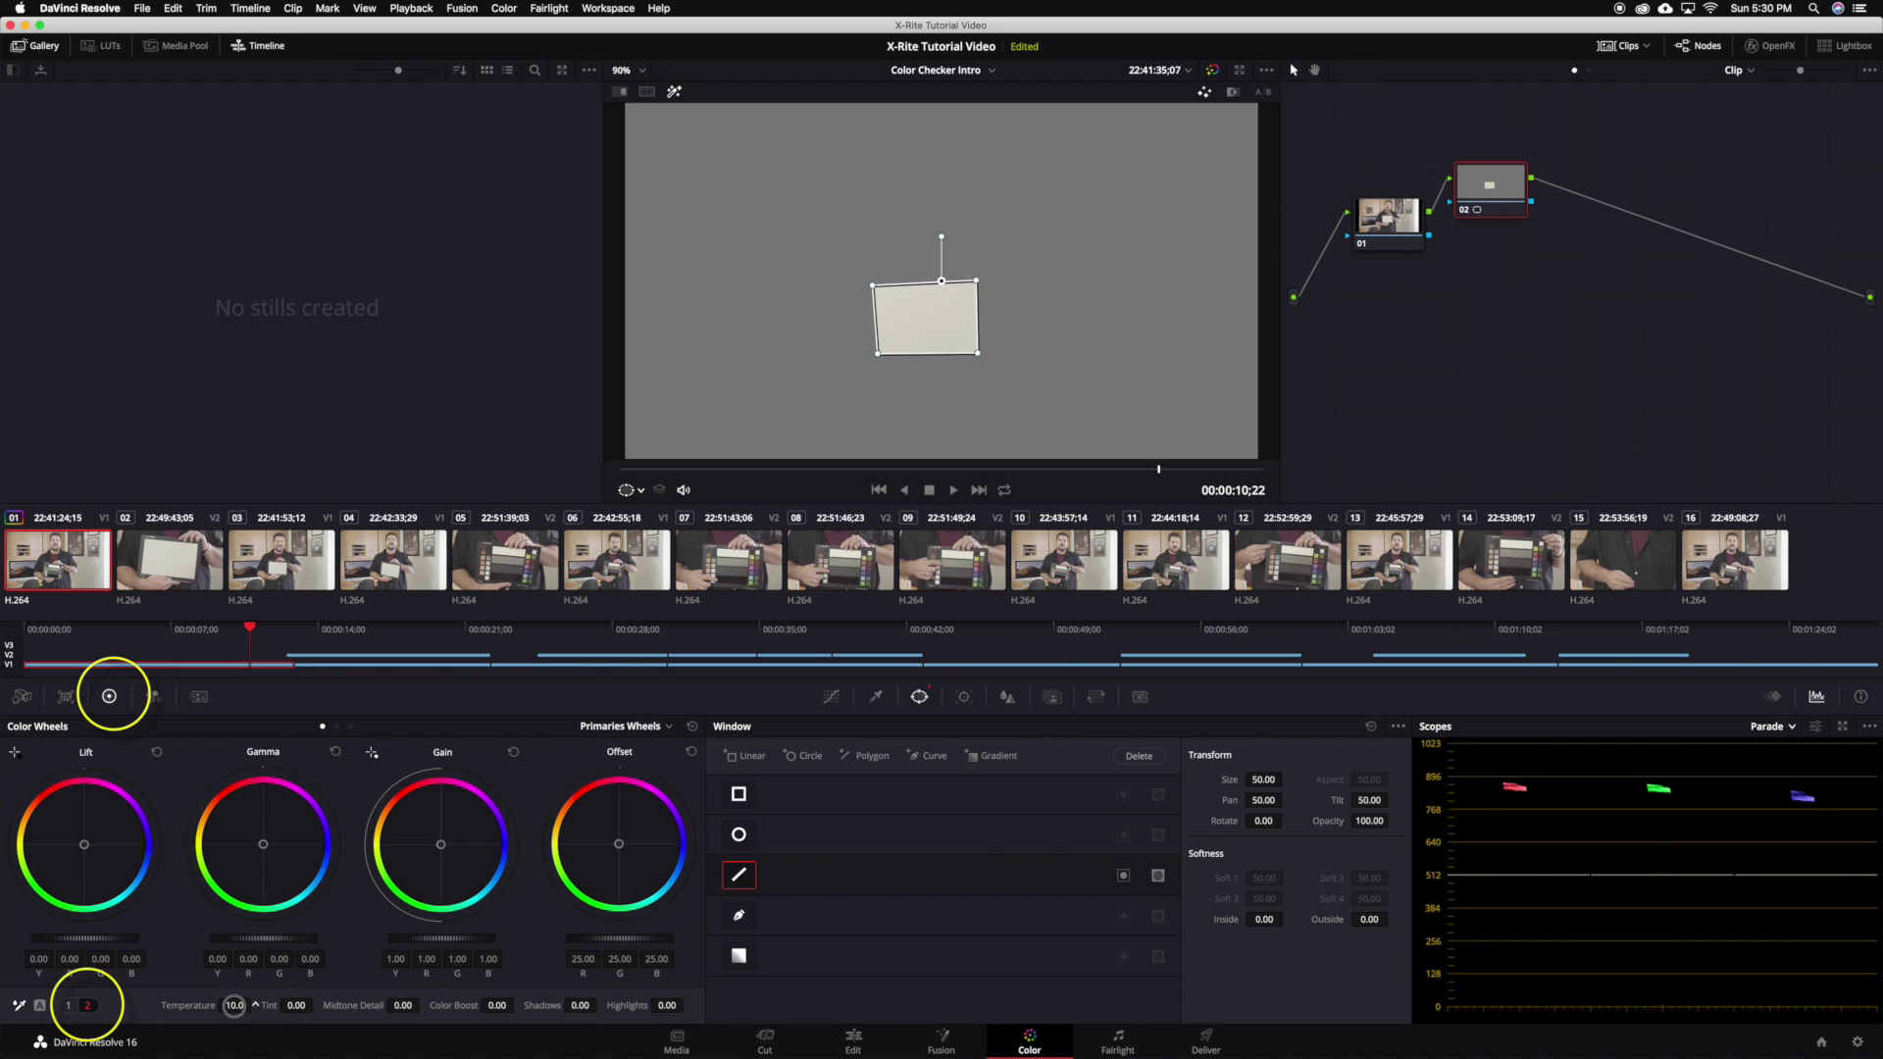
pyautogui.moveTo(234, 1005); pyautogui.dragTo(220, 1006)
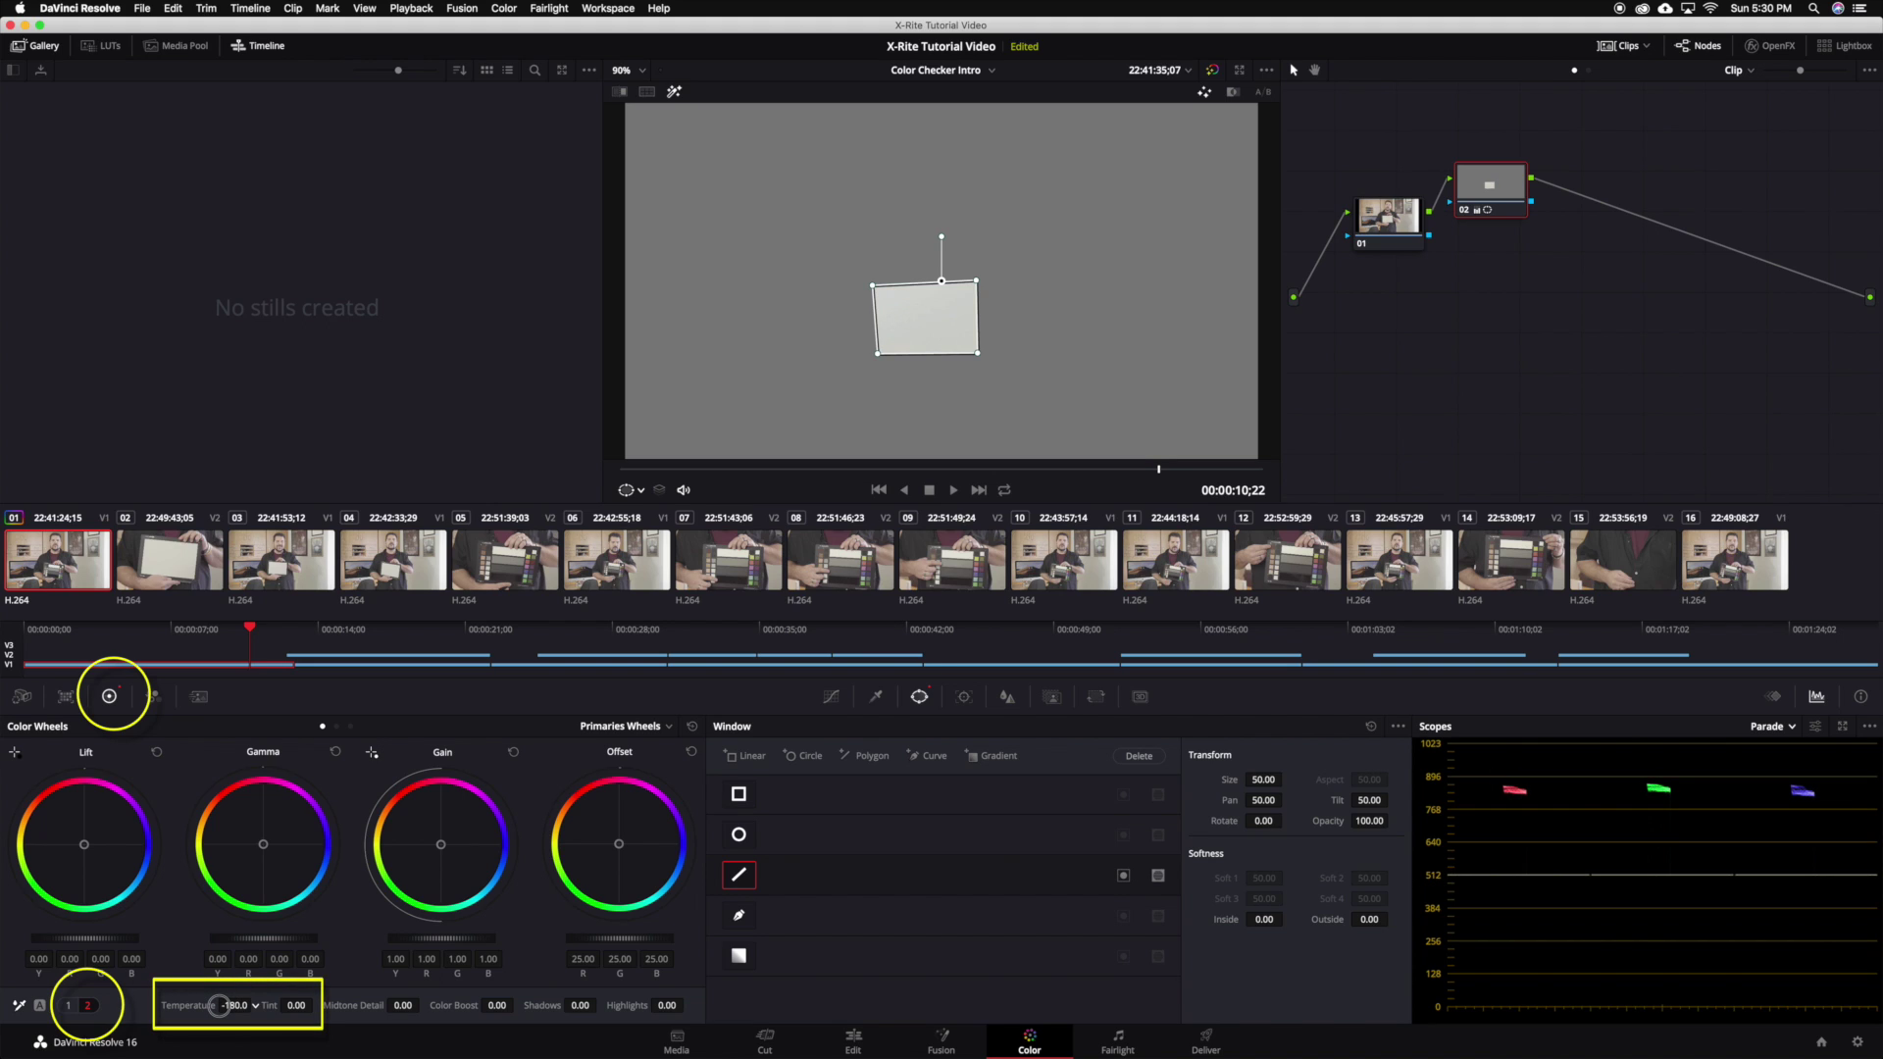
pyautogui.moveTo(219, 1006); pyautogui.dragTo(218, 1006)
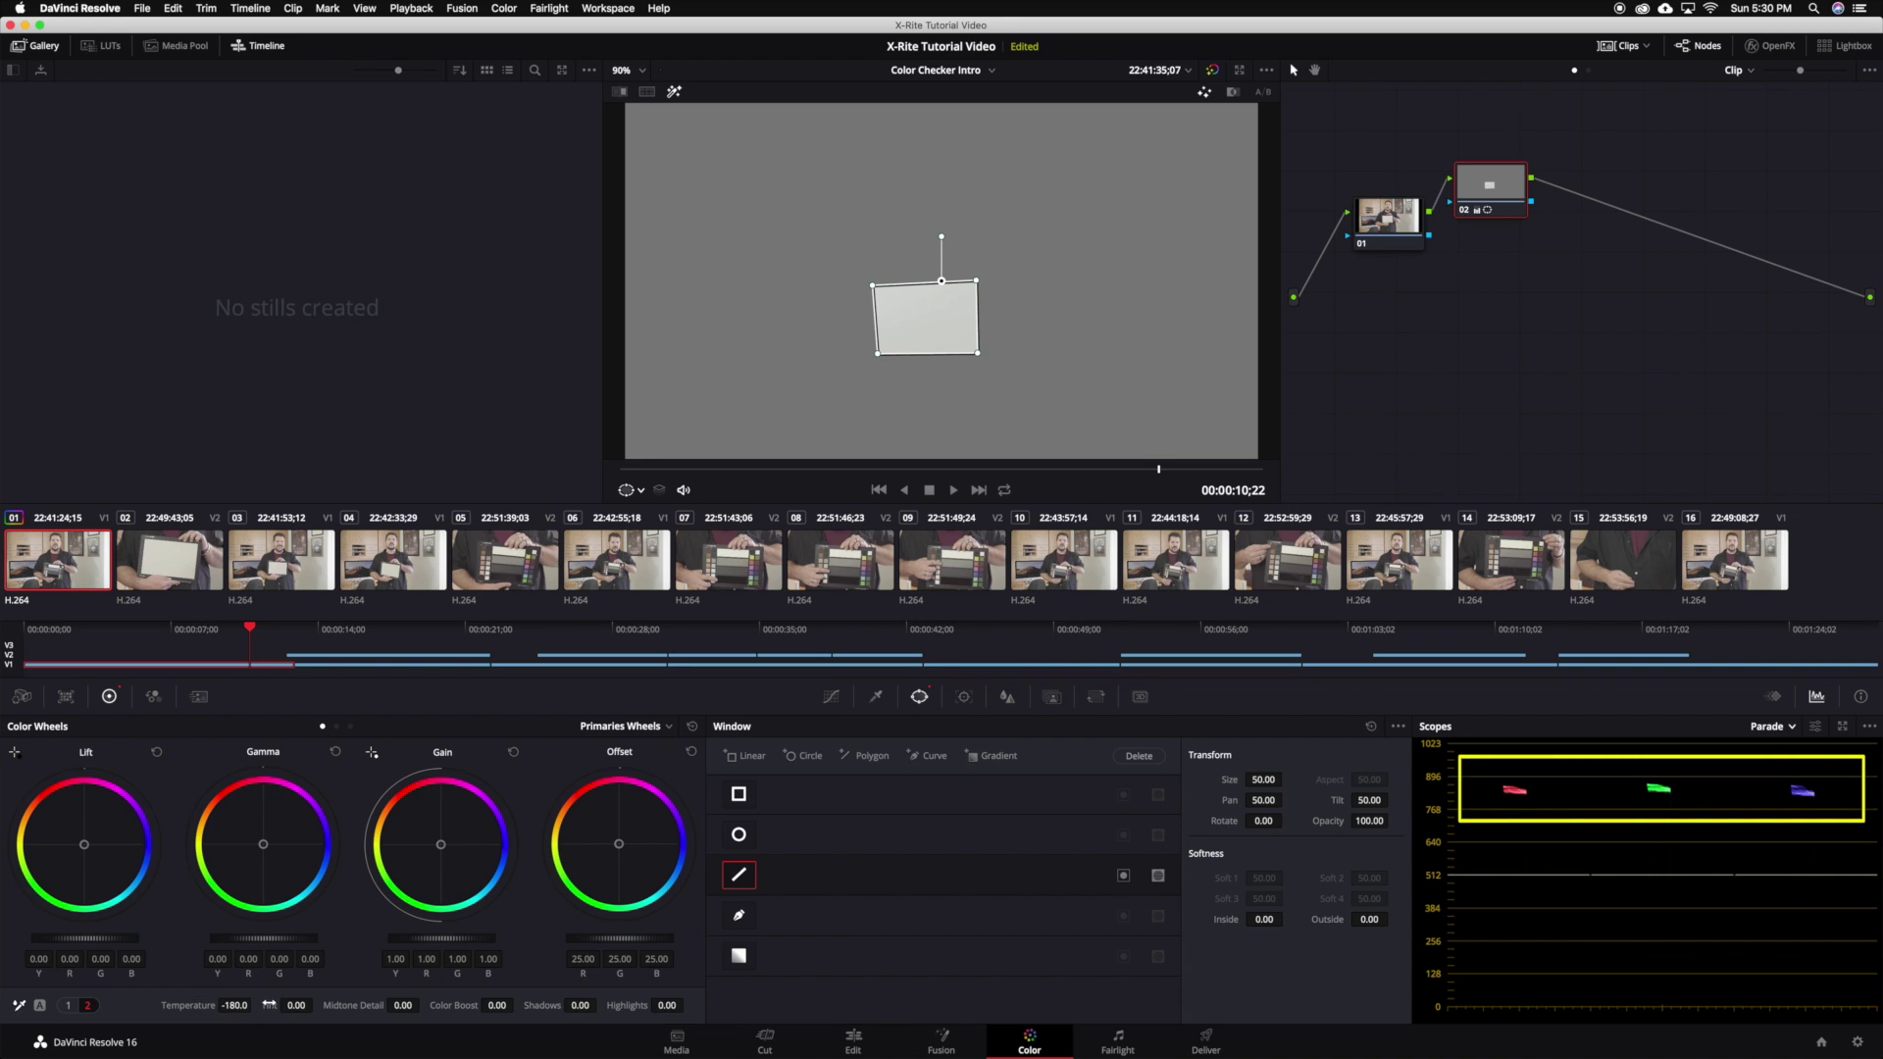
pyautogui.moveTo(296, 1005); pyautogui.dragTo(306, 1006)
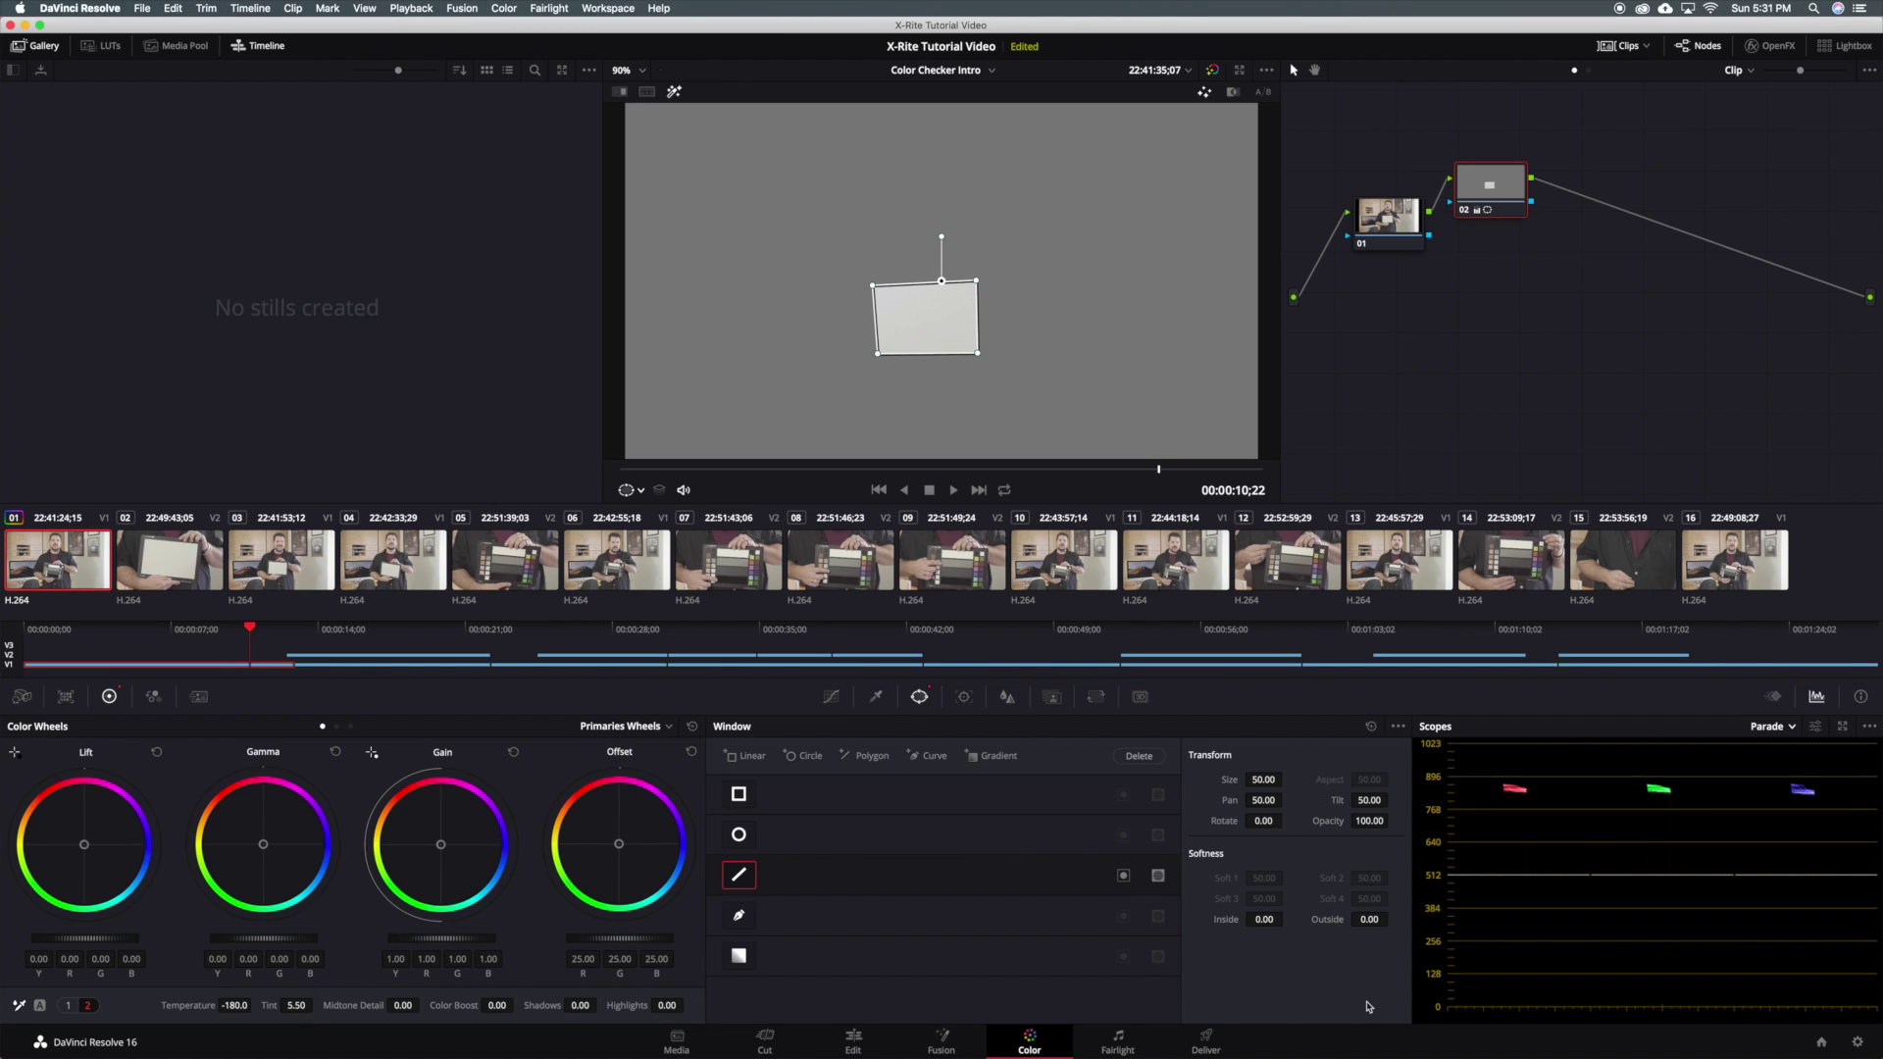
# Turn off the window so the full frame shows again
pyautogui.click(1773, 730)
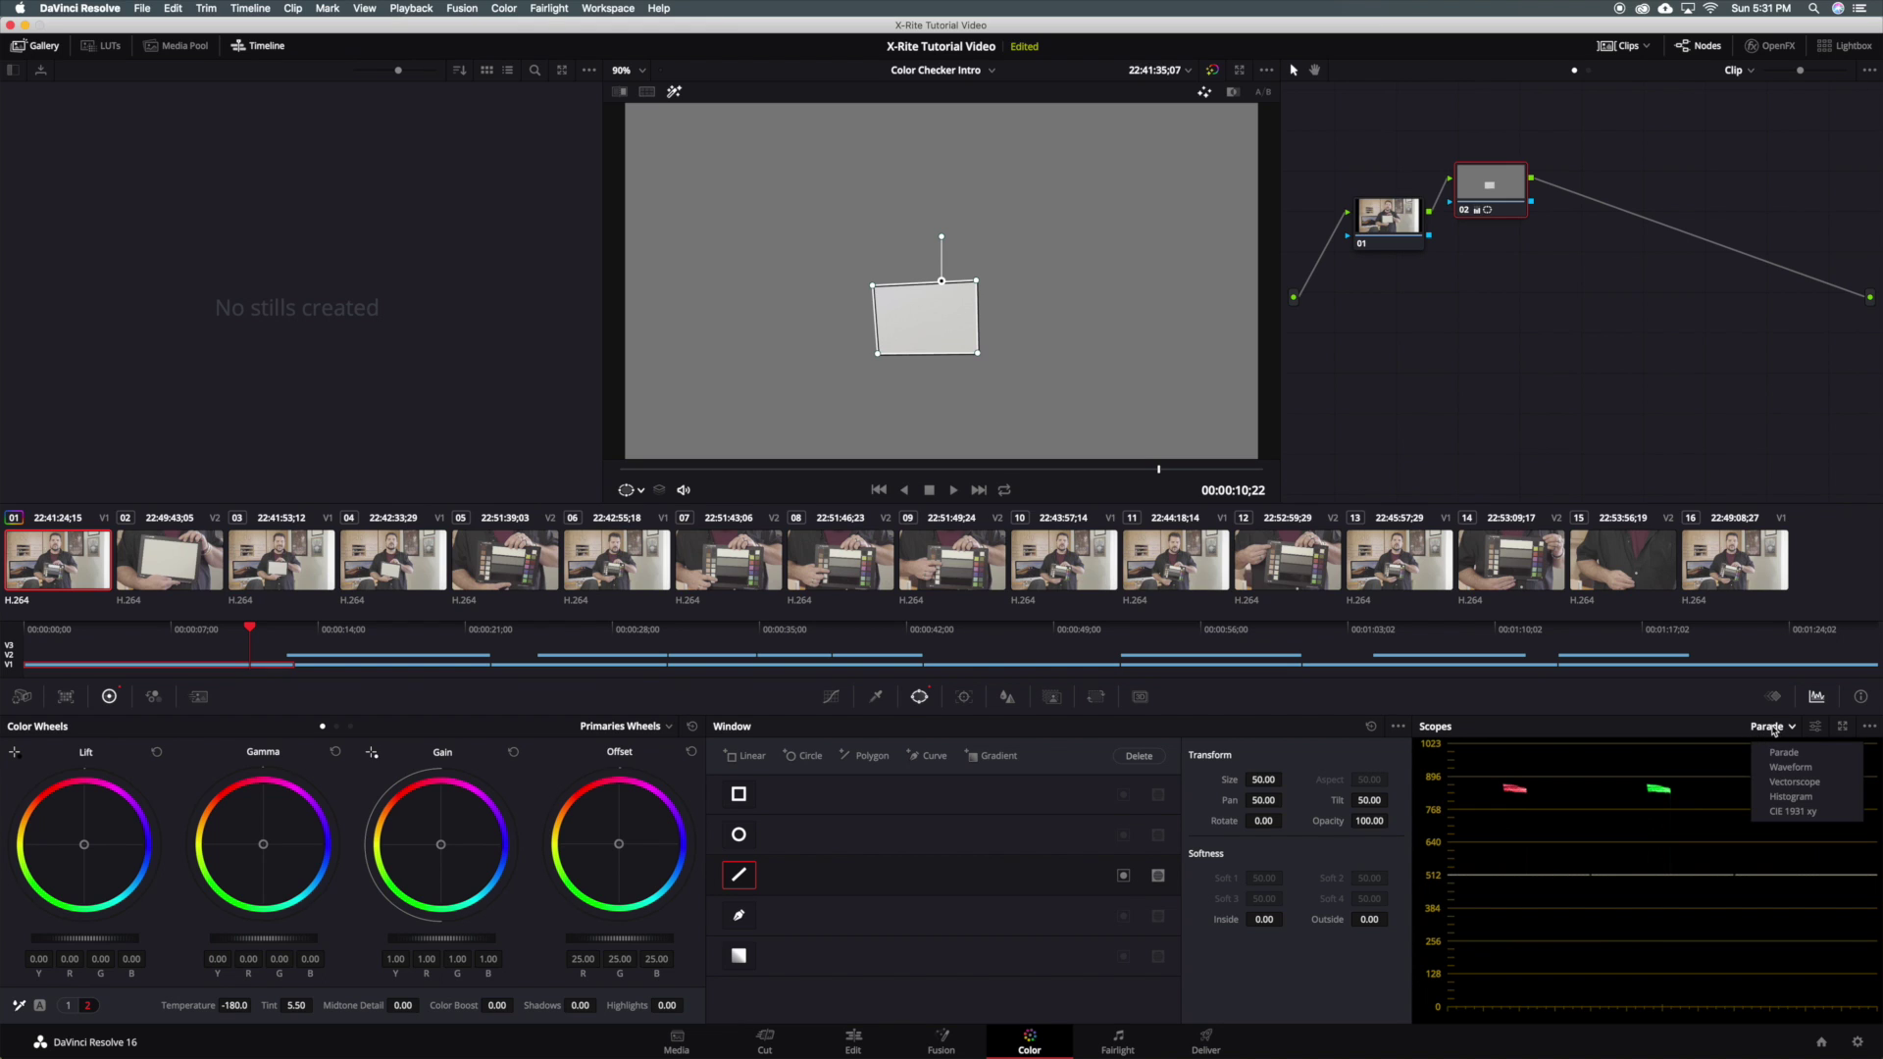
pyautogui.click(1770, 728)
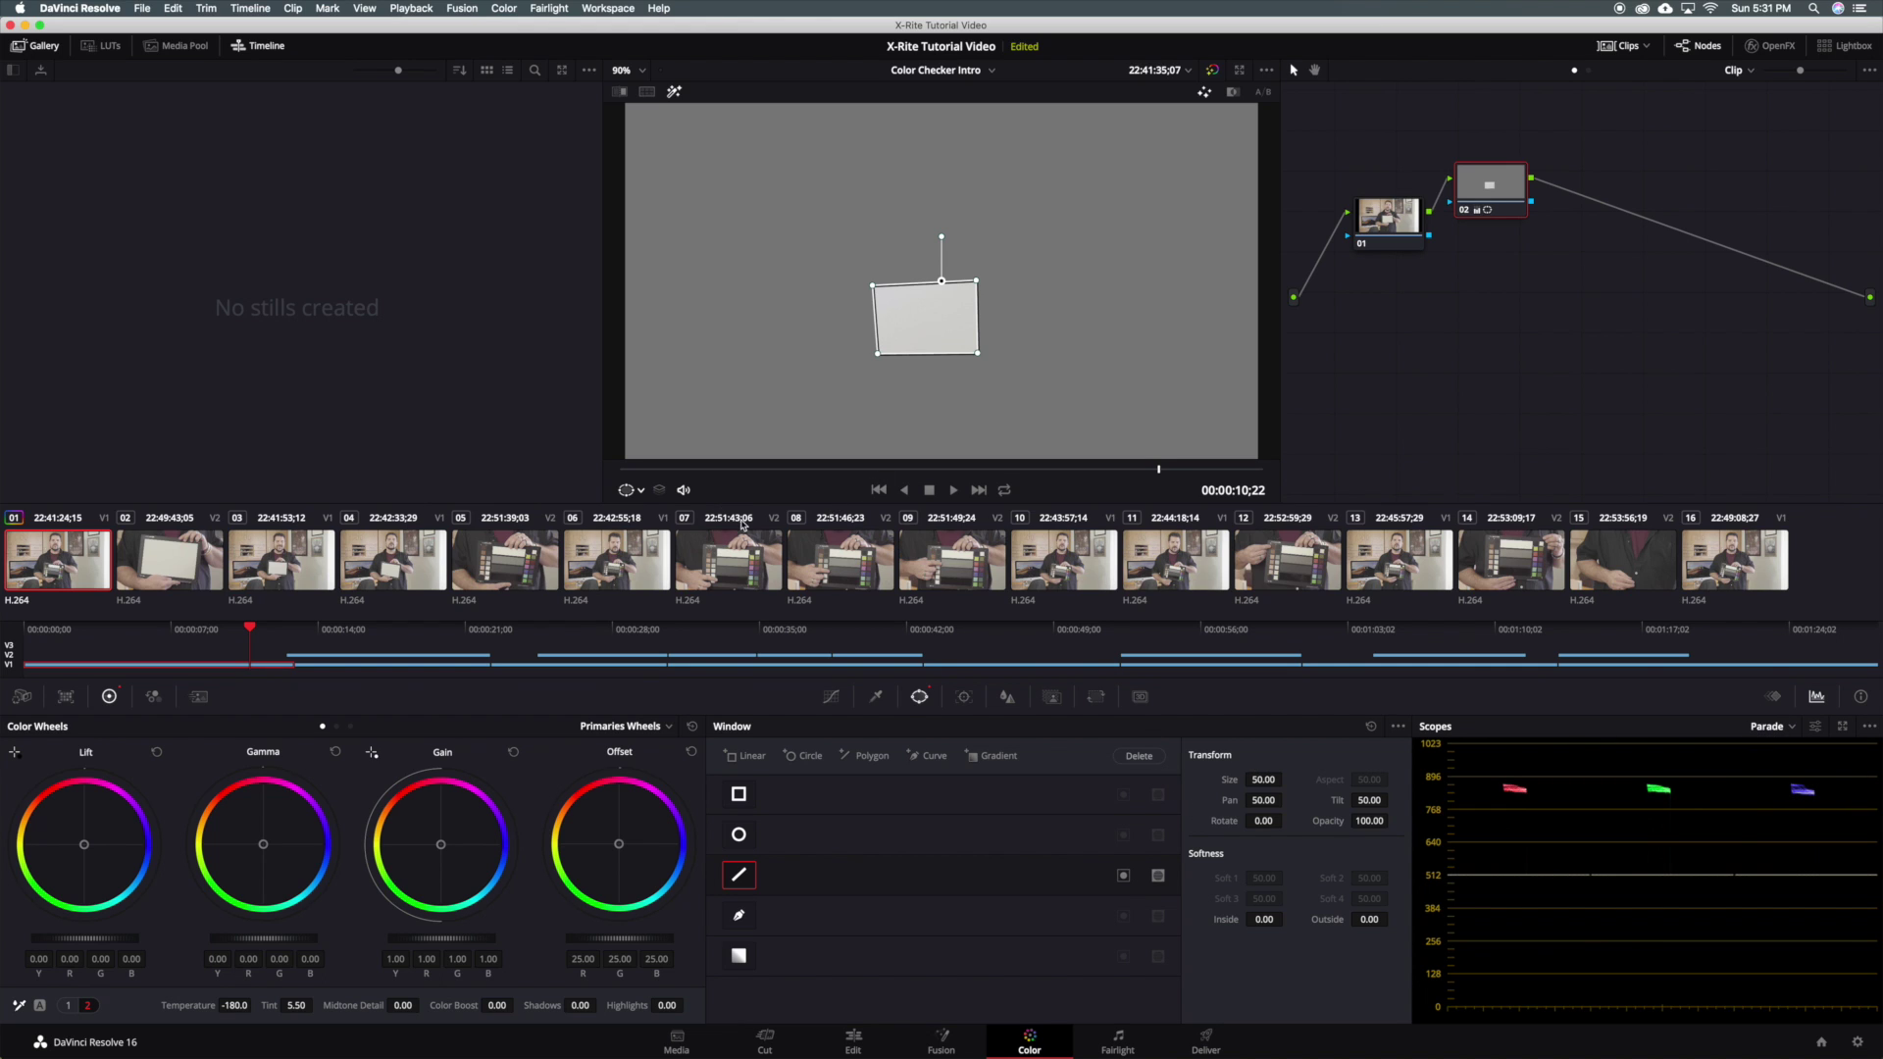
pyautogui.click(738, 874)
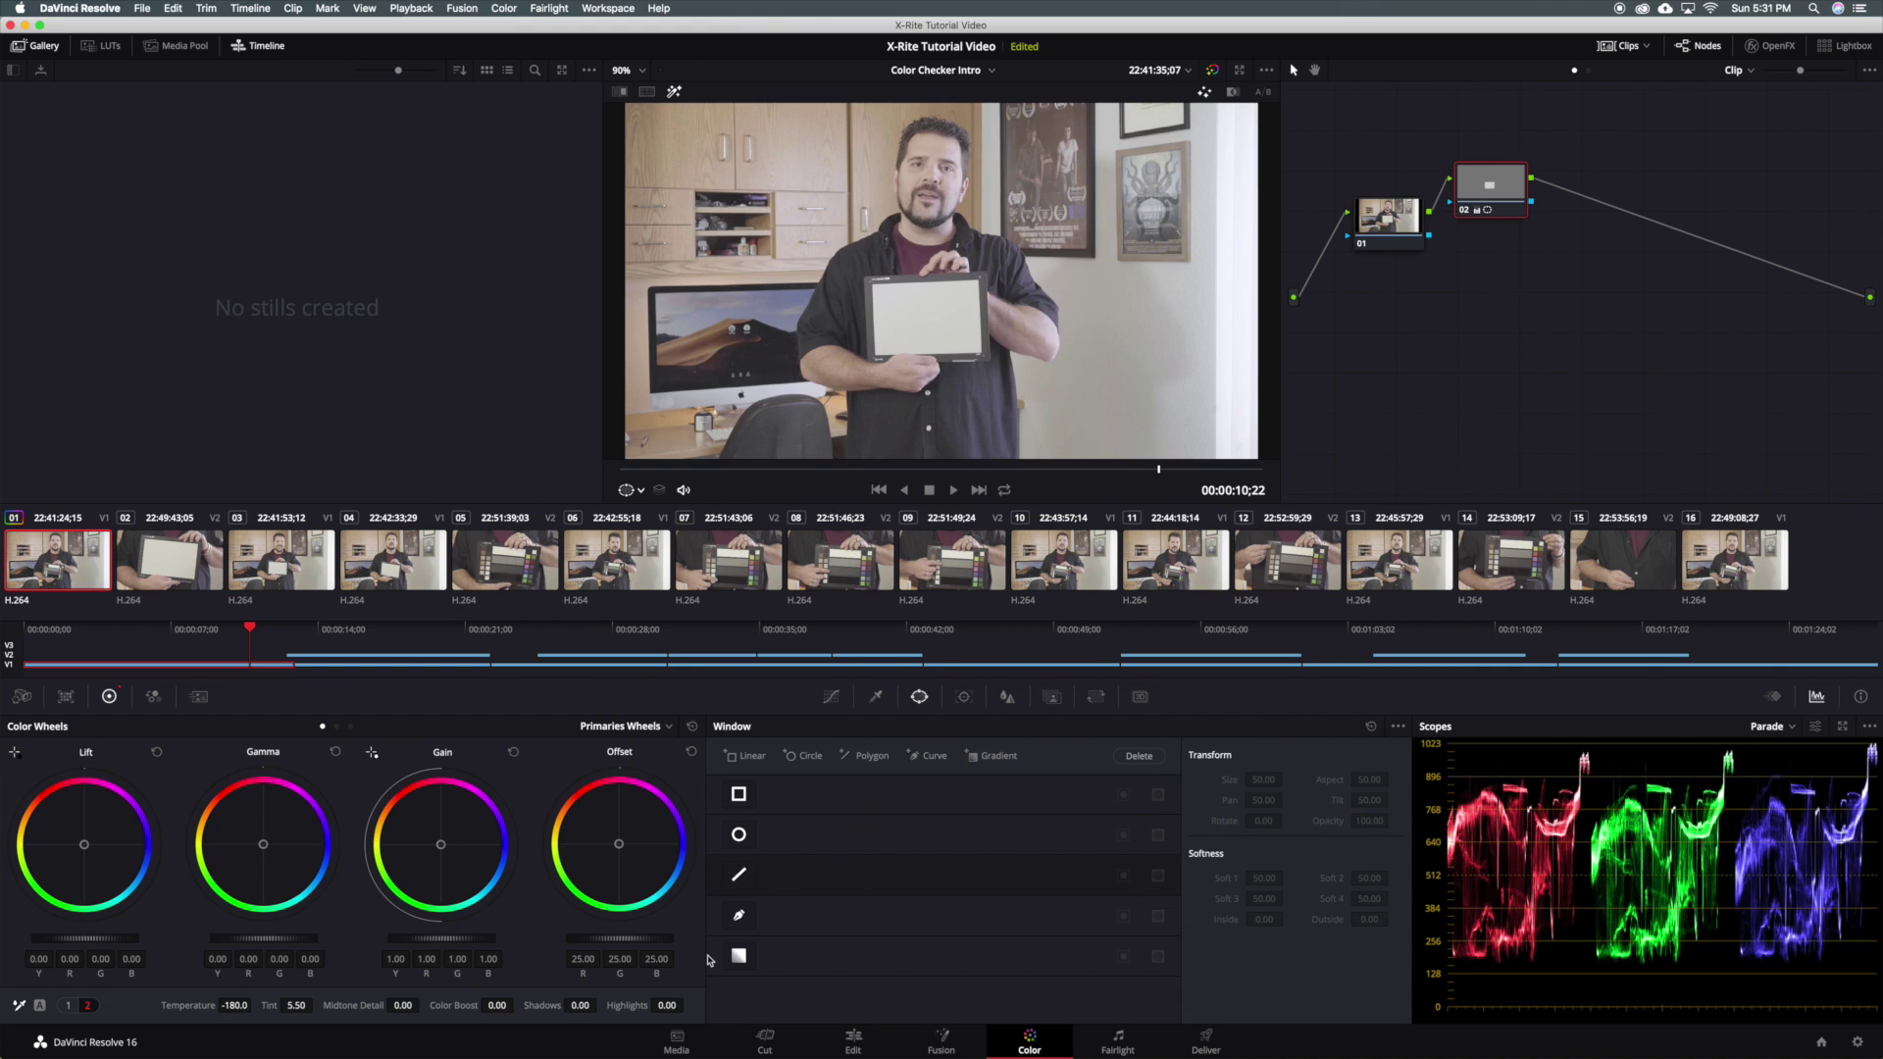
# Return to the chart frame and switch the scope to Waveform
pyautogui.click(114, 634)
pyautogui.moveTo(114, 633); pyautogui.dragTo(94, 631)
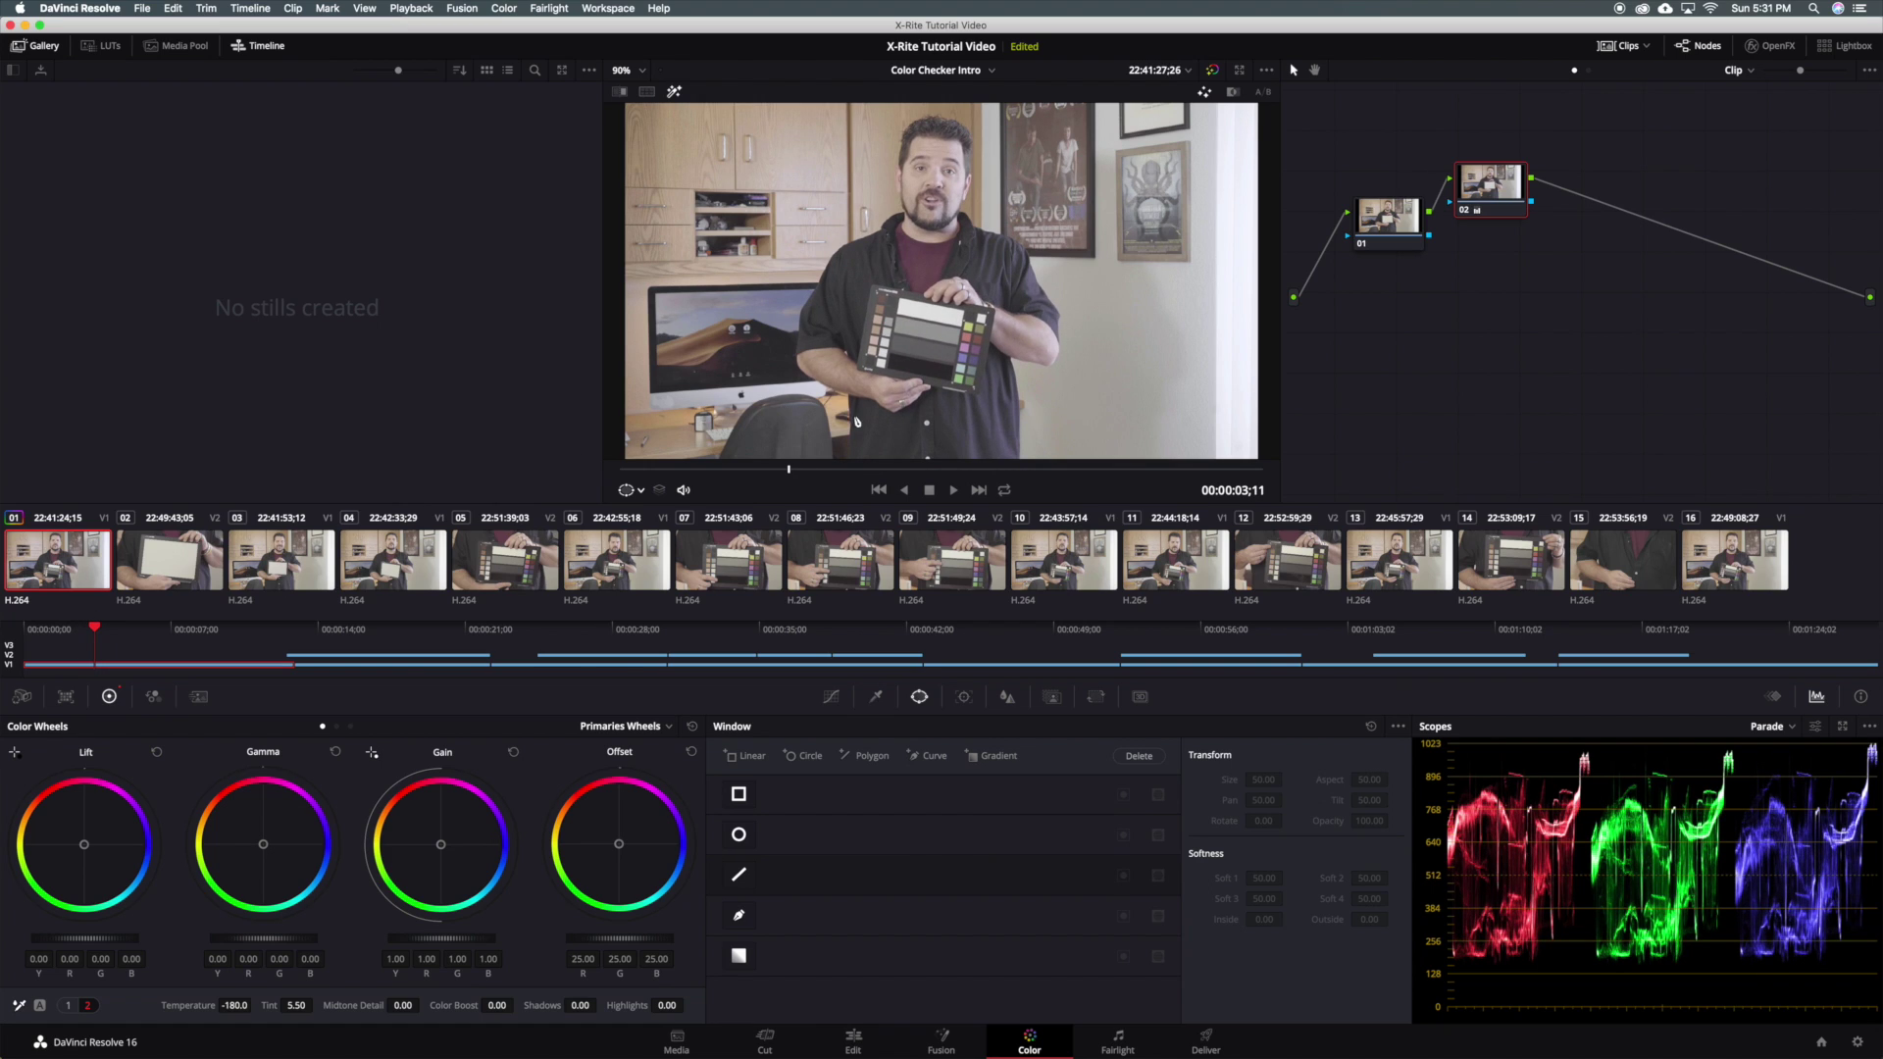
pyautogui.click(1777, 727)
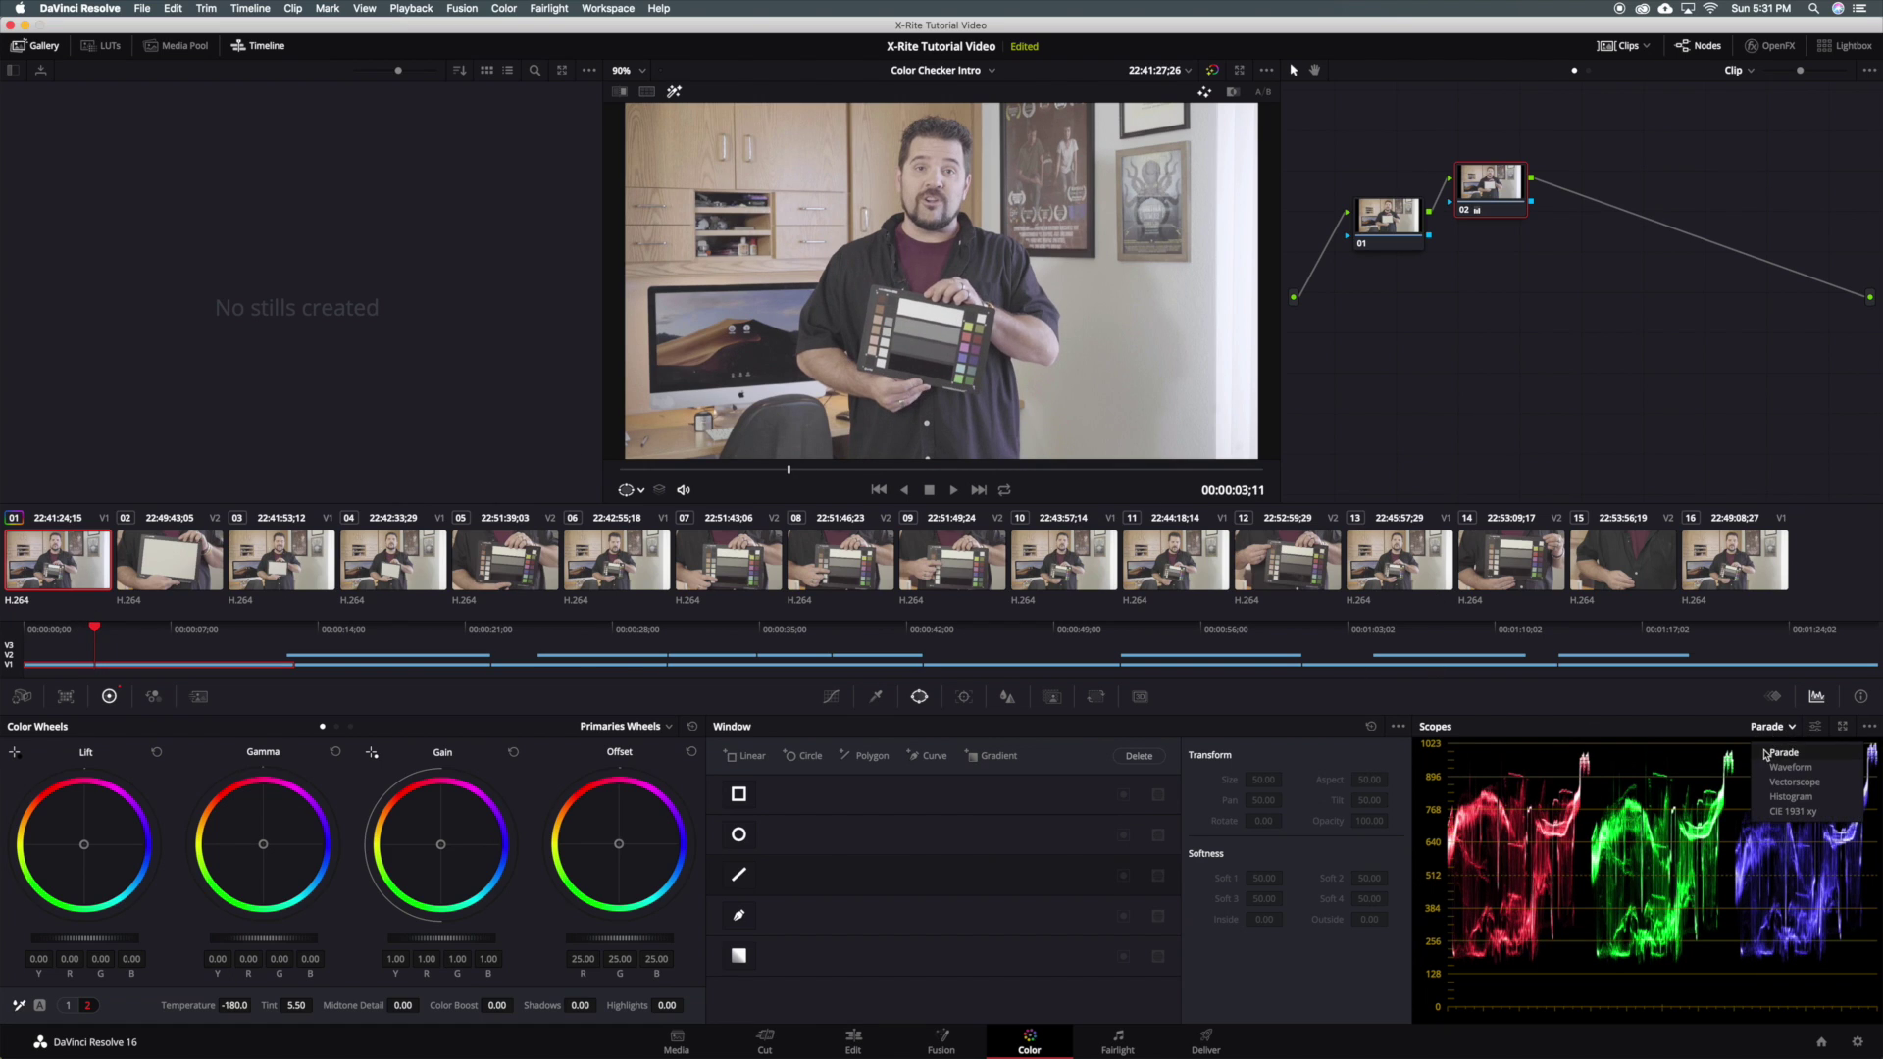
pyautogui.click(1777, 771)
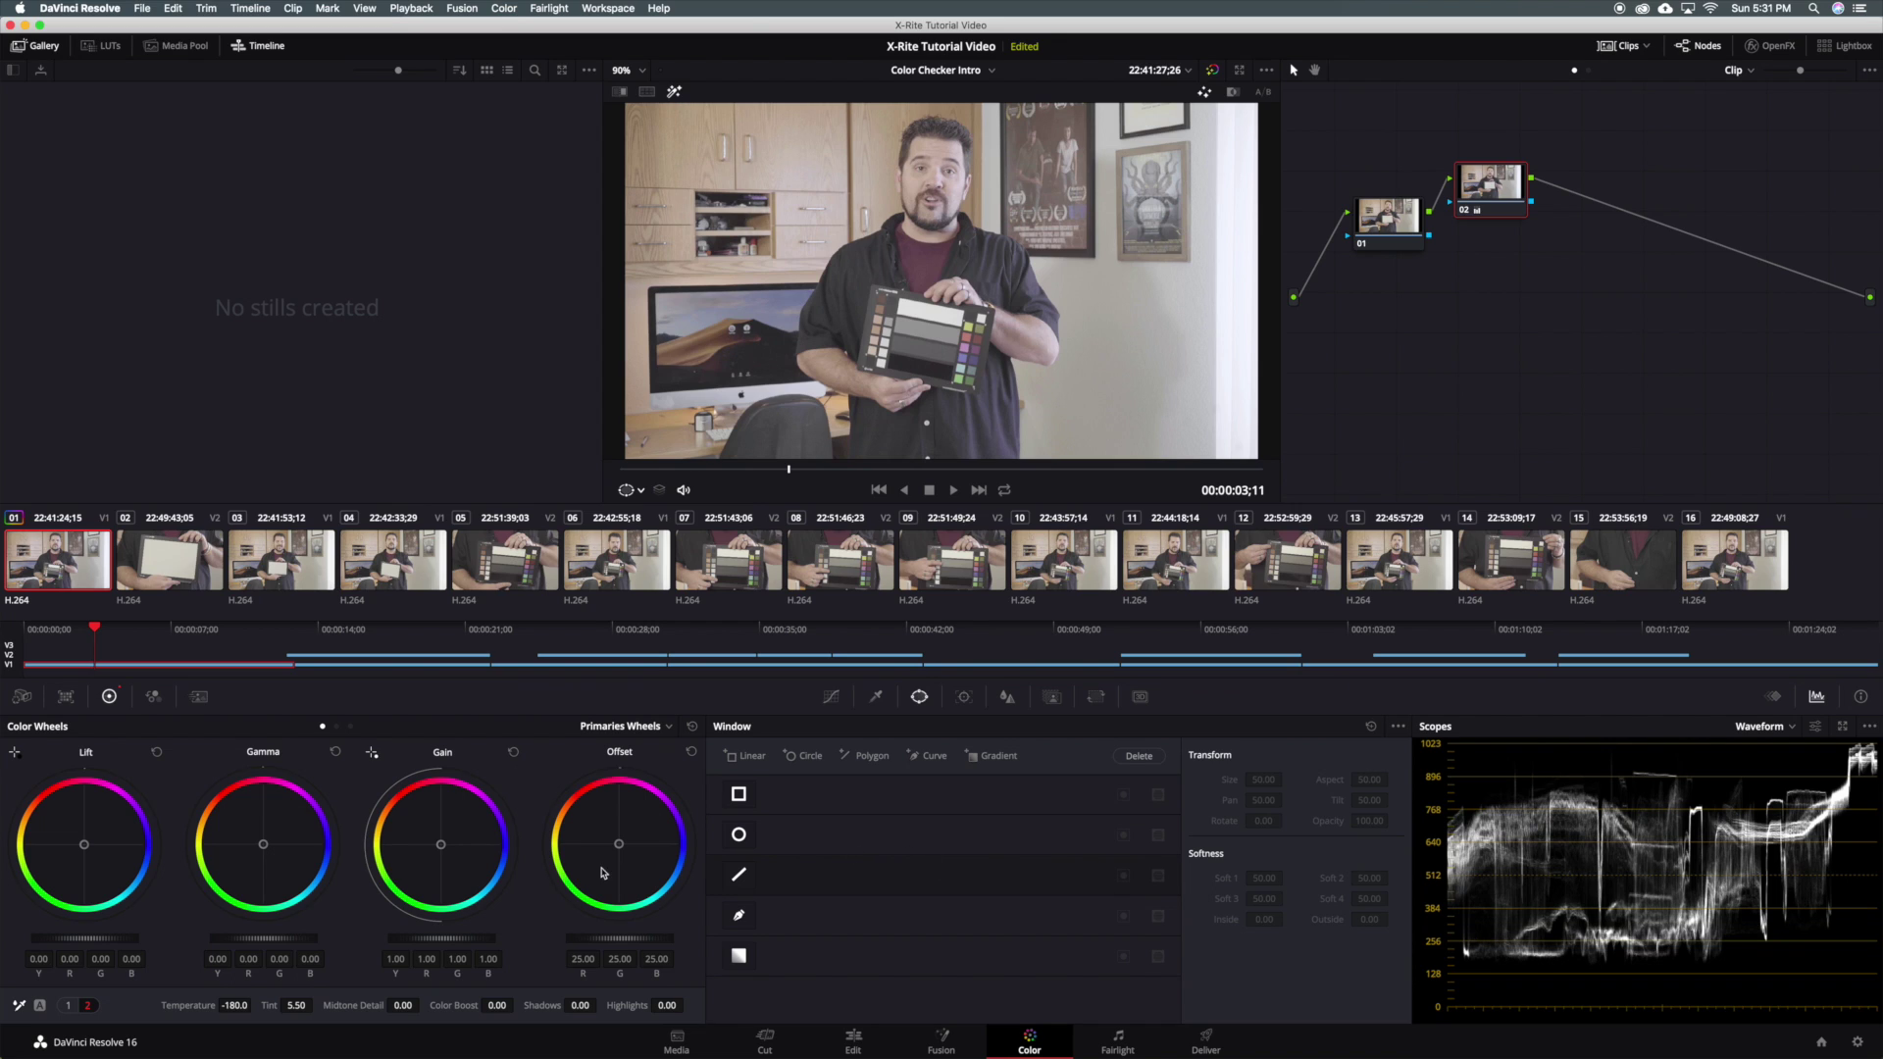
# Re-enable the window around the greyscale patches and lower Lift to -0.12
pyautogui.click(739, 872)
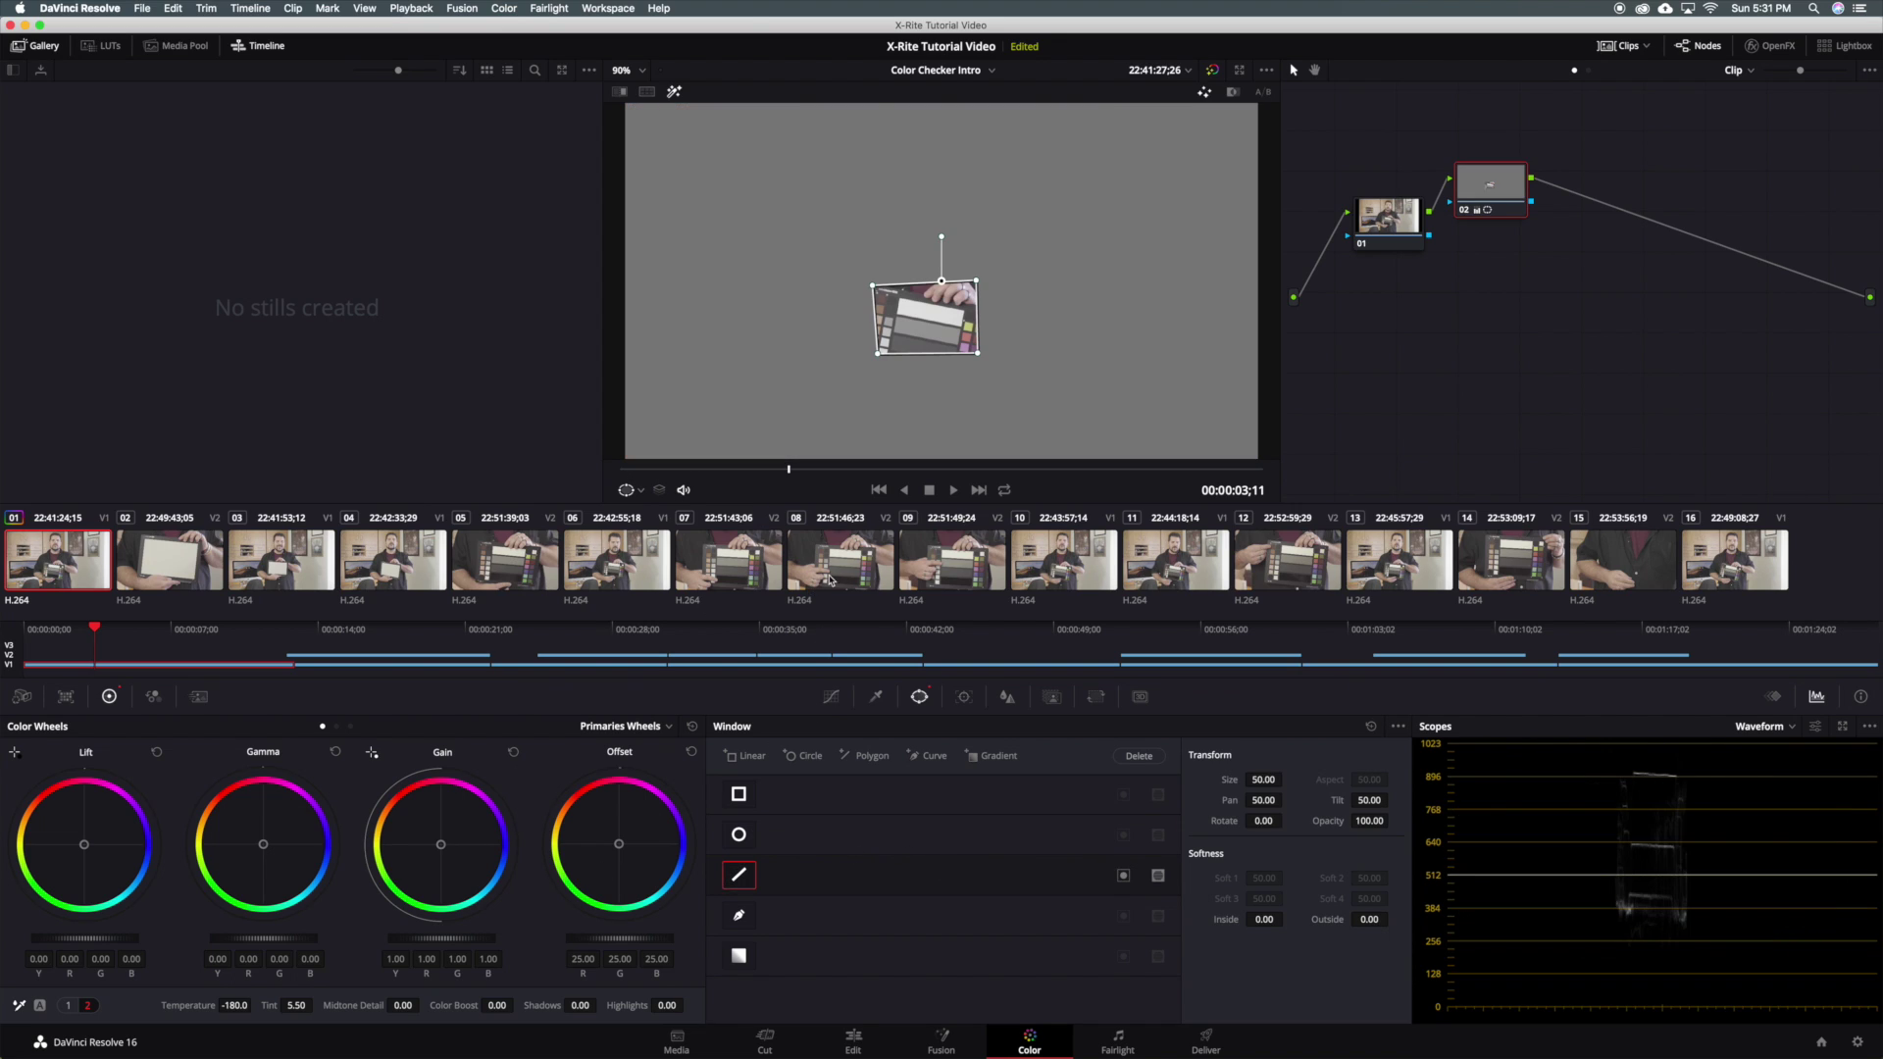
pyautogui.moveTo(873, 285); pyautogui.dragTo(891, 373)
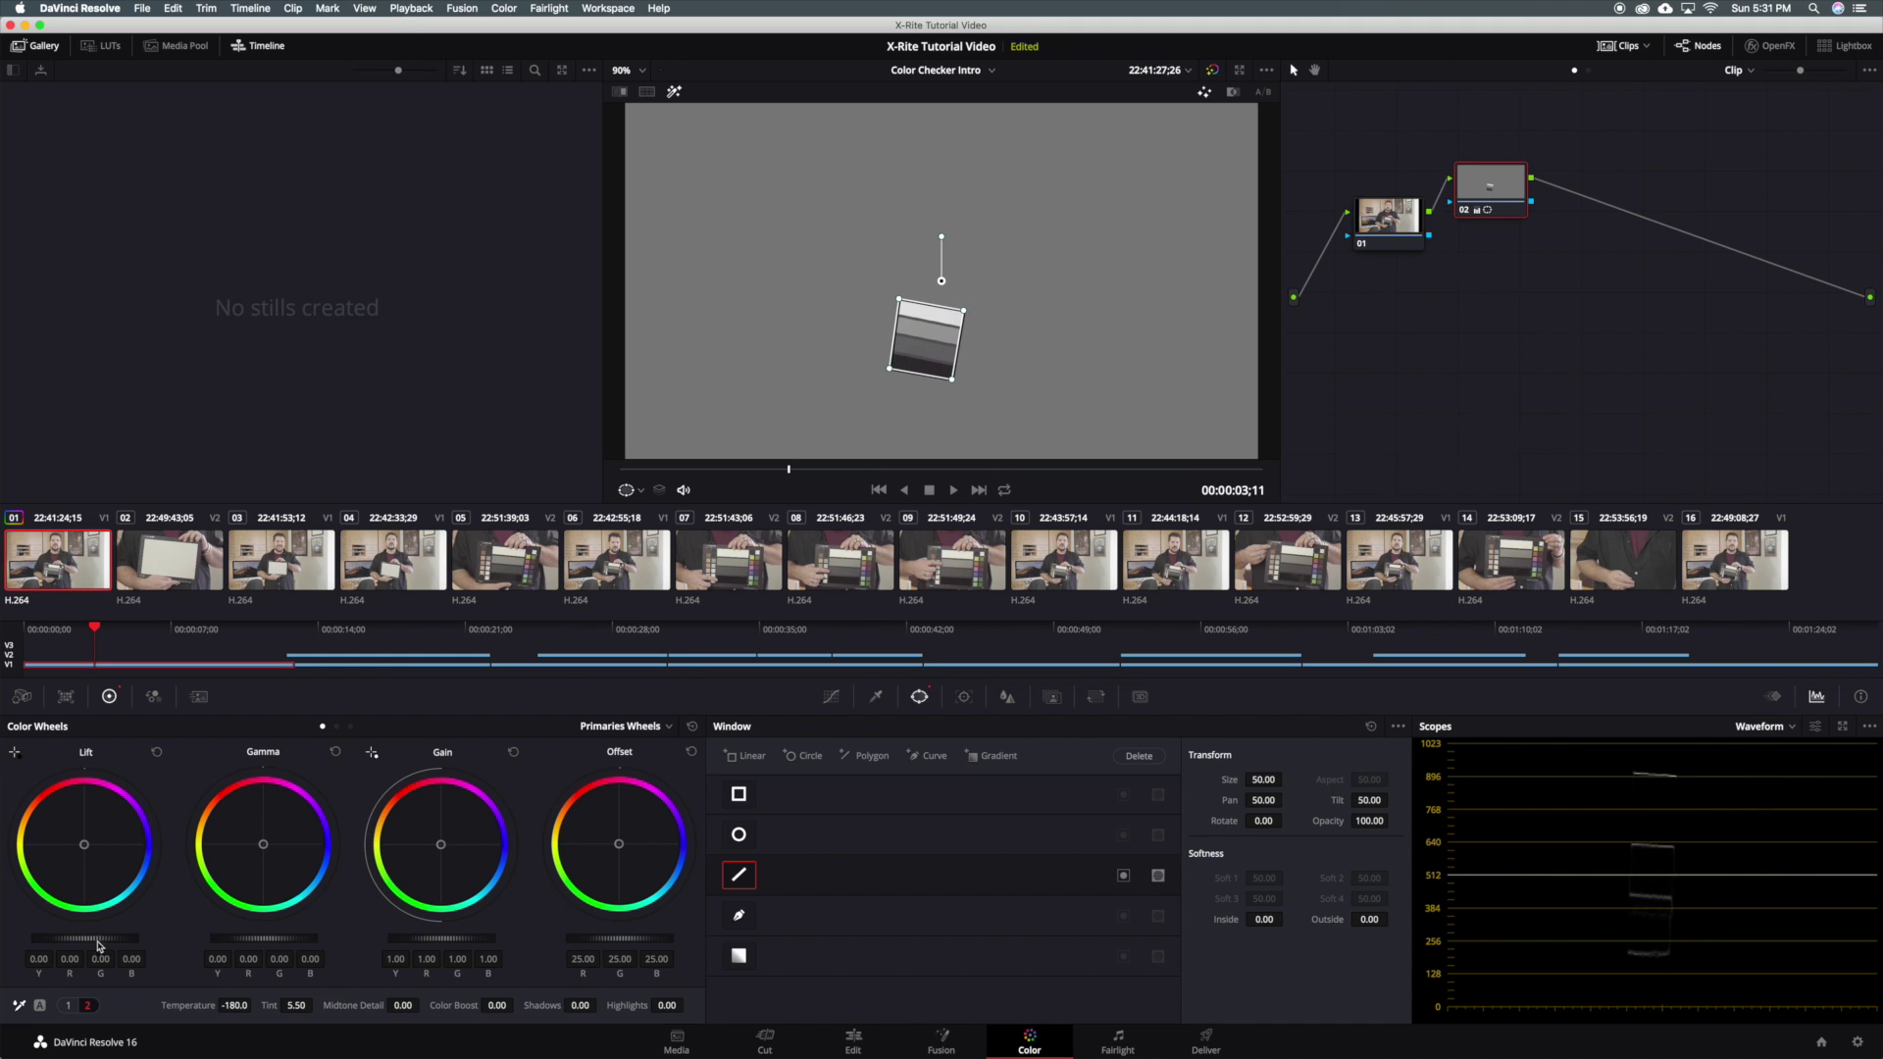
pyautogui.moveTo(98, 939); pyautogui.dragTo(6, 939)
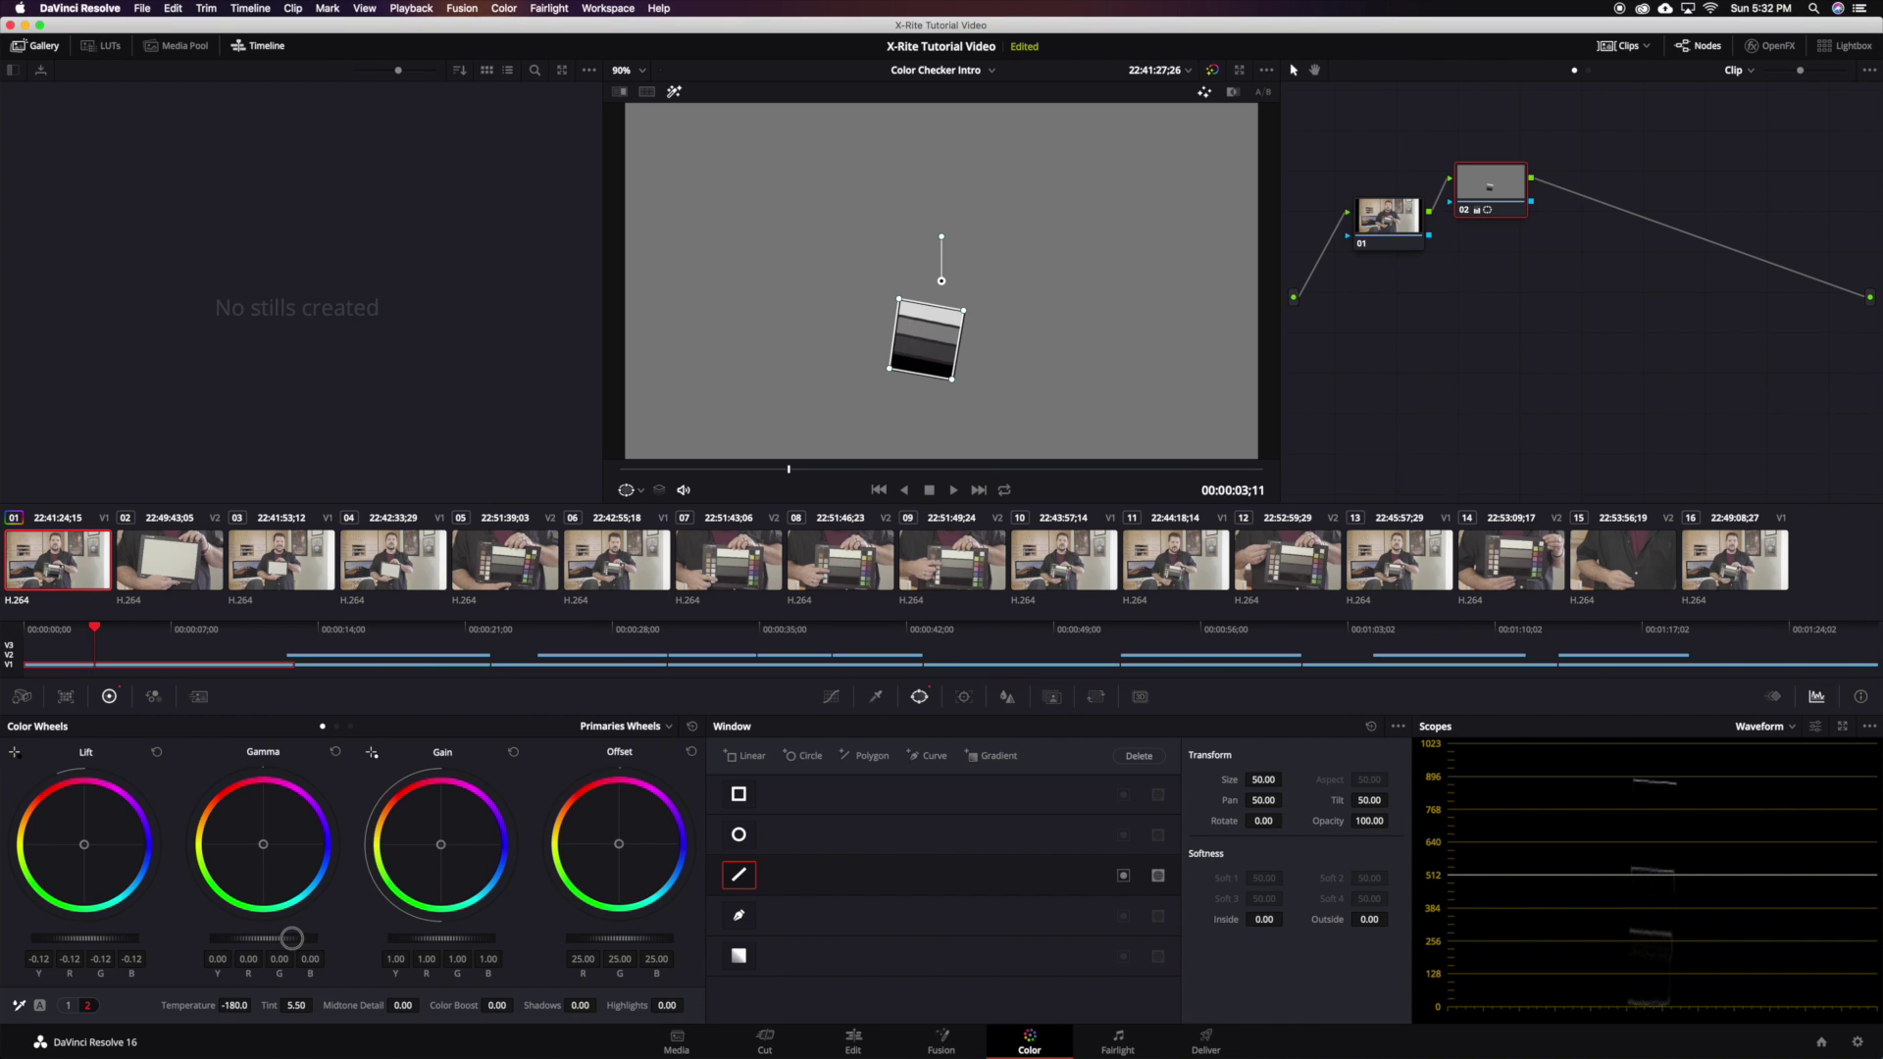
# Lower the Gamma master wheel to -0.14 and disable the window to view the whole image
pyautogui.moveTo(291, 938); pyautogui.dragTo(4, 929)
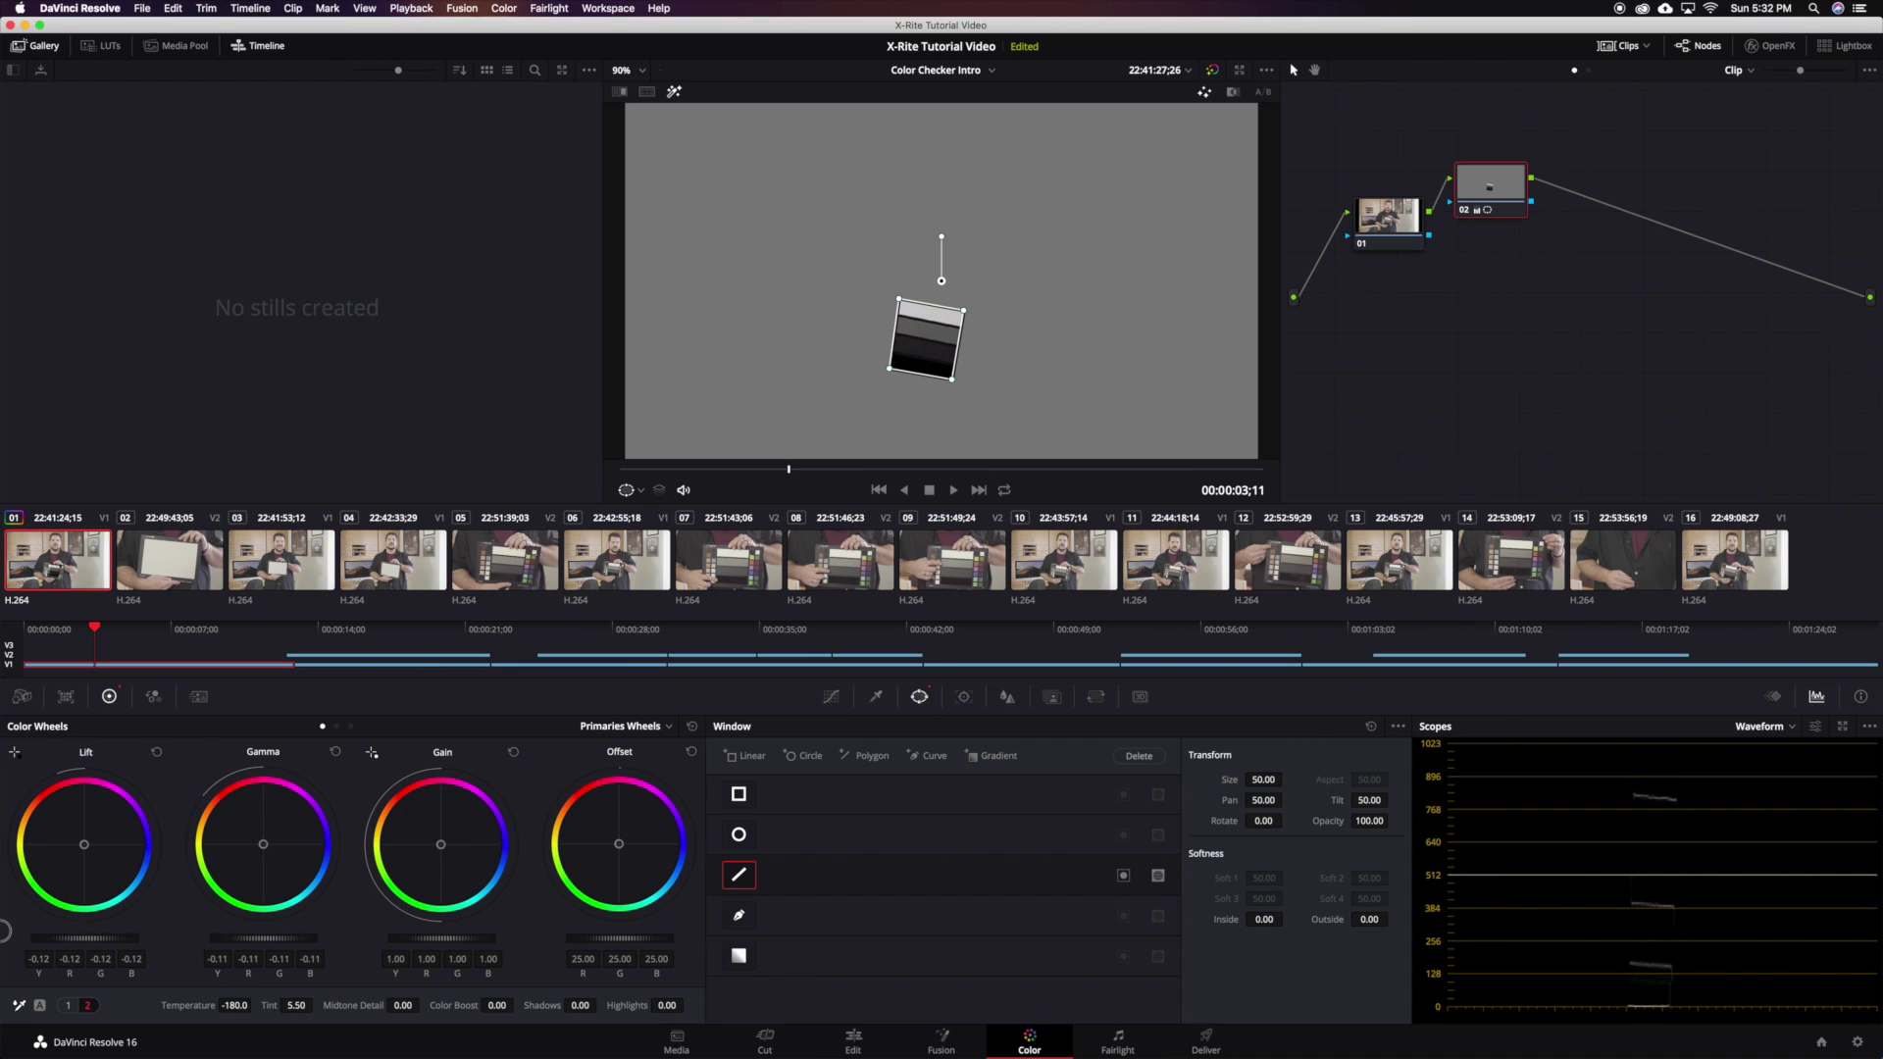
pyautogui.moveTo(289, 942); pyautogui.dragTo(201, 937)
pyautogui.click(741, 878)
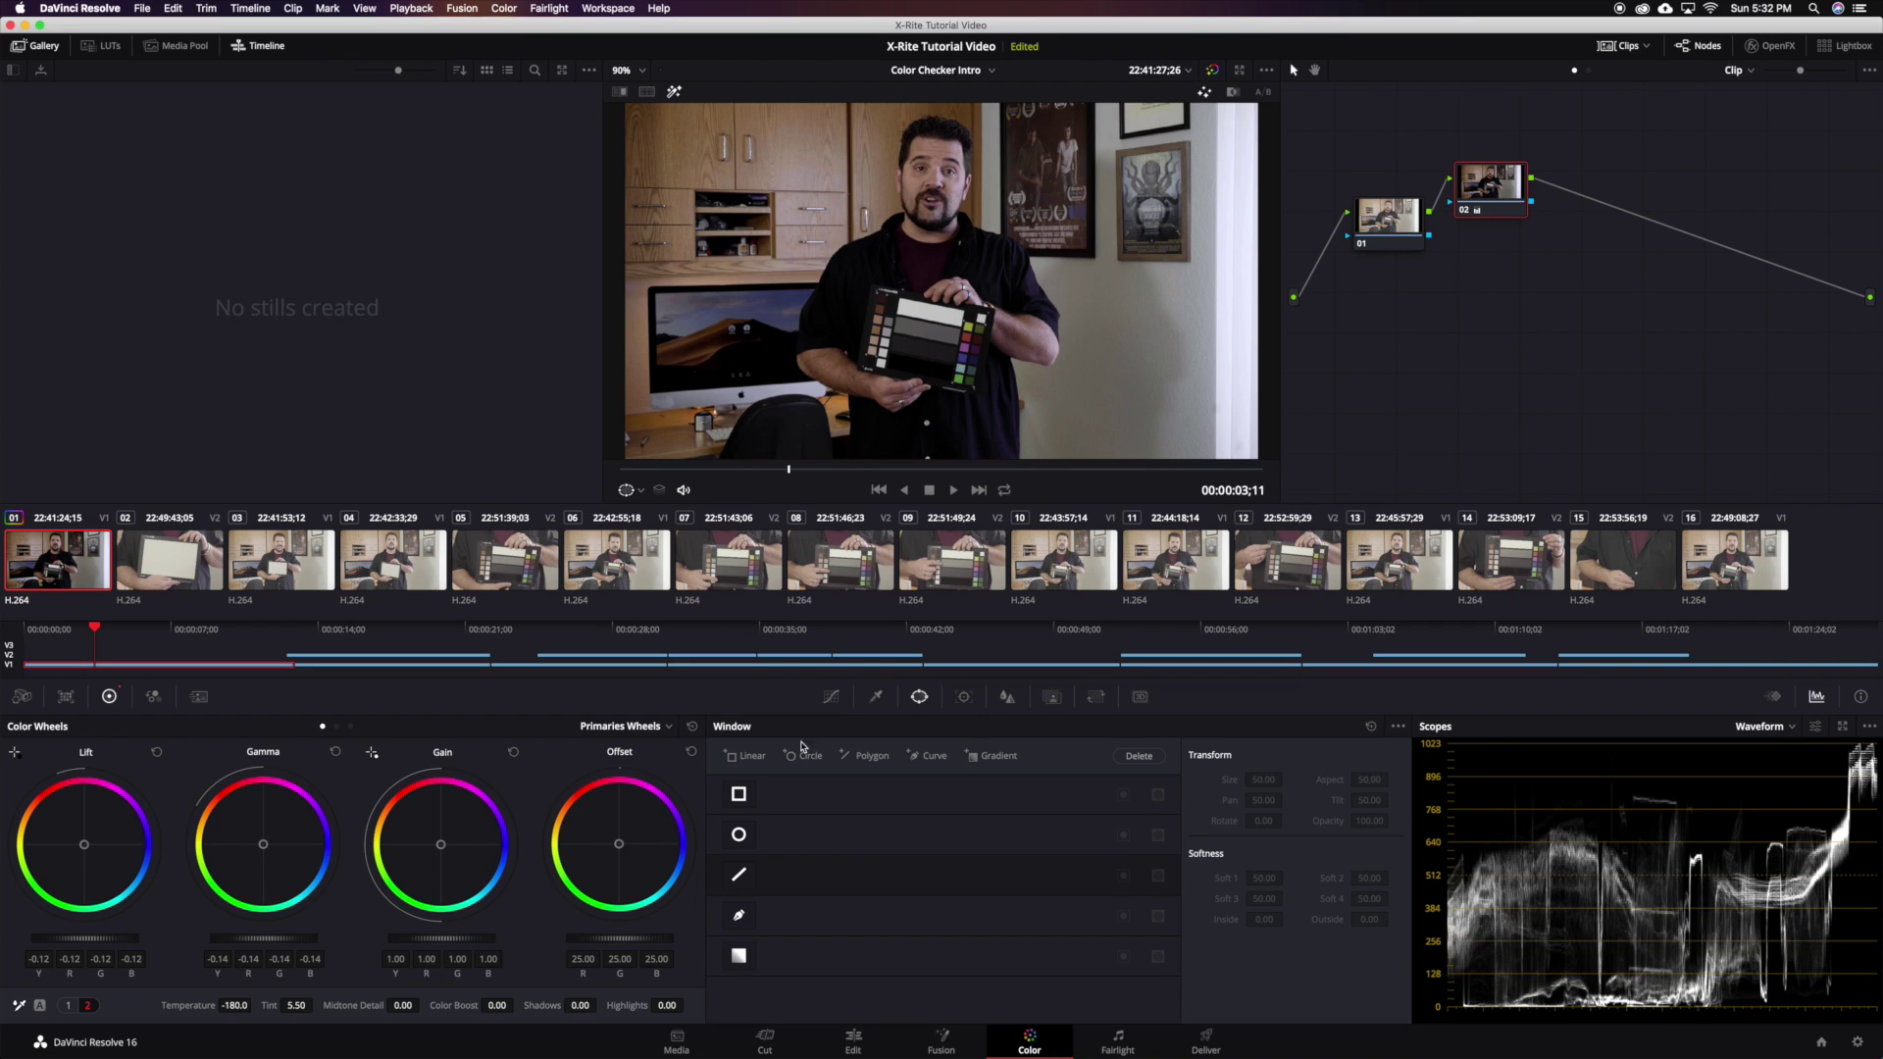
# Re-enable the window around the chart's colour patches and show them on the vectorscope
pyautogui.click(738, 874)
pyautogui.moveTo(965, 316); pyautogui.dragTo(957, 383)
pyautogui.click(1765, 727)
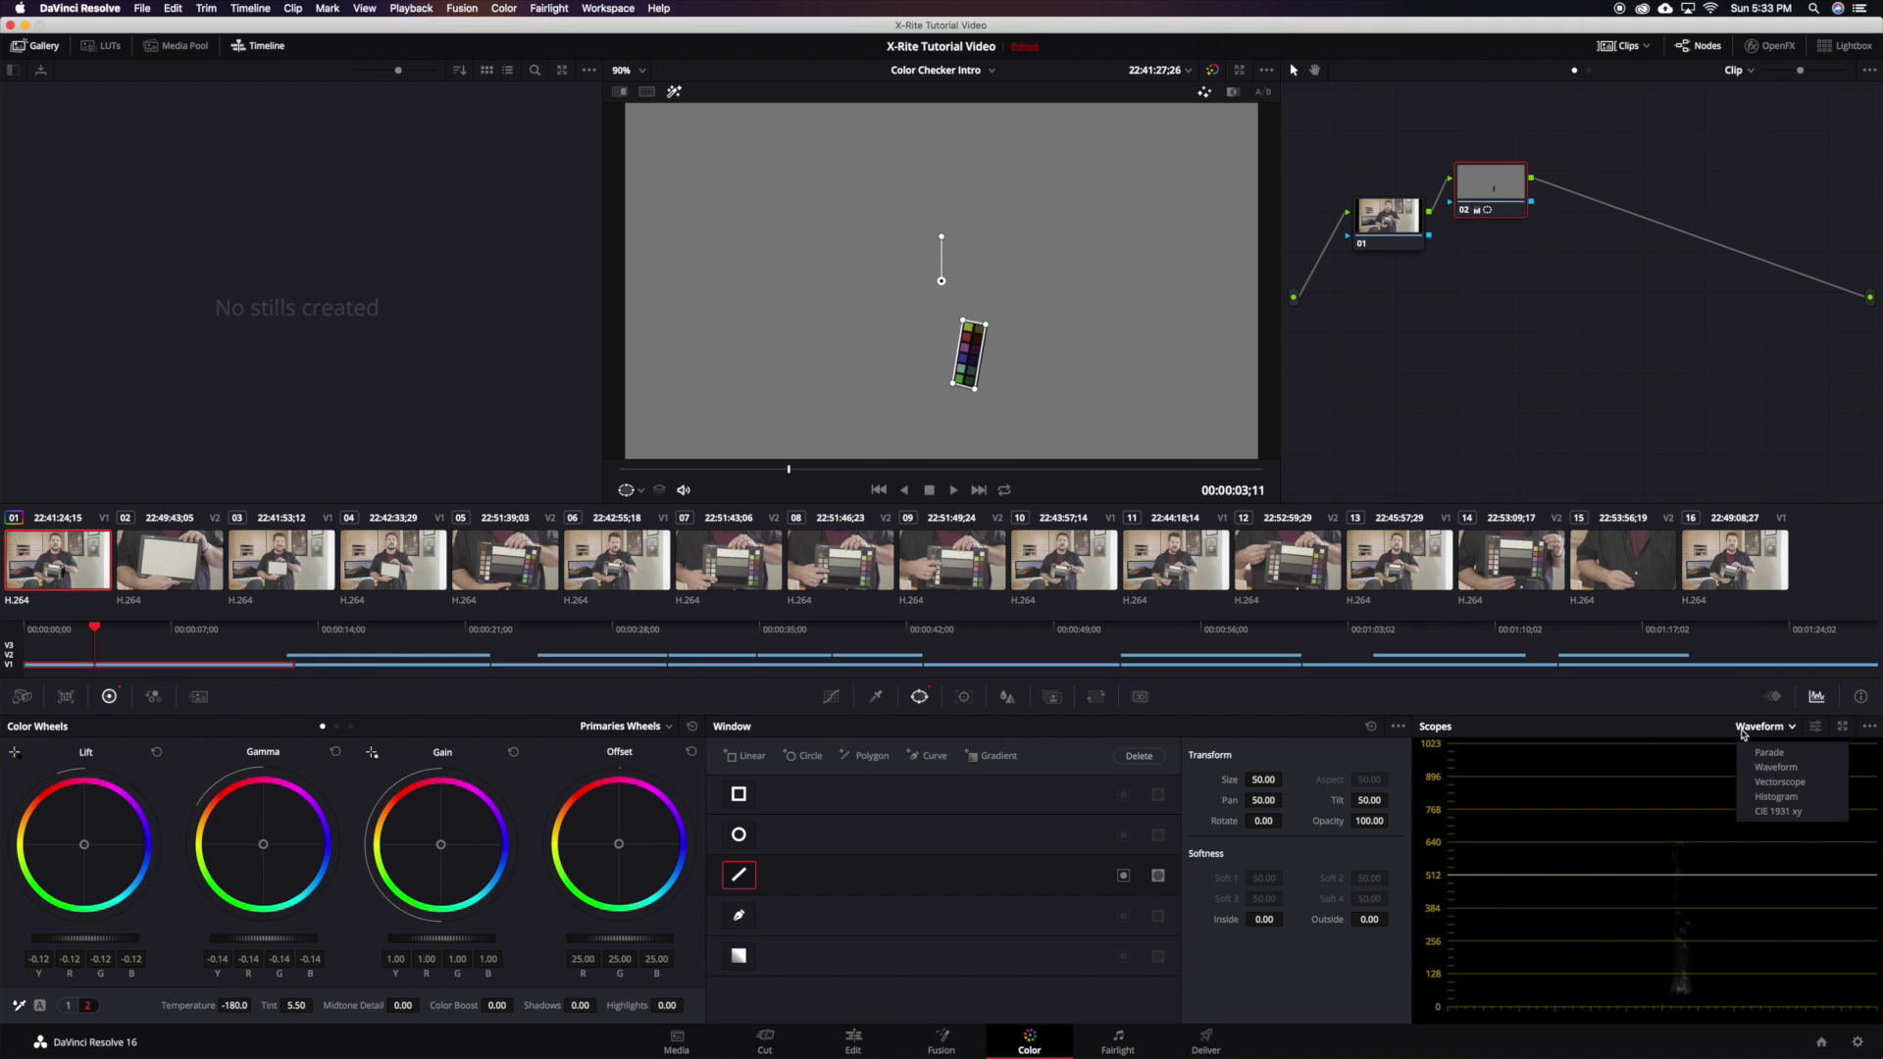
pyautogui.click(1758, 785)
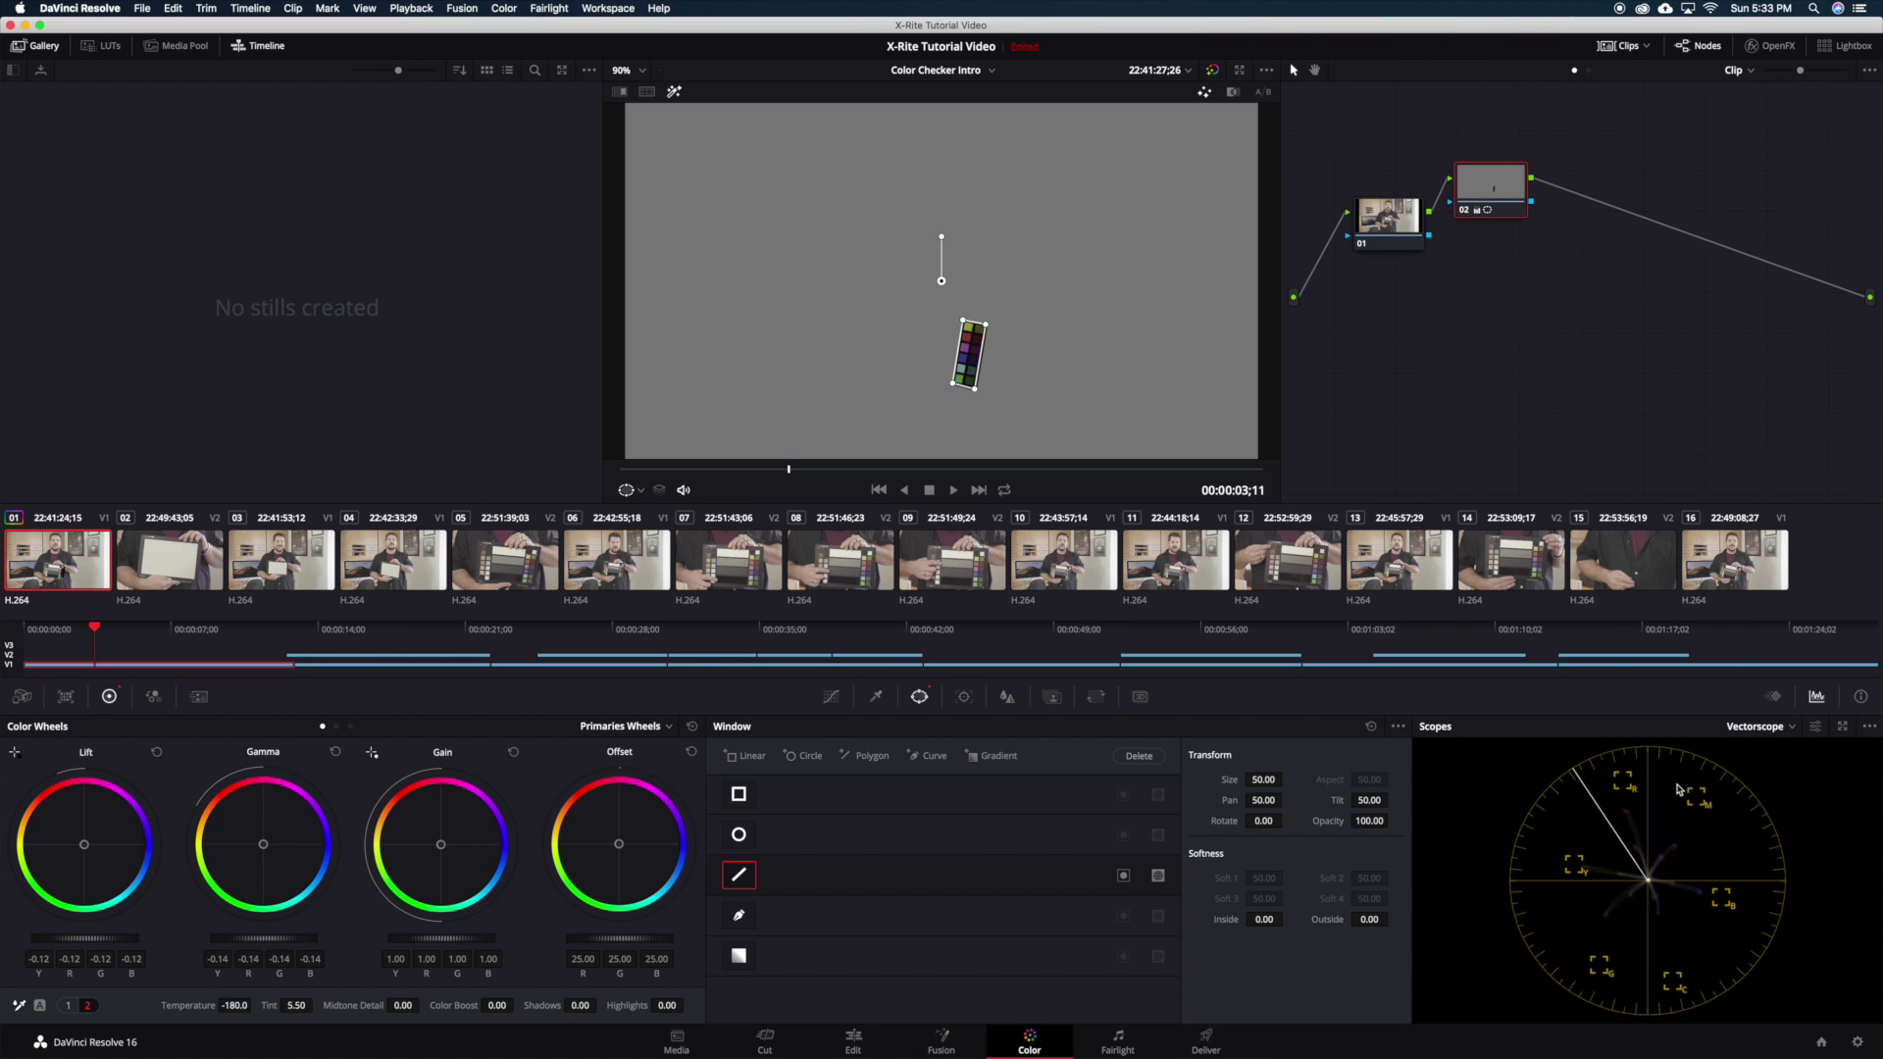
pyautogui.click(1816, 728)
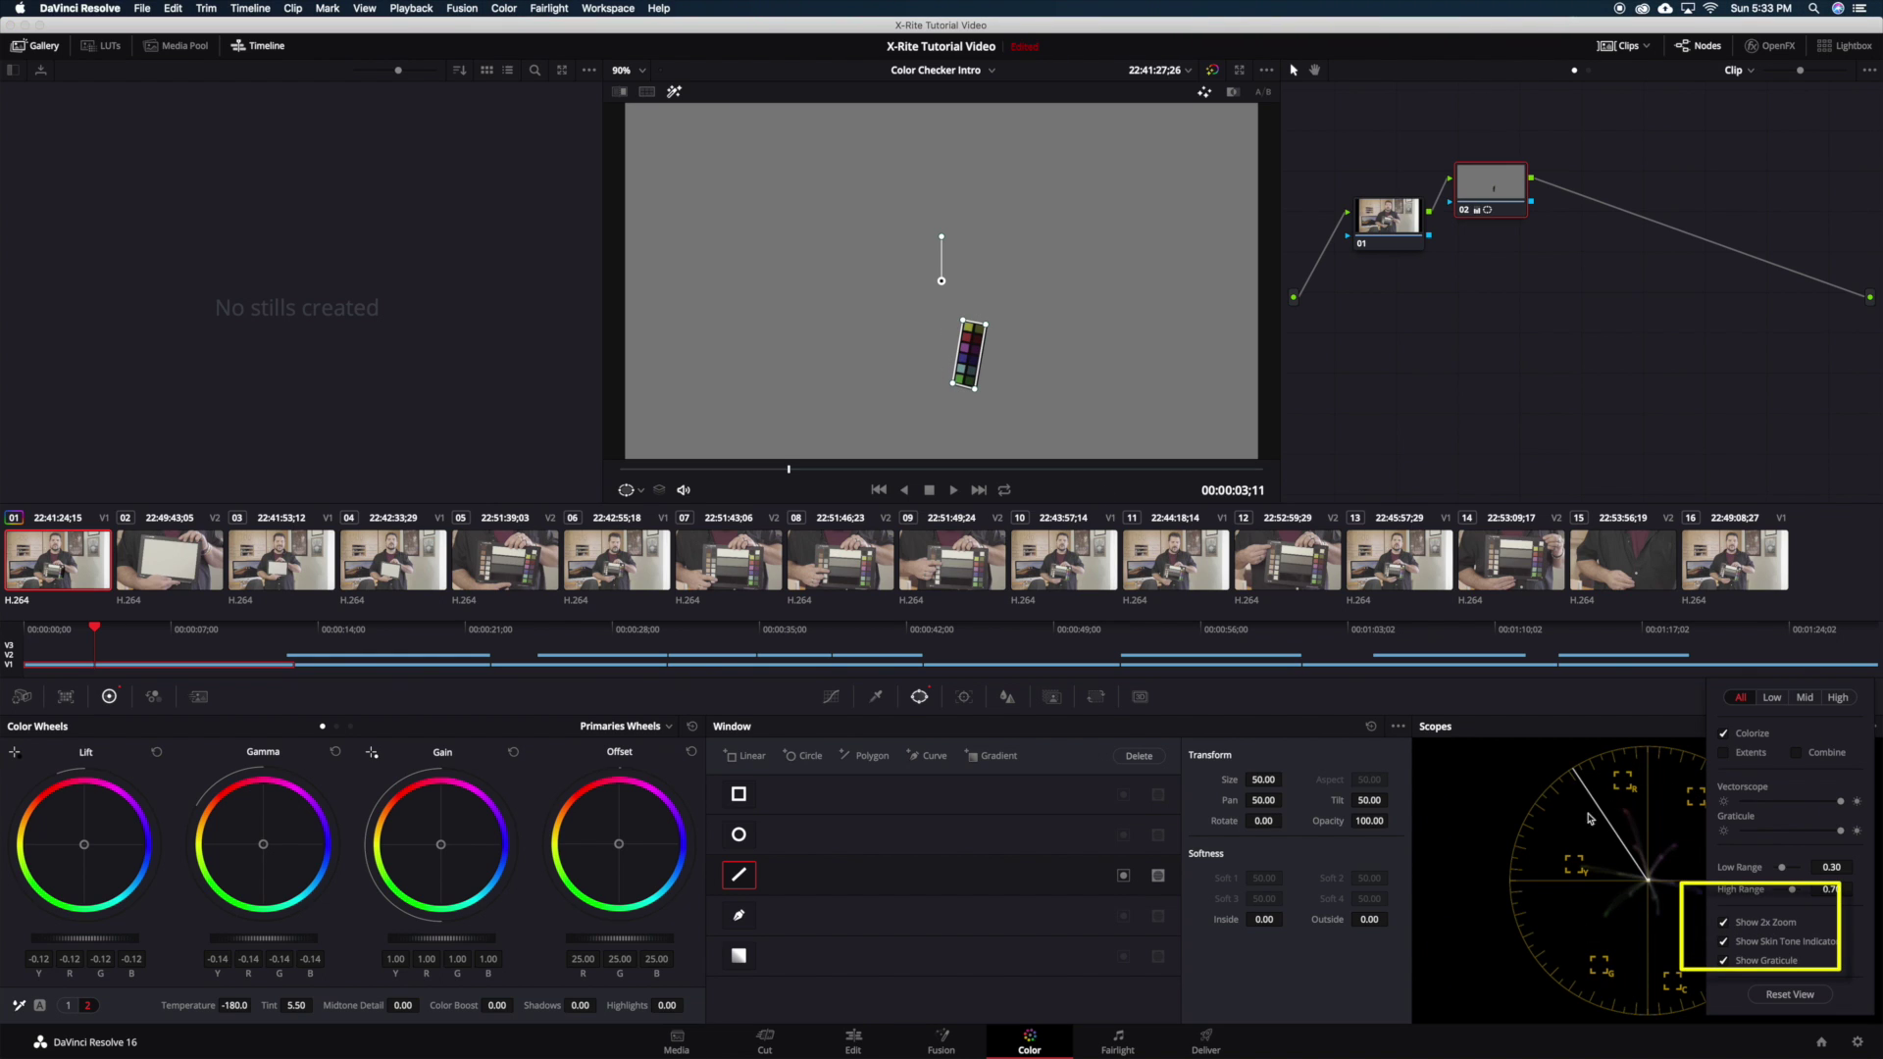
pyautogui.click(1737, 698)
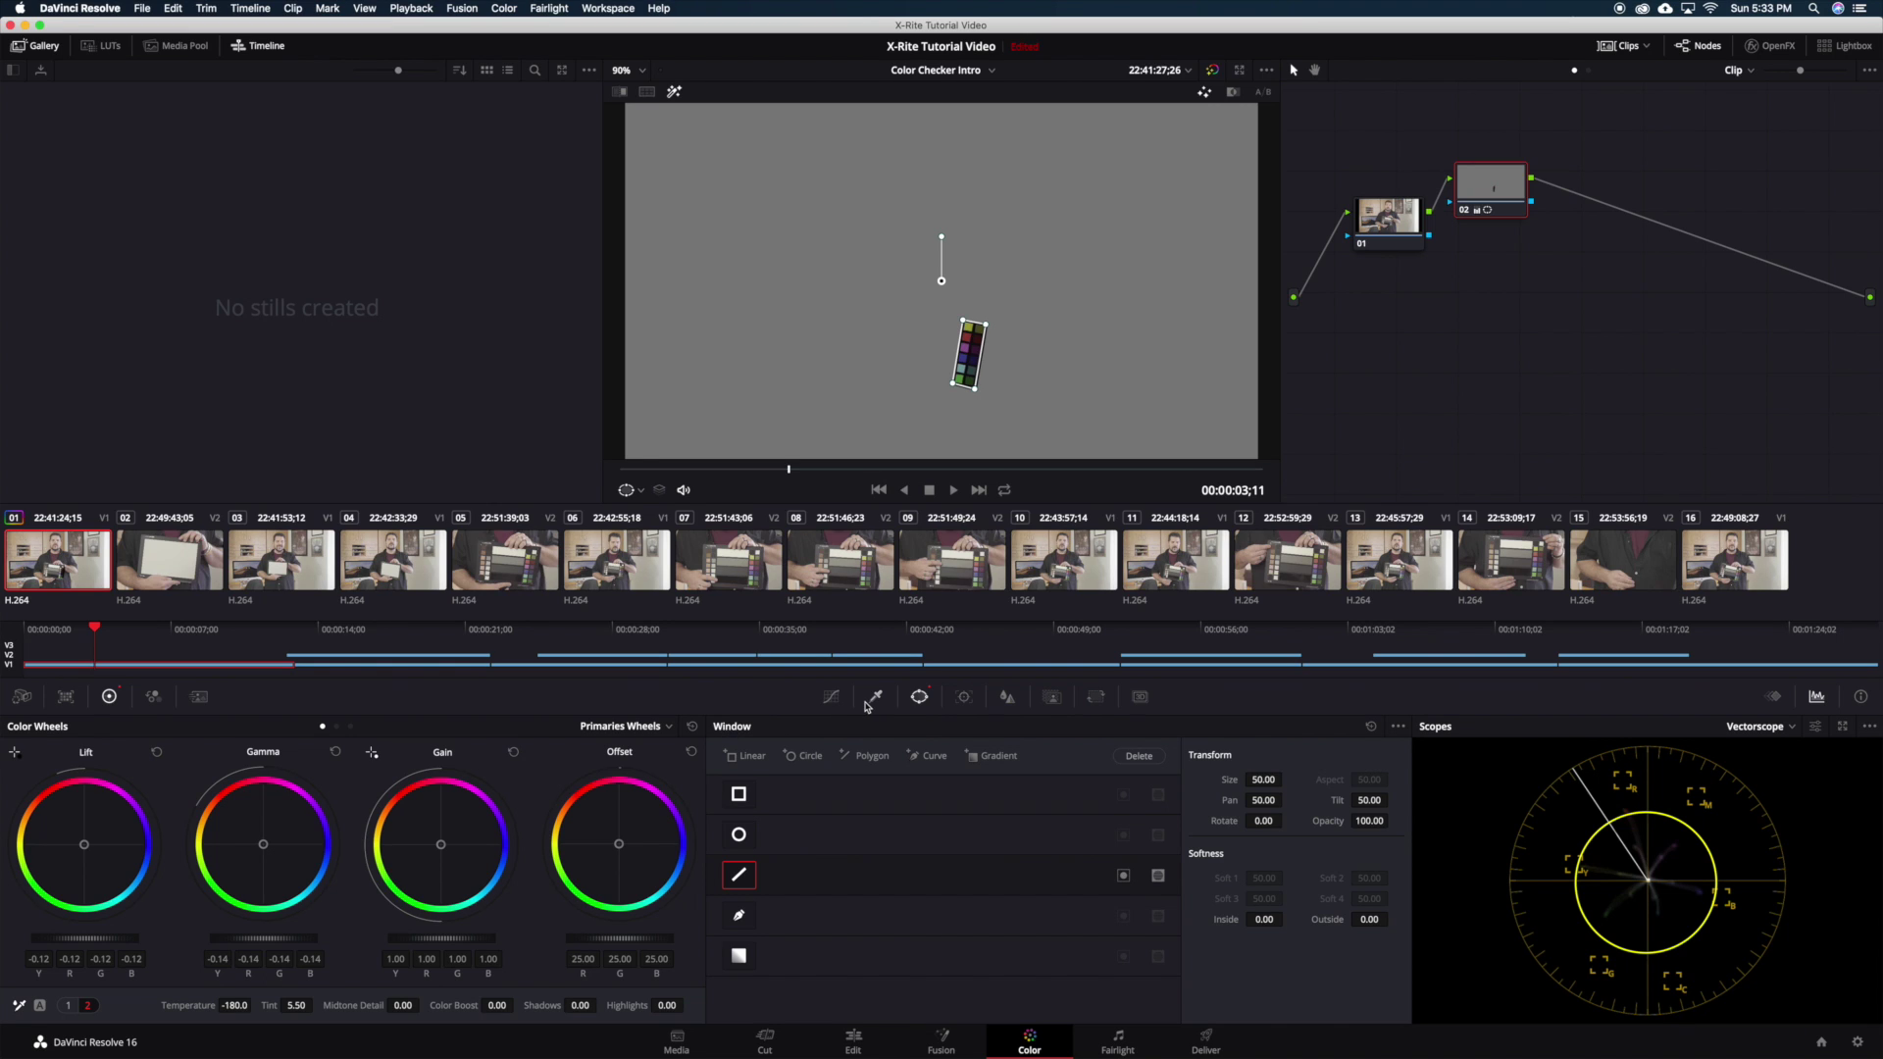
pyautogui.click(831, 697)
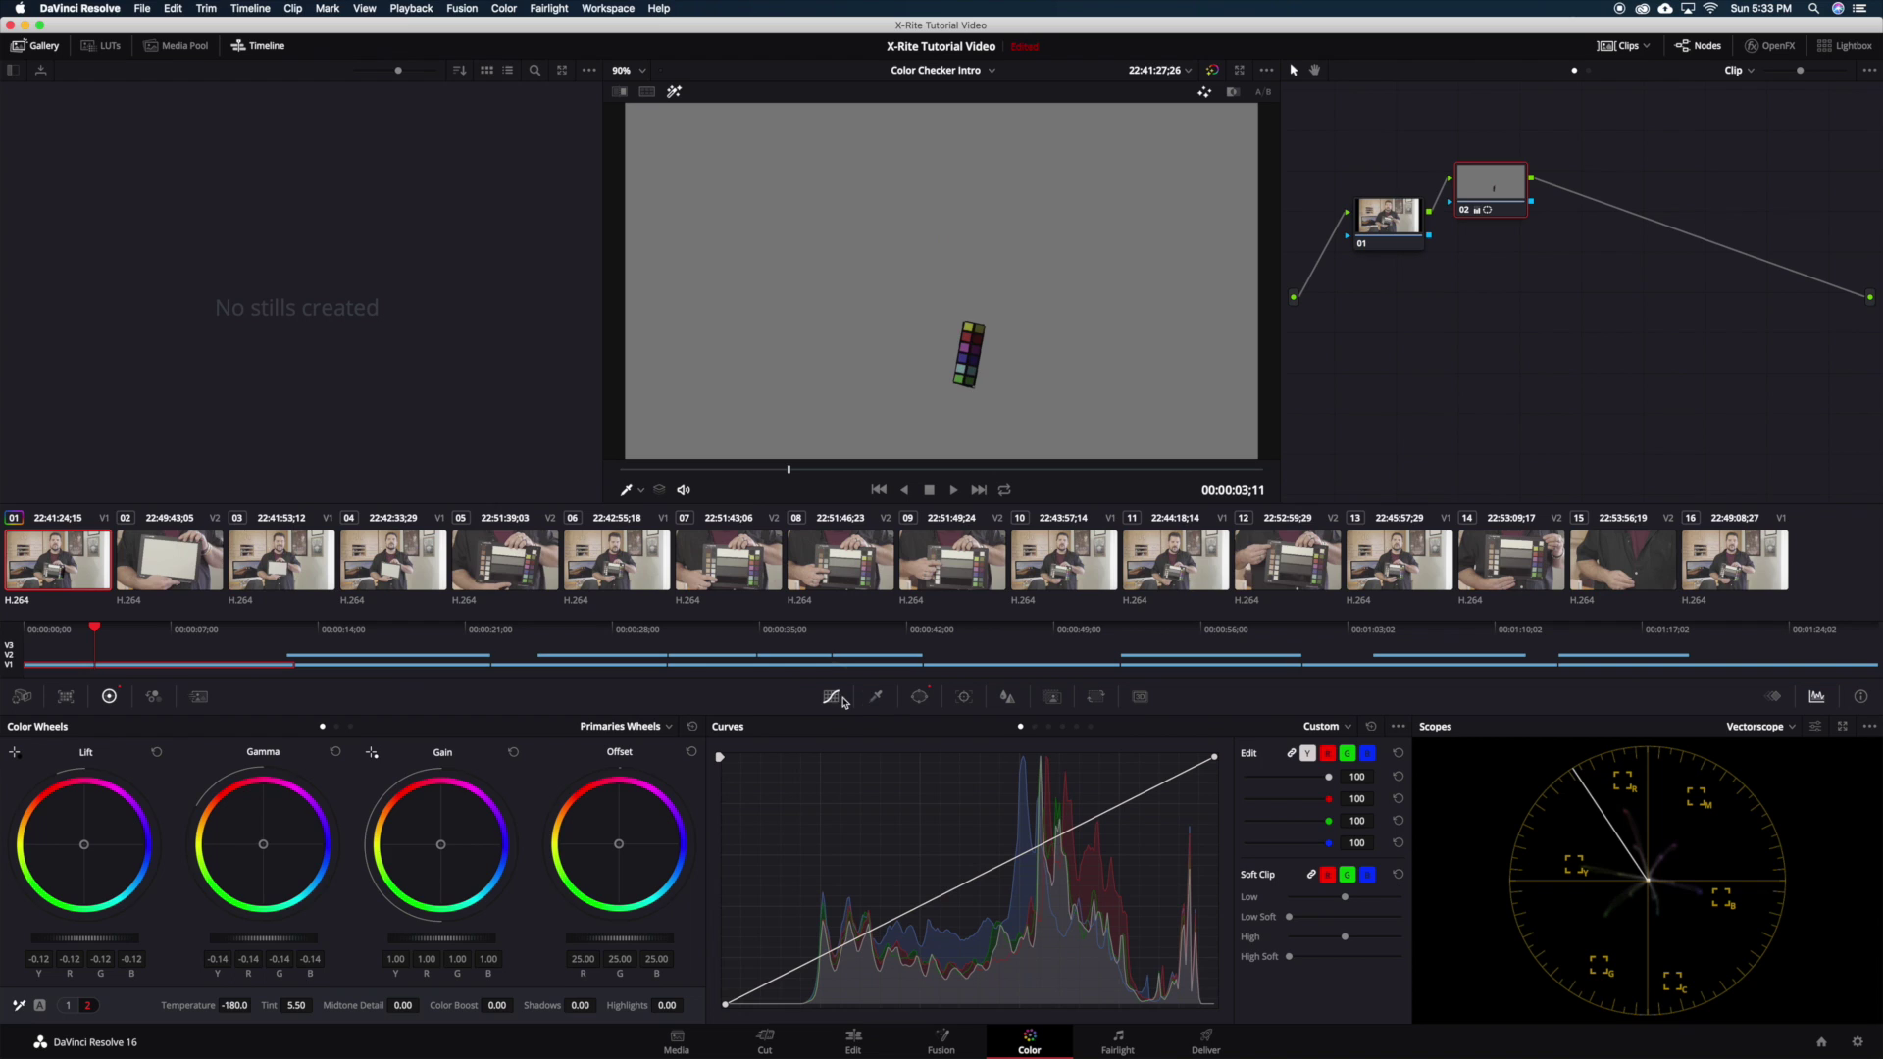
# Switch to the Hue Vs Sat curve and add points at the red, yellow, green, cyan, blue and magenta swatches
pyautogui.click(1048, 728)
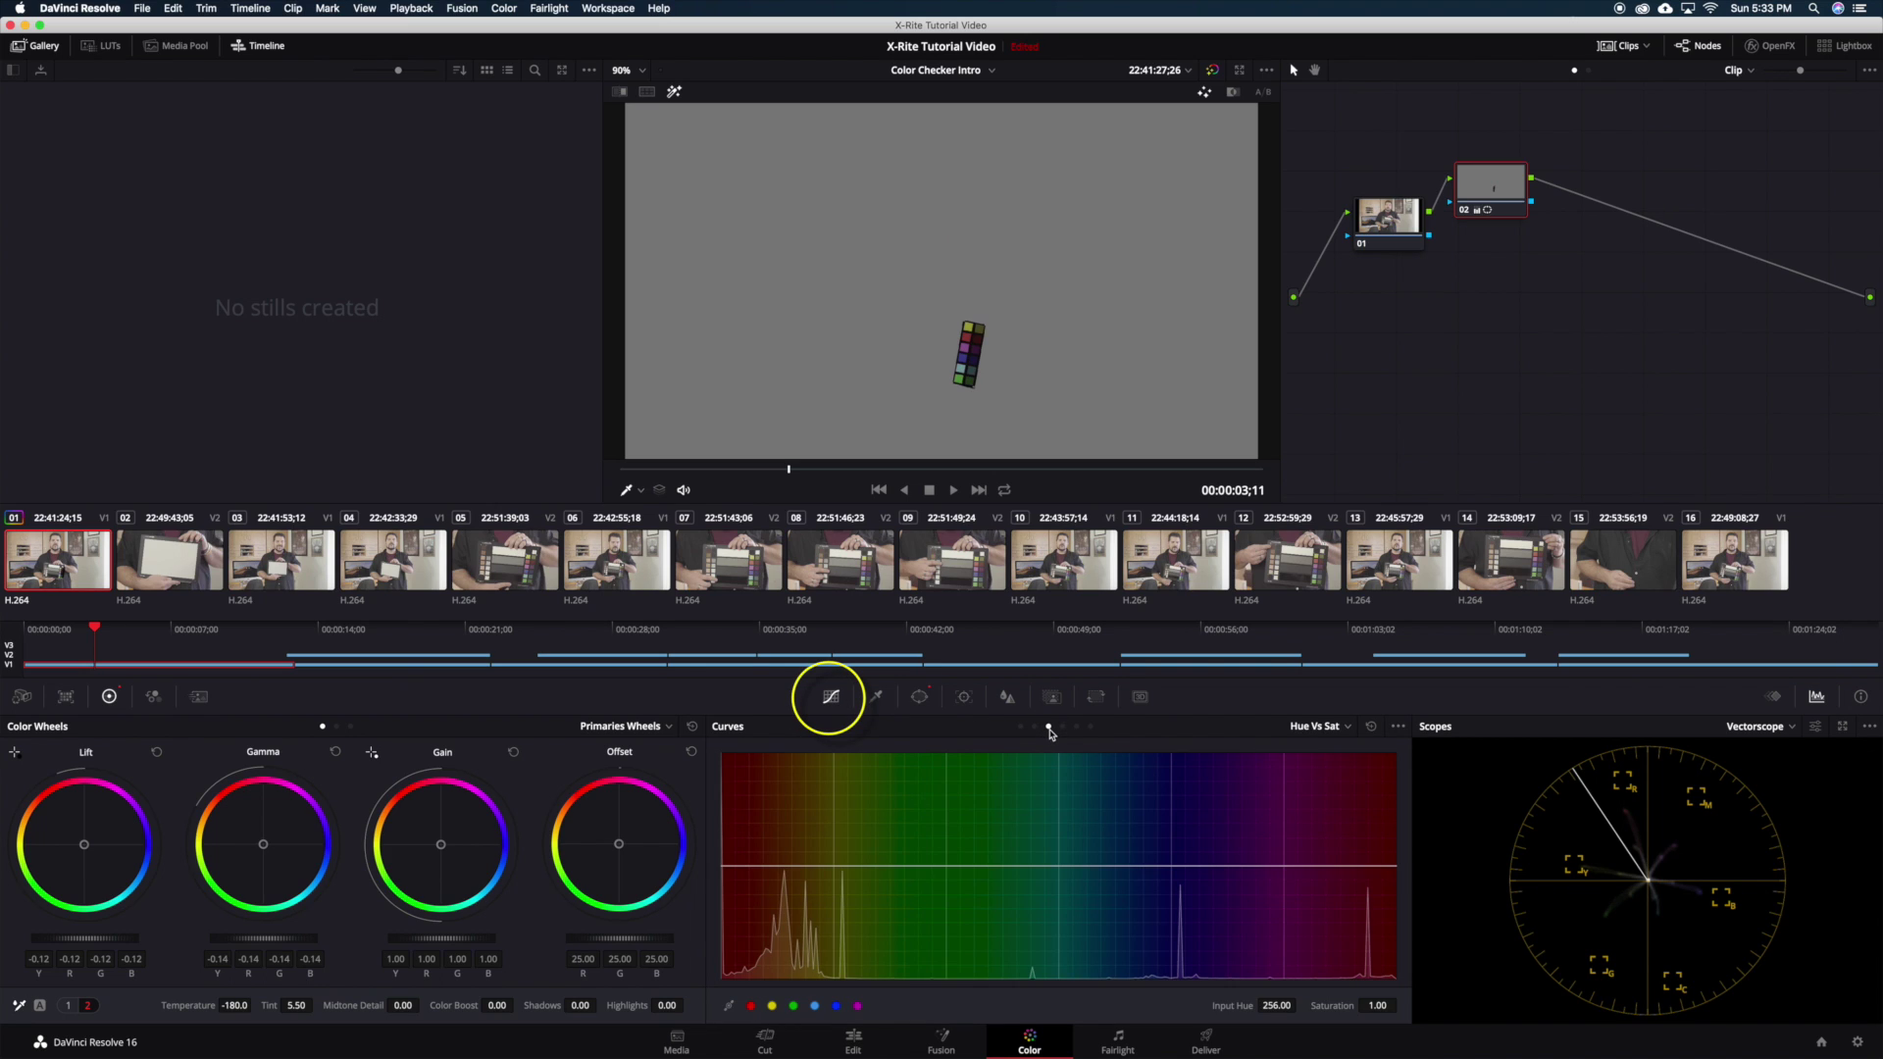
pyautogui.click(752, 1008)
pyautogui.click(813, 1008)
pyautogui.click(835, 1007)
pyautogui.click(858, 1007)
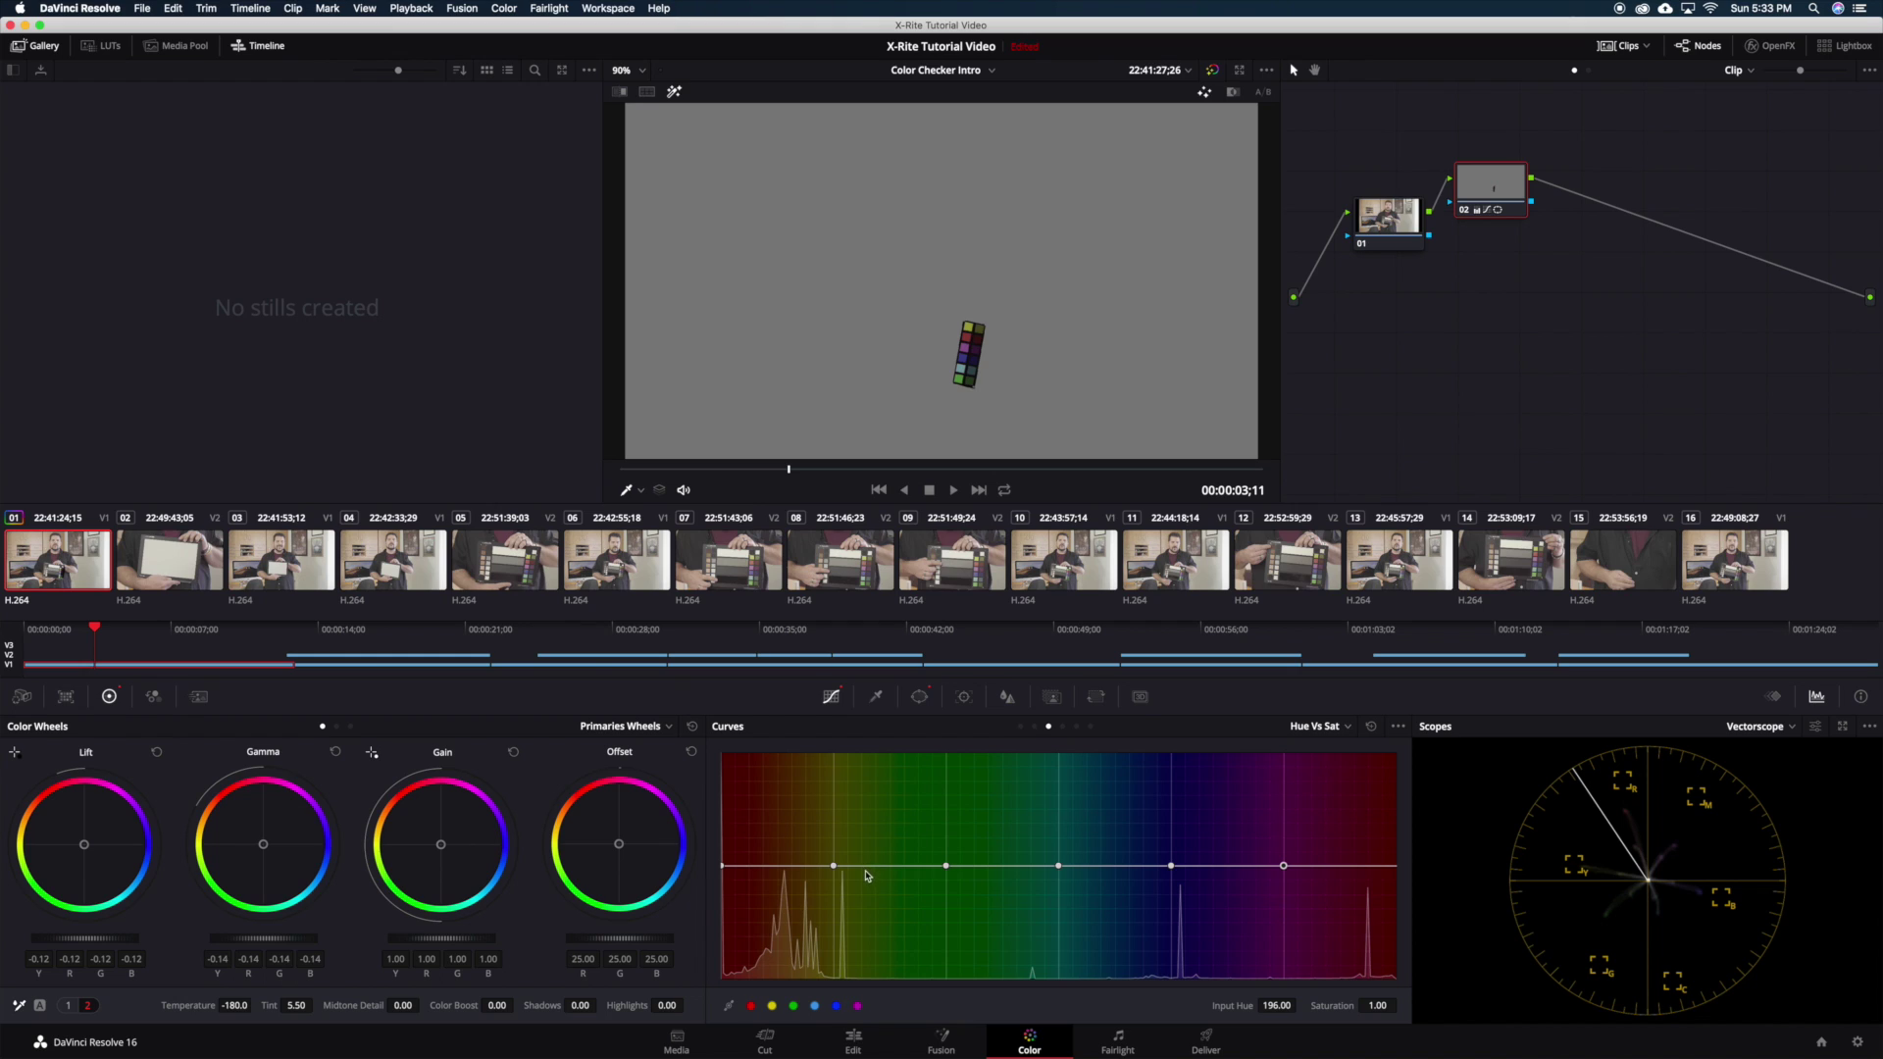
# Raise the green, cyan, blue, magenta and red Hue Vs Sat points toward their vectorscope targets
pyautogui.click(946, 866)
pyautogui.moveTo(946, 866); pyautogui.dragTo(948, 792)
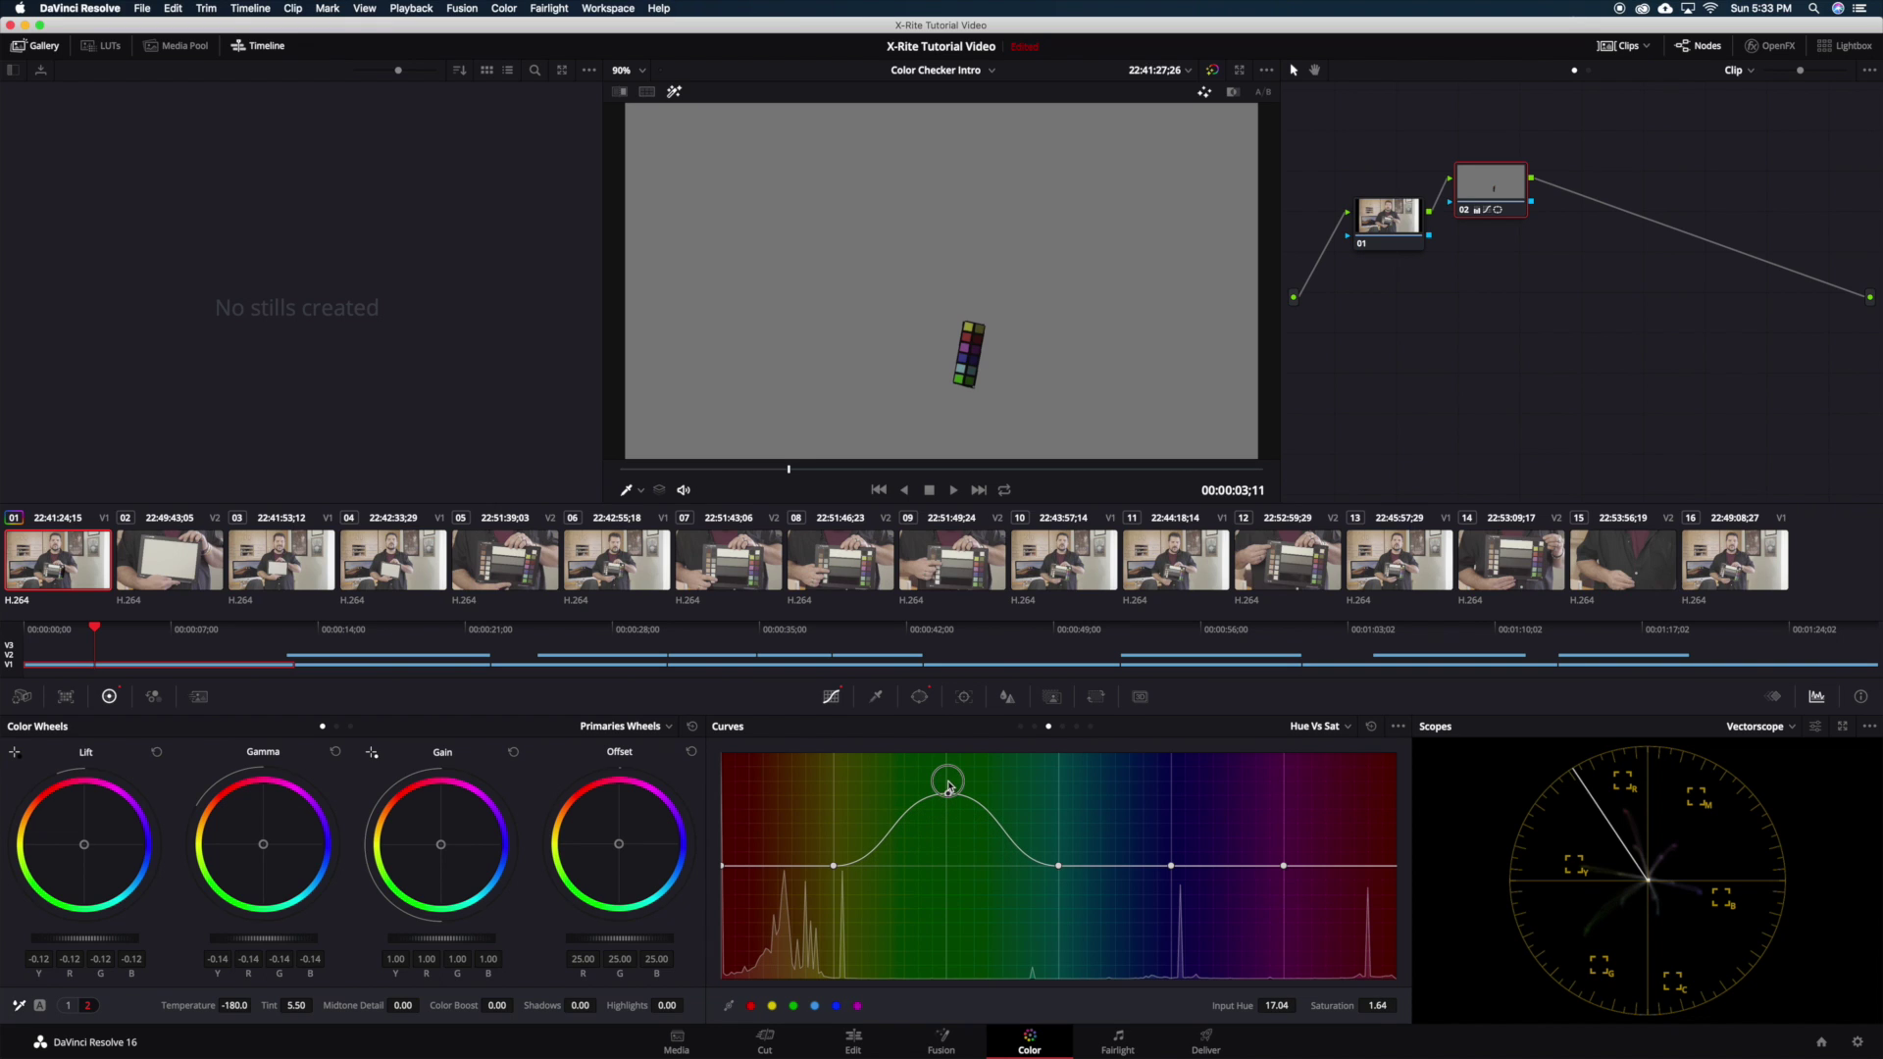
pyautogui.moveTo(948, 792); pyautogui.dragTo(947, 772)
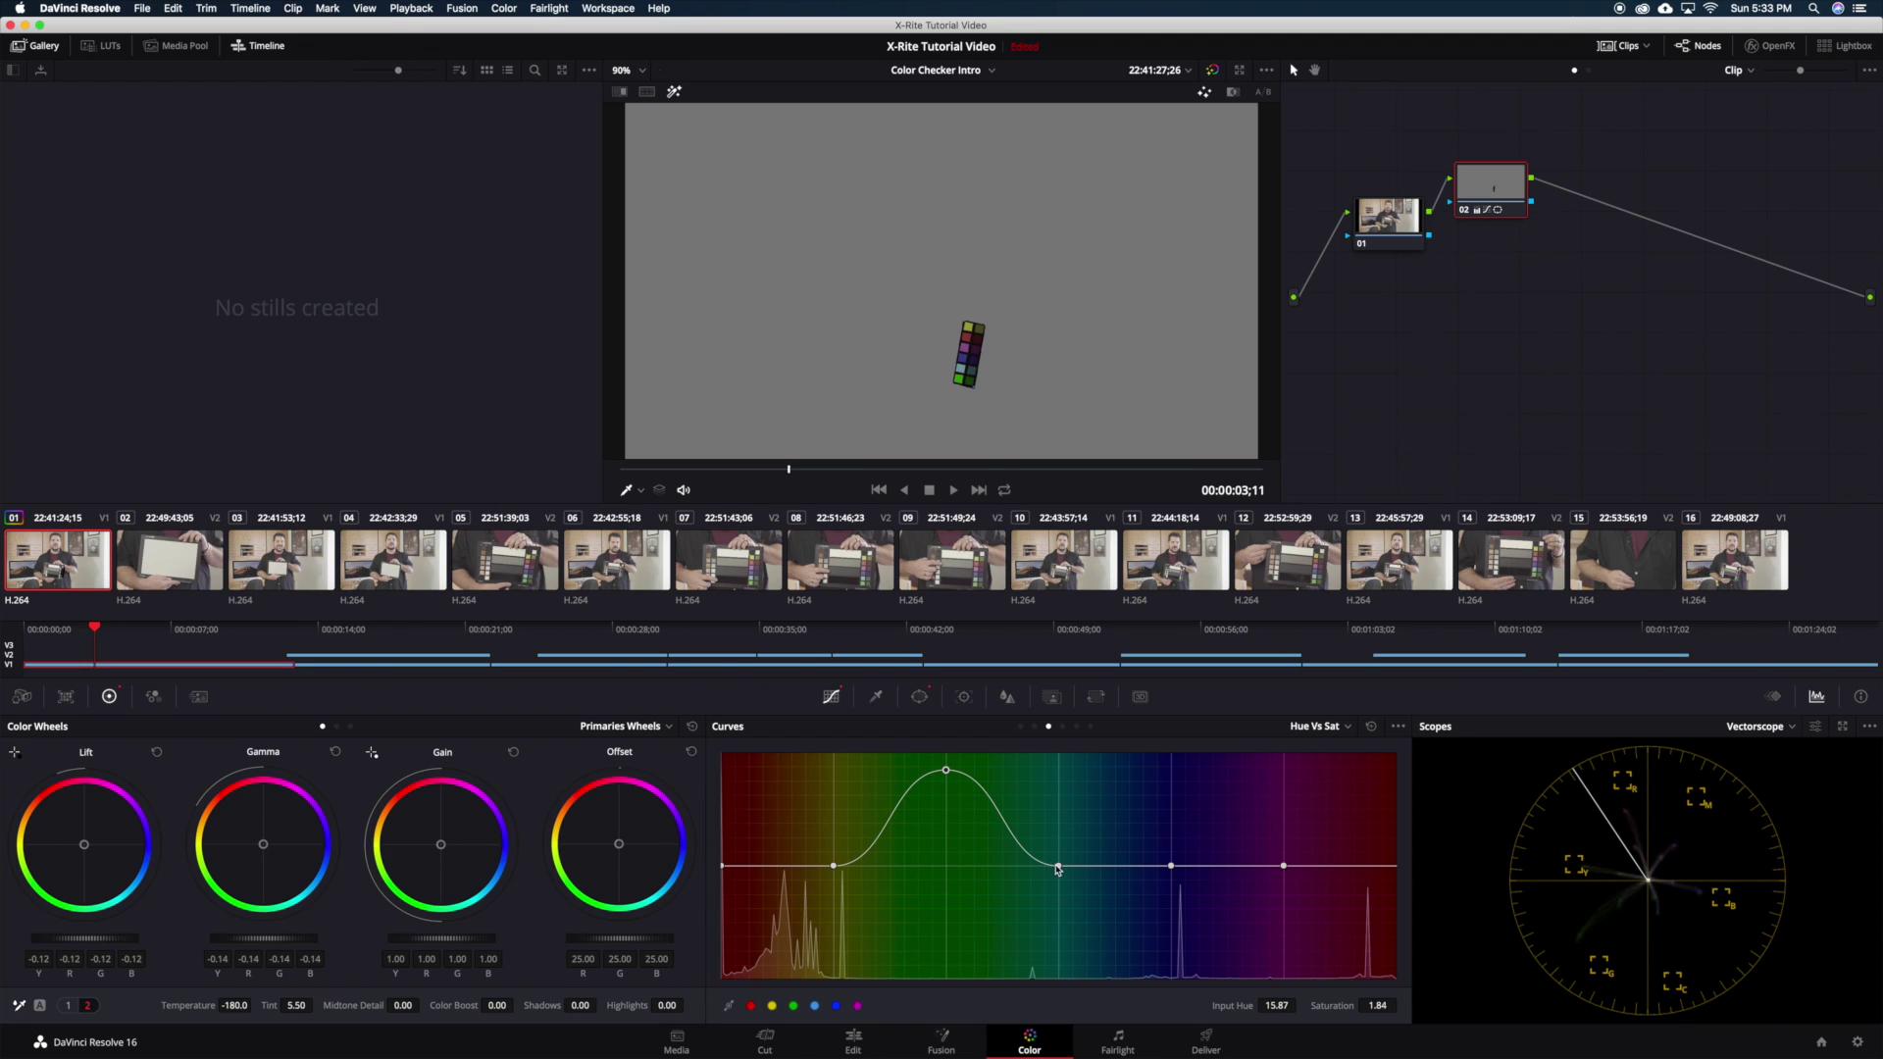
pyautogui.moveTo(1060, 867); pyautogui.dragTo(1059, 761)
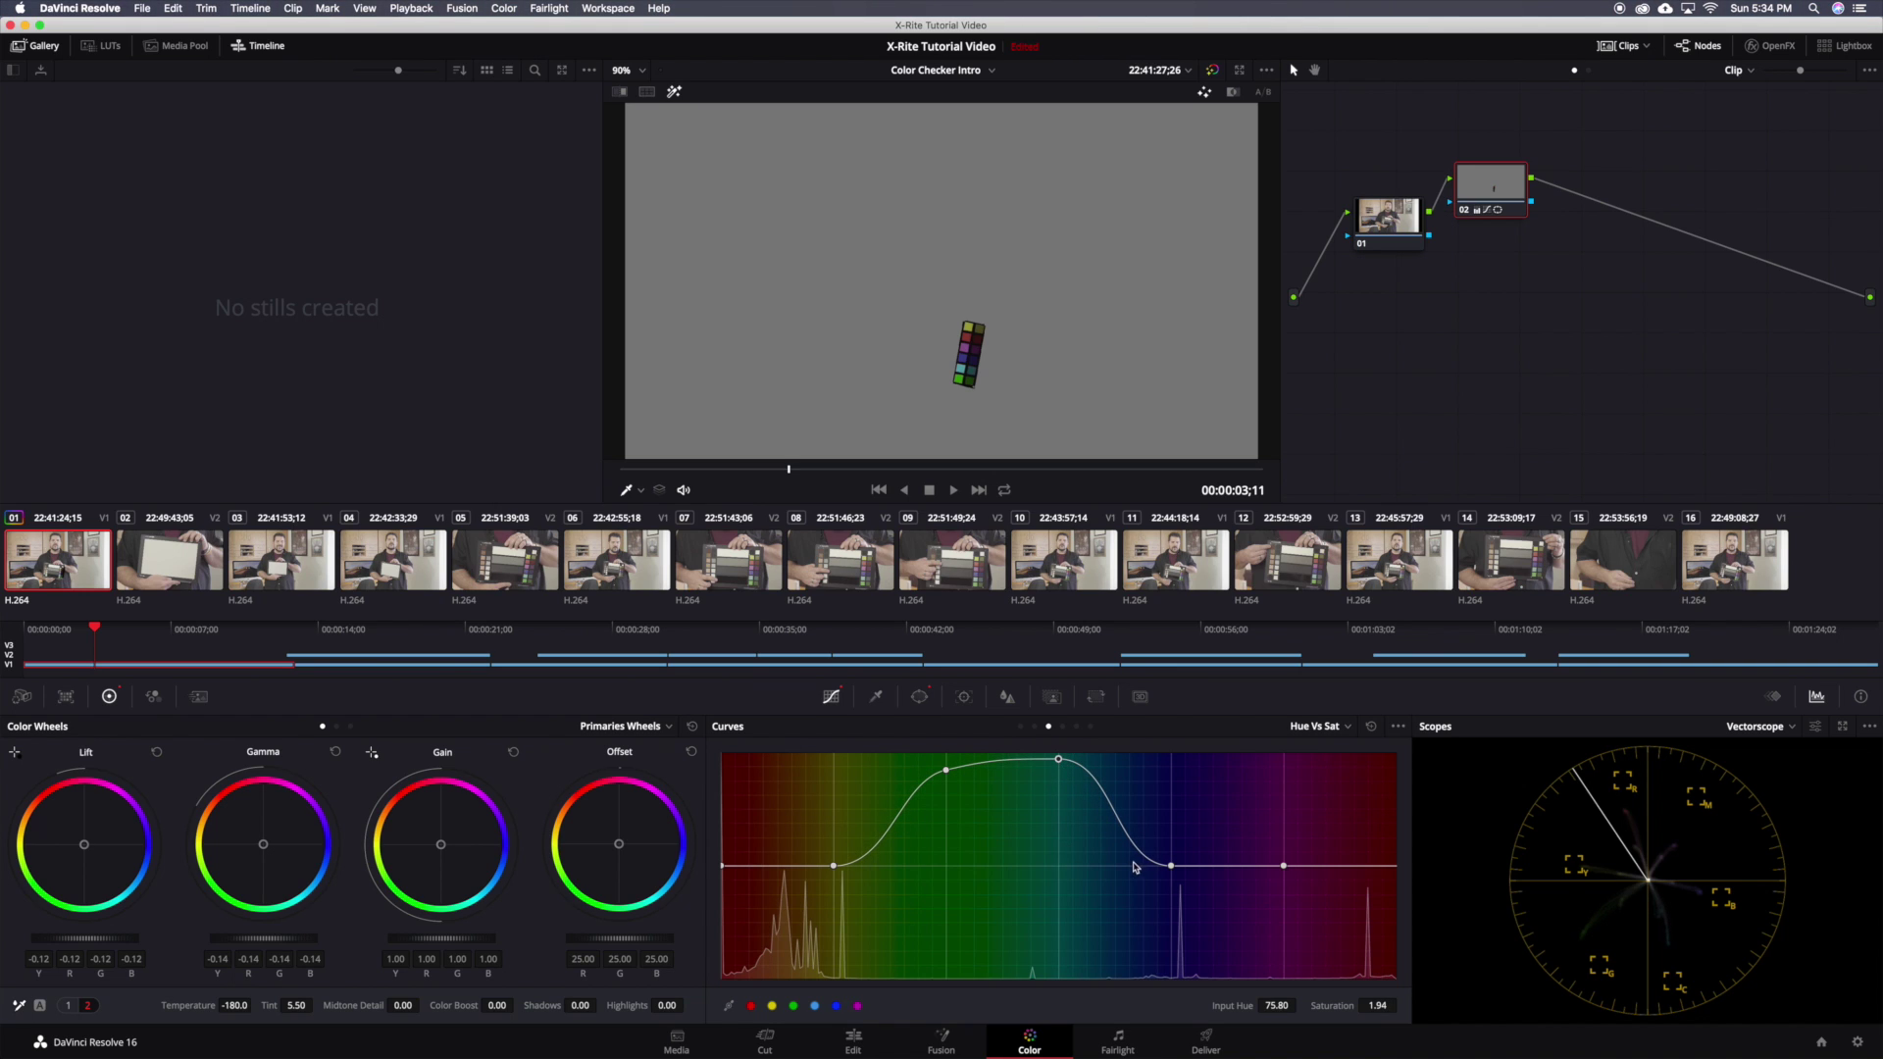
pyautogui.moveTo(1171, 868); pyautogui.dragTo(1173, 812)
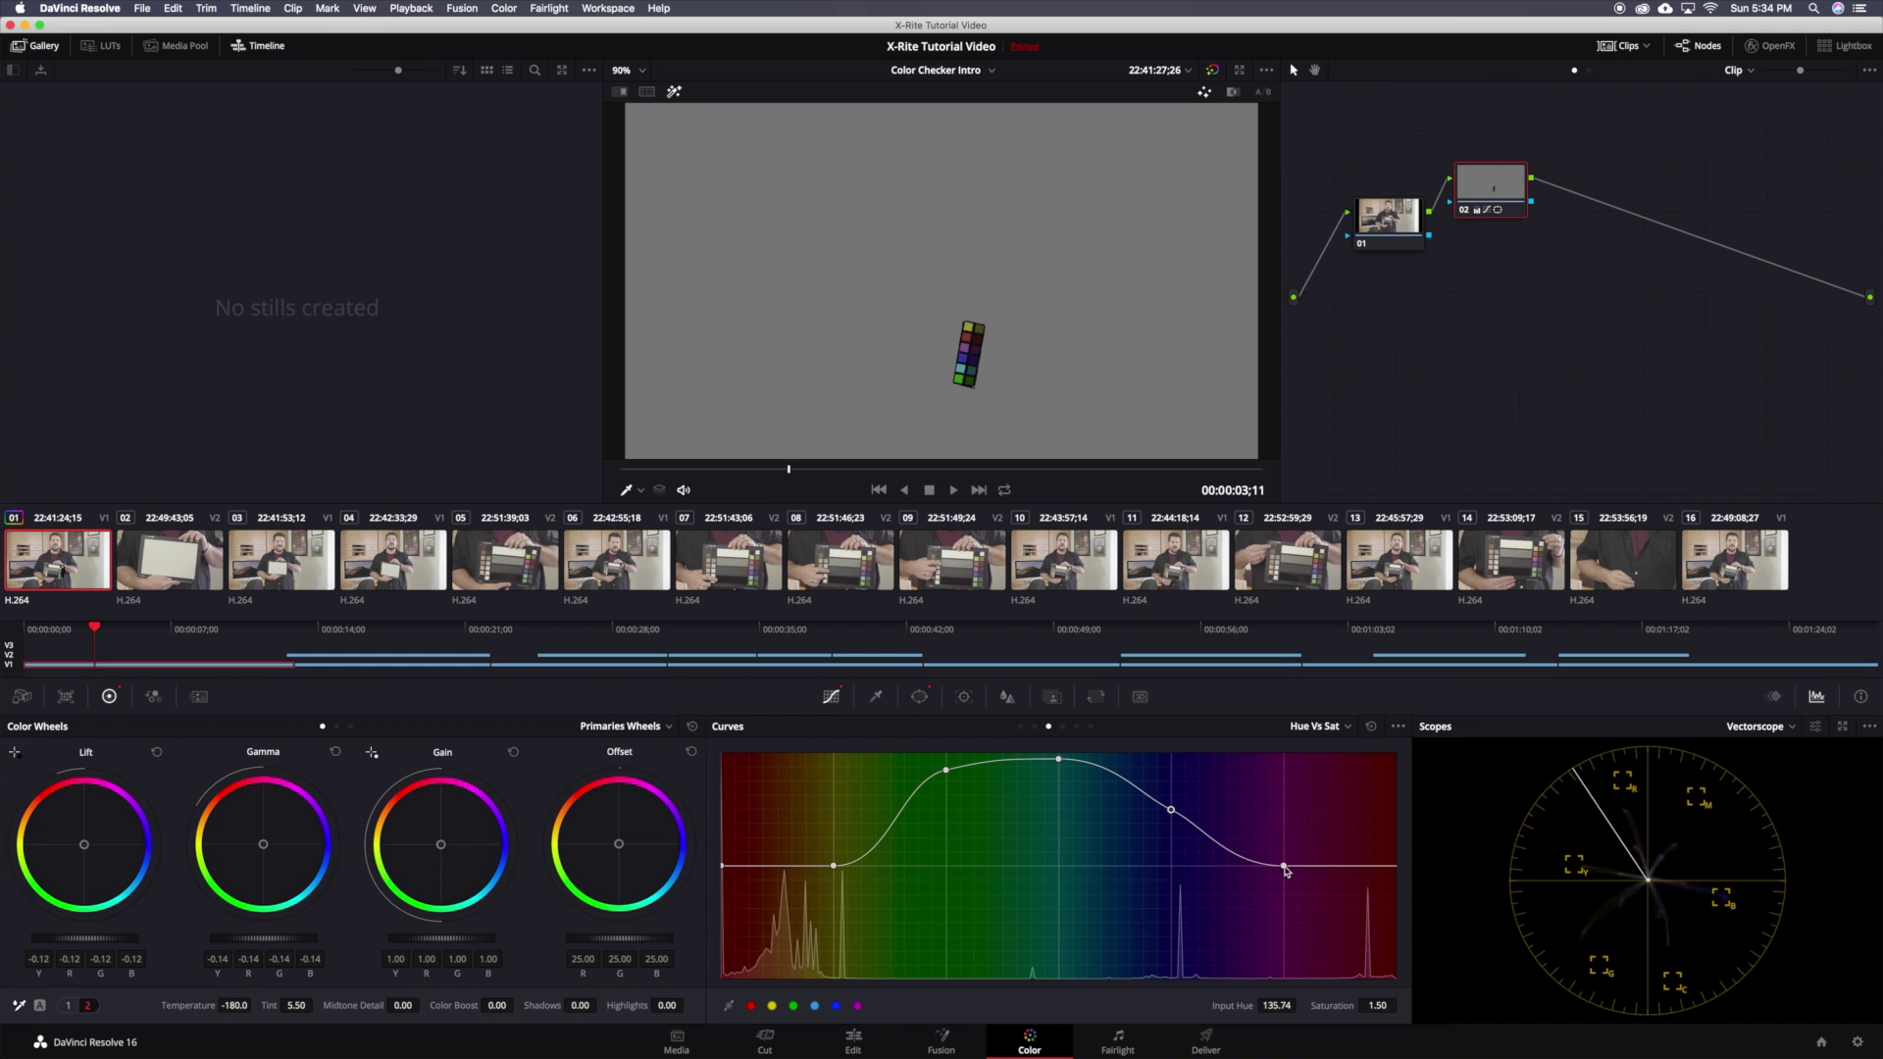
pyautogui.moveTo(1286, 869); pyautogui.dragTo(1285, 764)
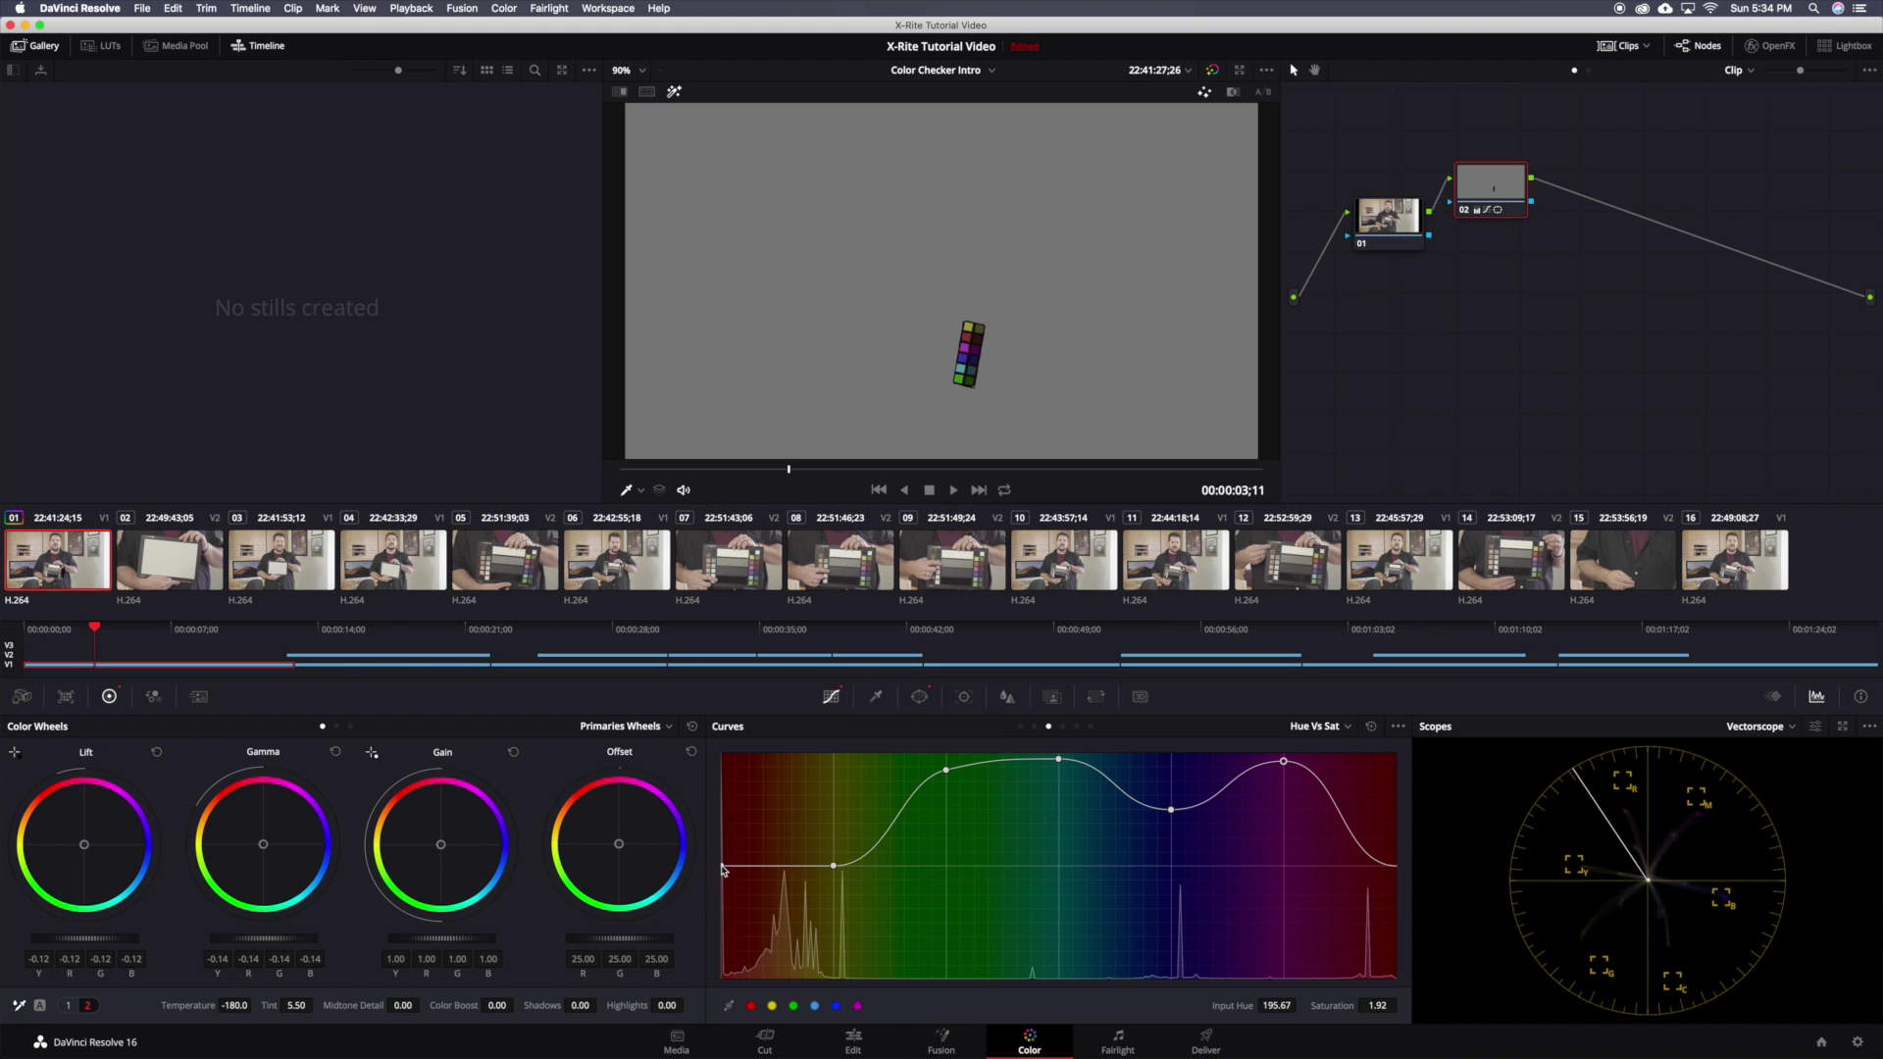
pyautogui.moveTo(722, 869); pyautogui.dragTo(722, 821)
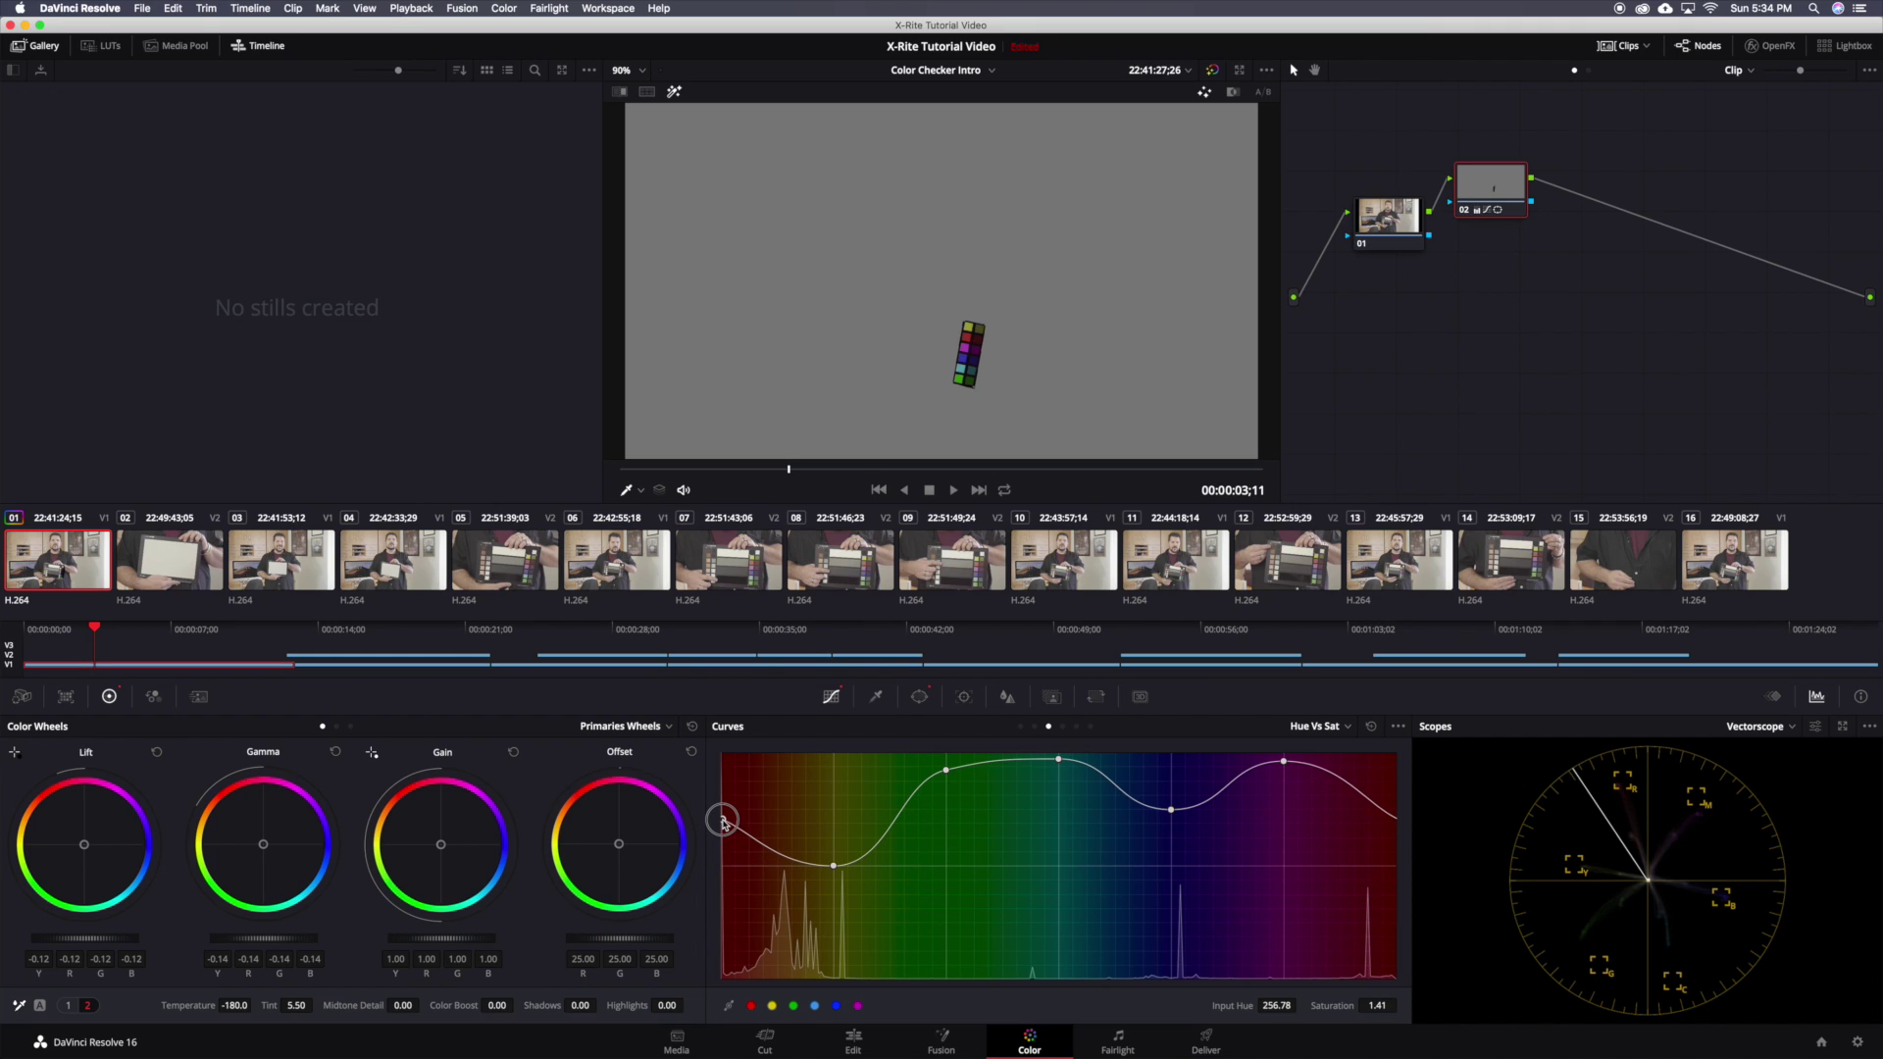
pyautogui.click(1038, 729)
# Switch to the Hue Vs Hue curve and add points at the red, cyan, blue and magenta hues
pyautogui.click(1039, 731)
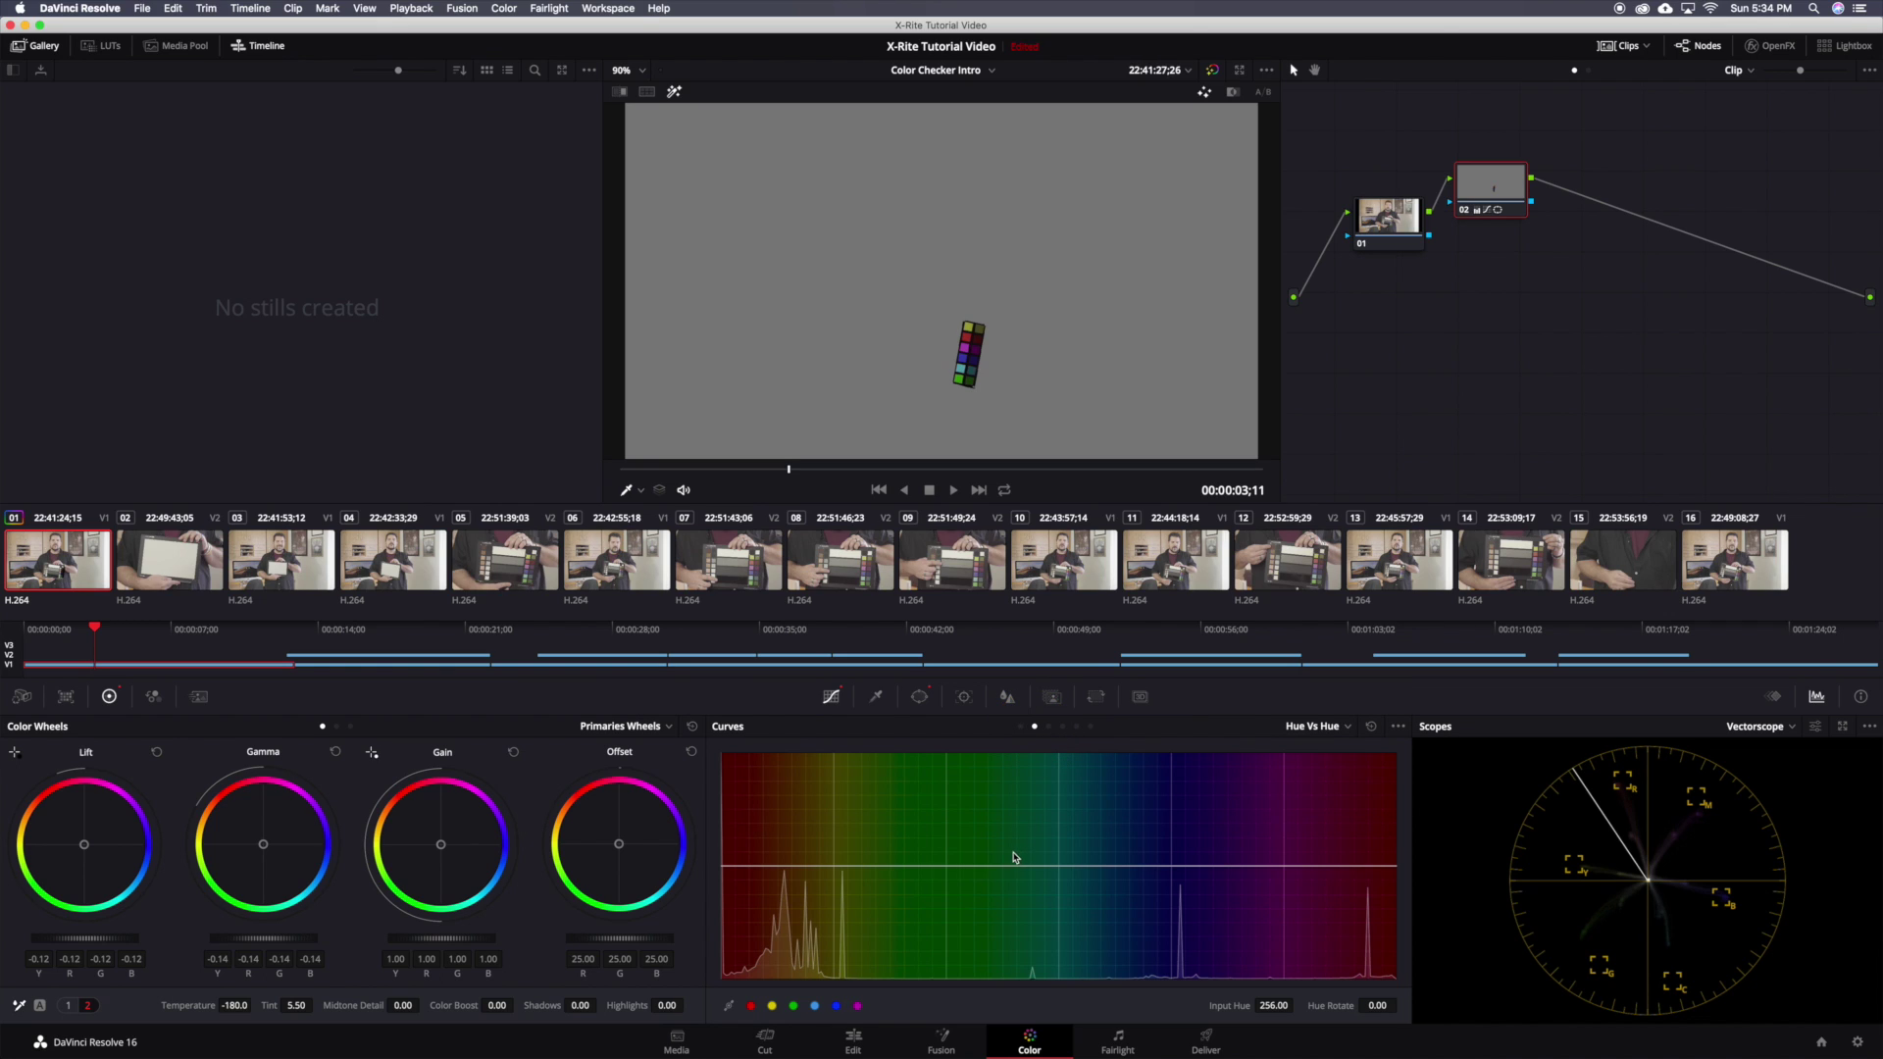
pyautogui.click(861, 958)
pyautogui.click(751, 1006)
pyautogui.click(815, 1006)
pyautogui.click(835, 1007)
pyautogui.click(858, 1006)
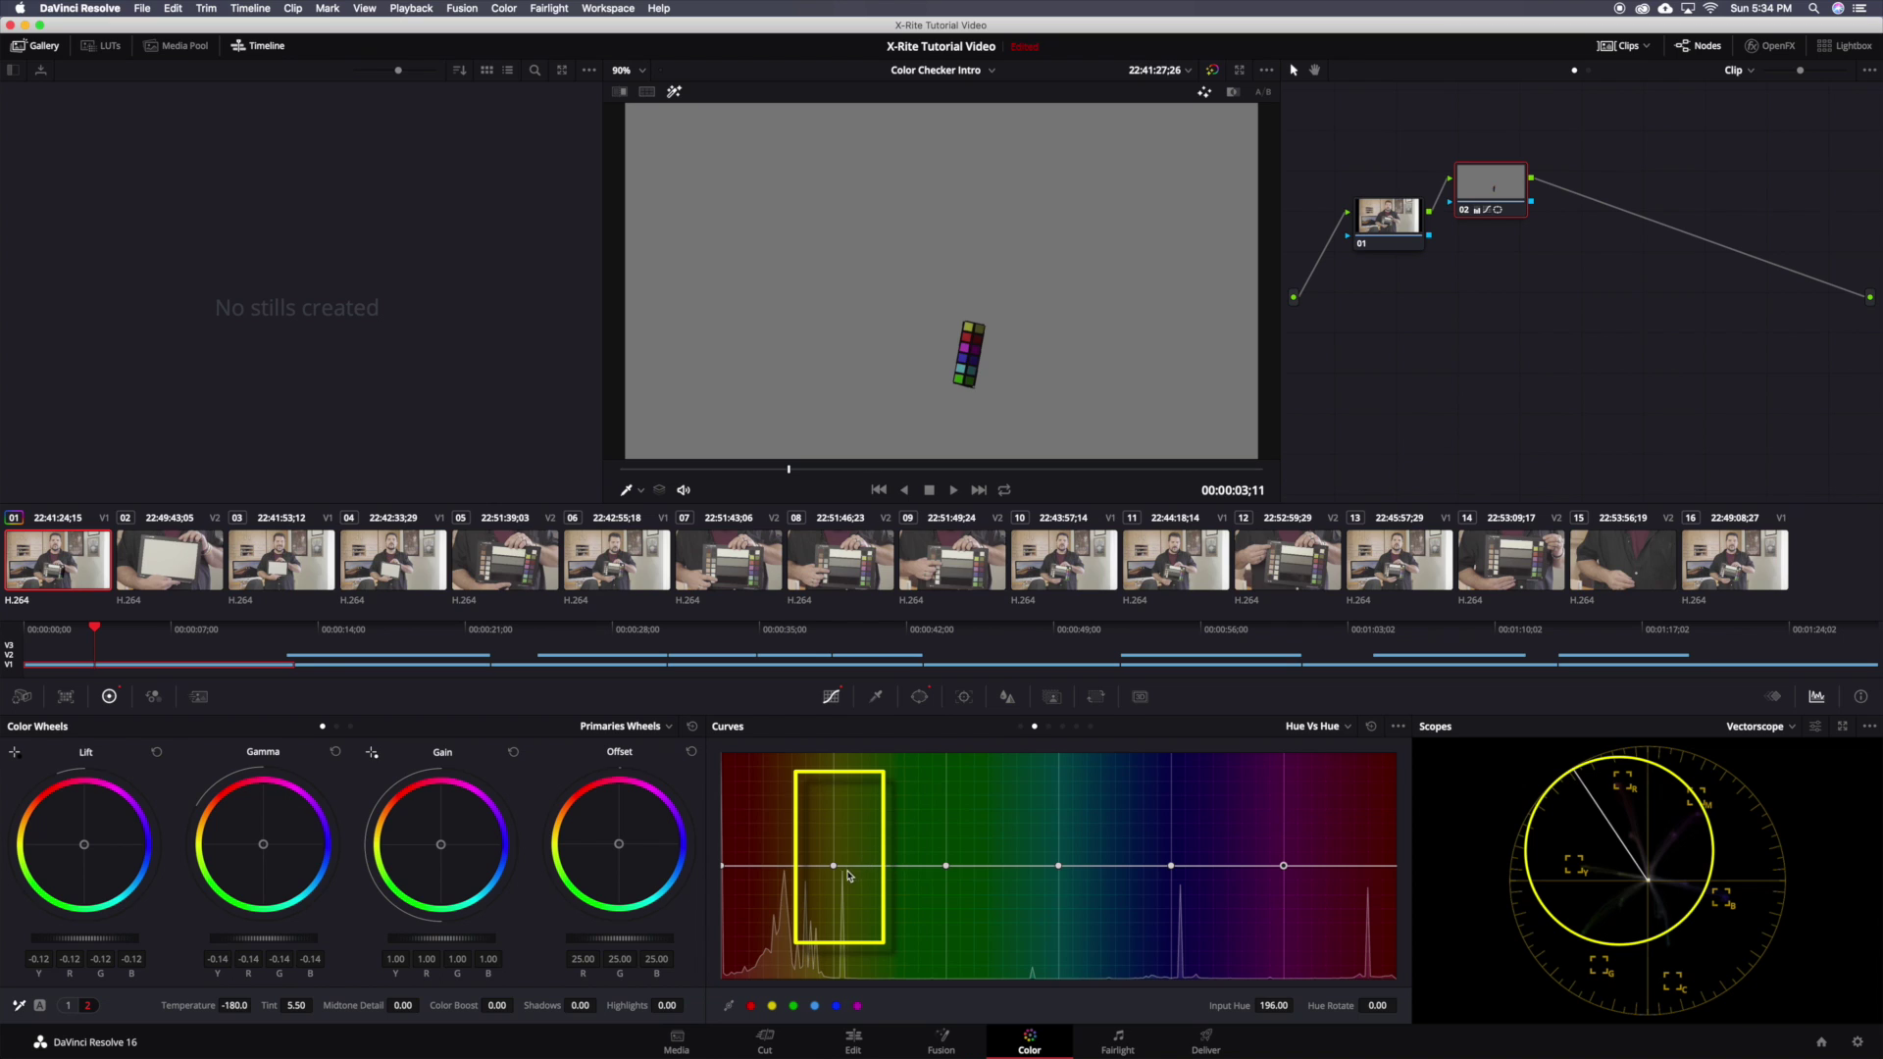
# Rotate the green hue down and nudge the magenta and red points on the Hue Vs Hue curve
pyautogui.moveTo(835, 872); pyautogui.dragTo(842, 878)
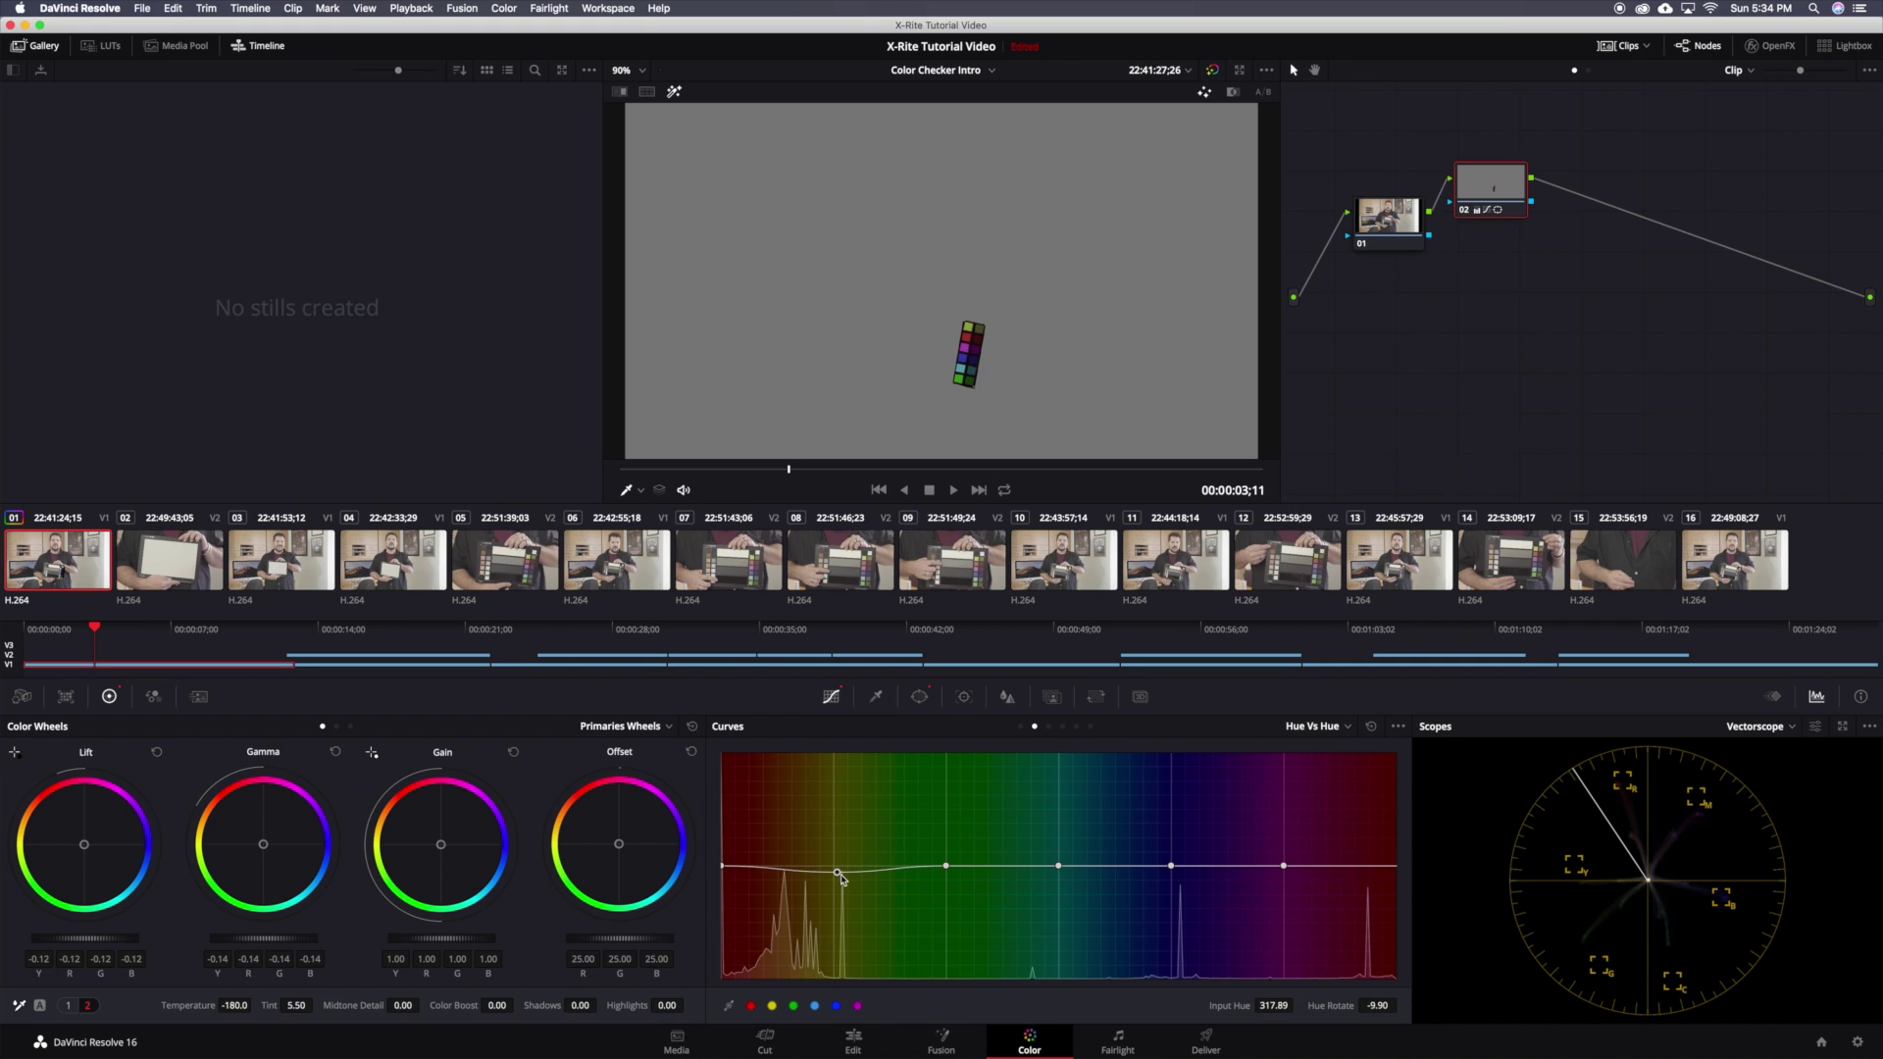
pyautogui.hotkey('ctrl', 'z')
pyautogui.moveTo(948, 870); pyautogui.dragTo(947, 888)
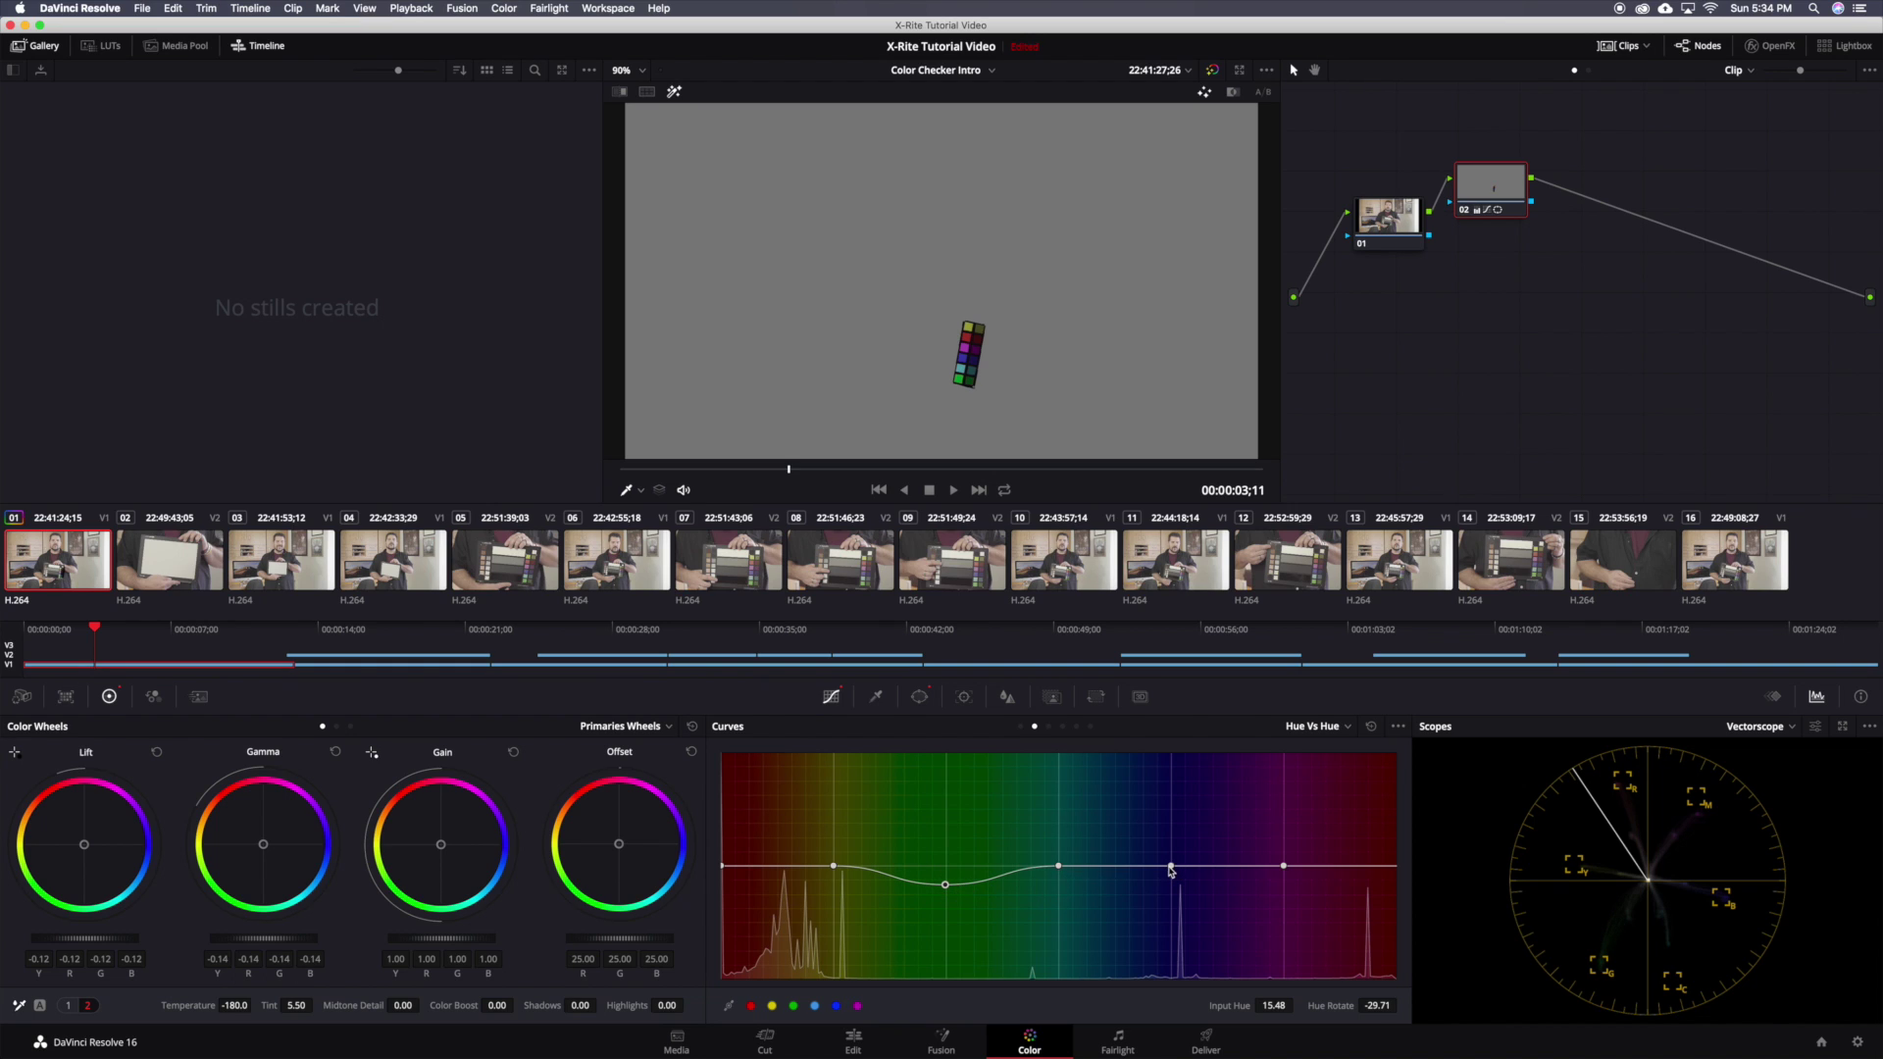
pyautogui.moveTo(1285, 872); pyautogui.dragTo(1287, 873)
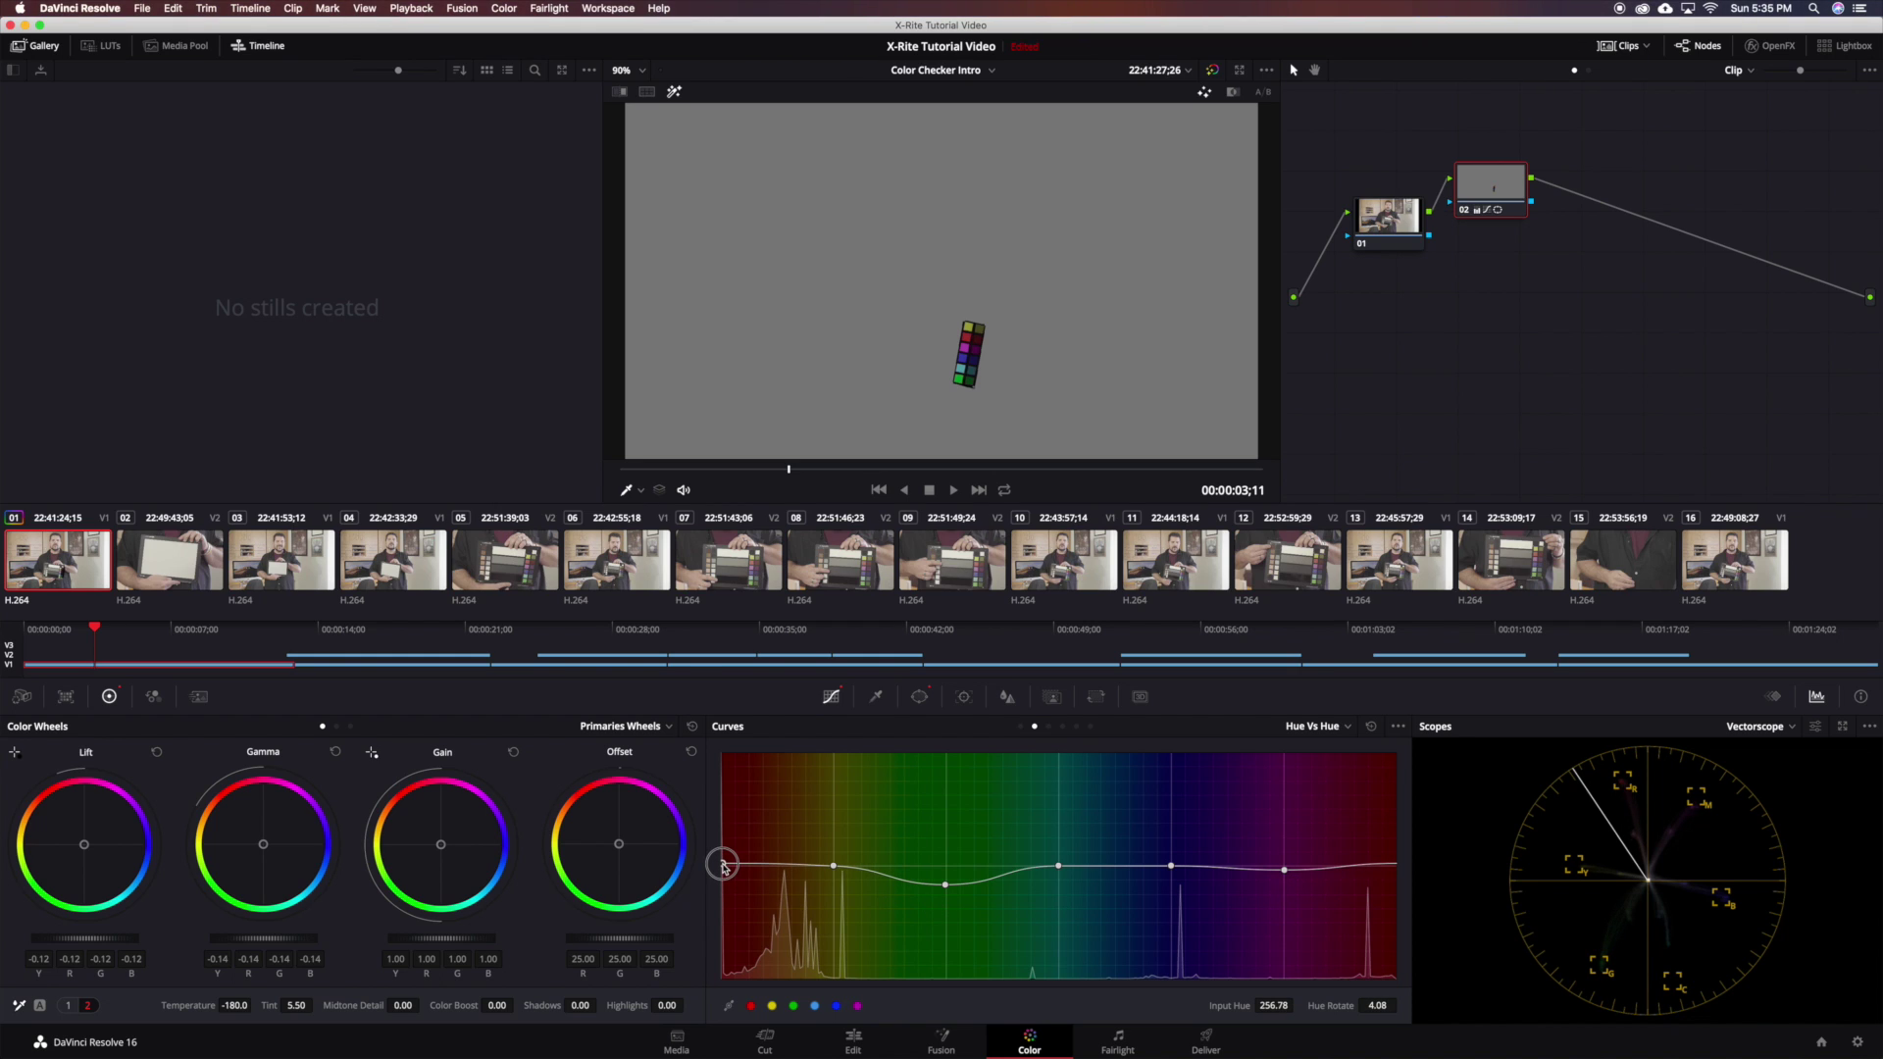
pyautogui.click(721, 867)
# Switch back to the Window palette and step down through the timeline to clip 16
pyautogui.click(919, 696)
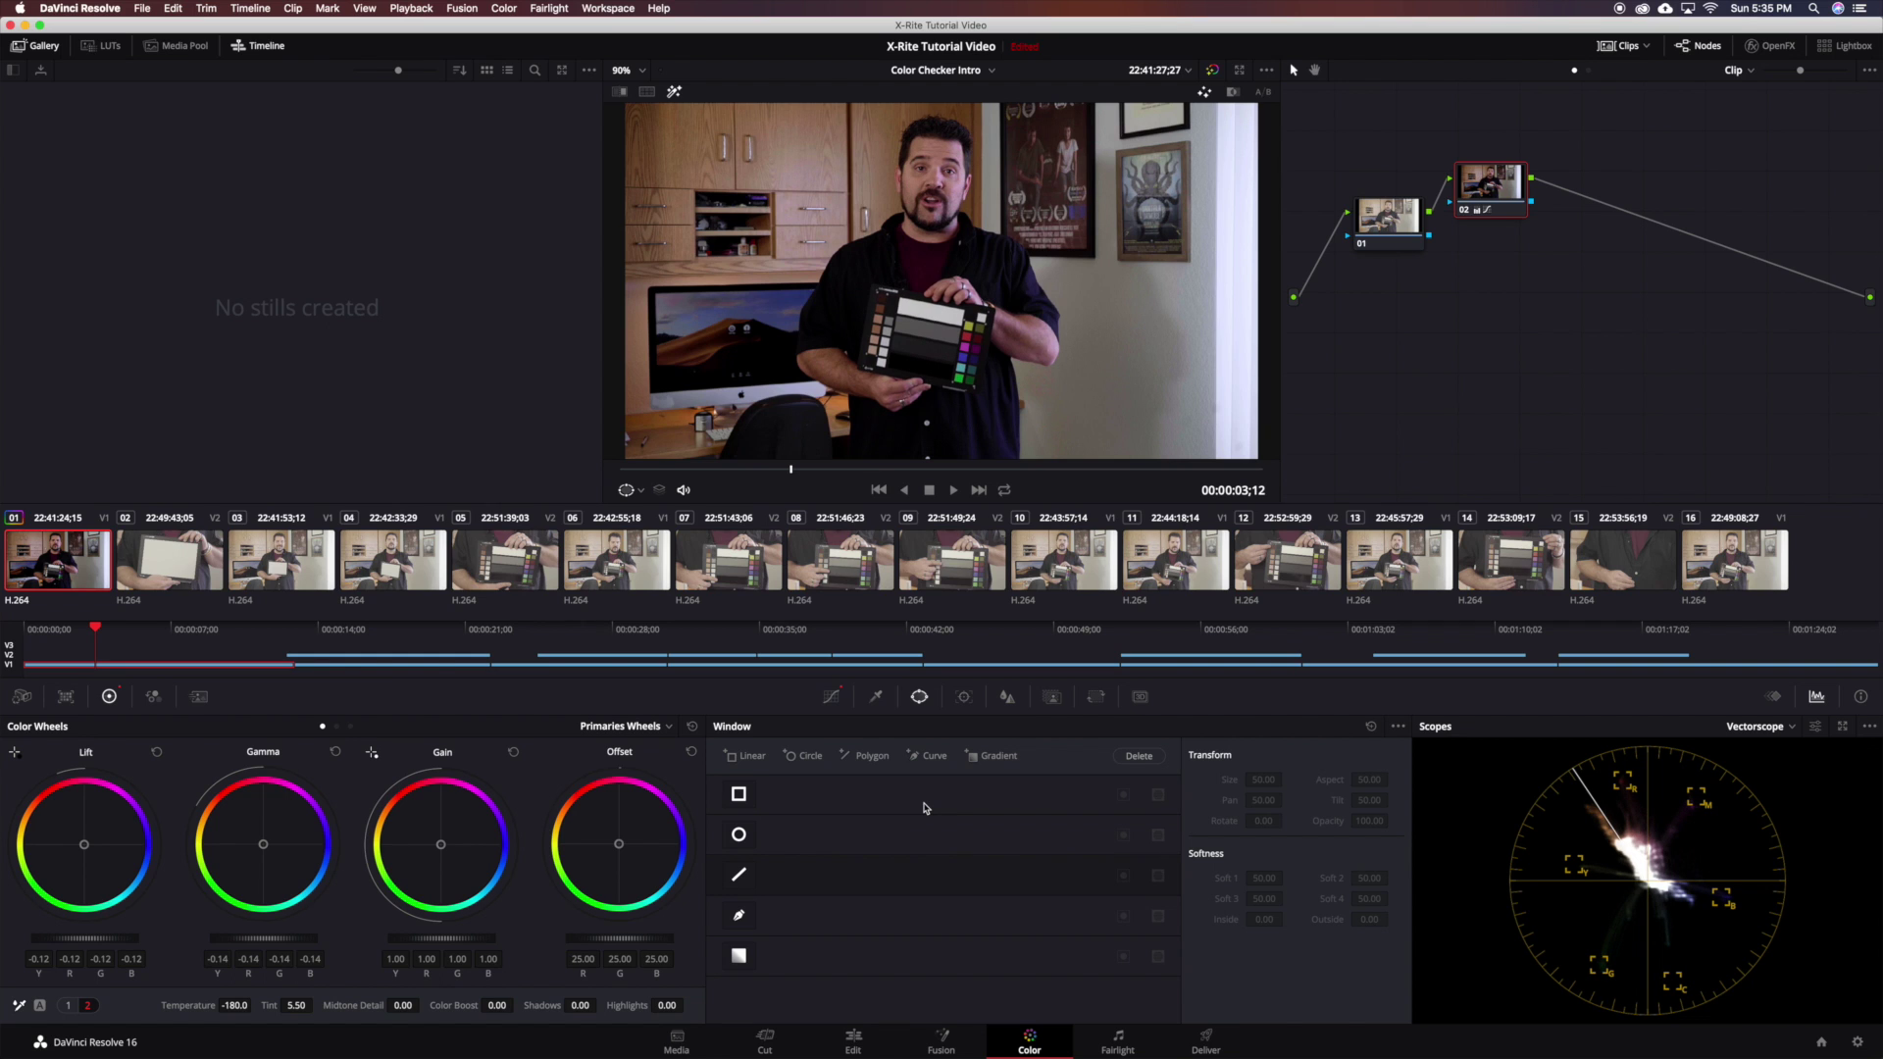
pyautogui.press('Down')
pyautogui.press('Down')
pyautogui.press('Down')
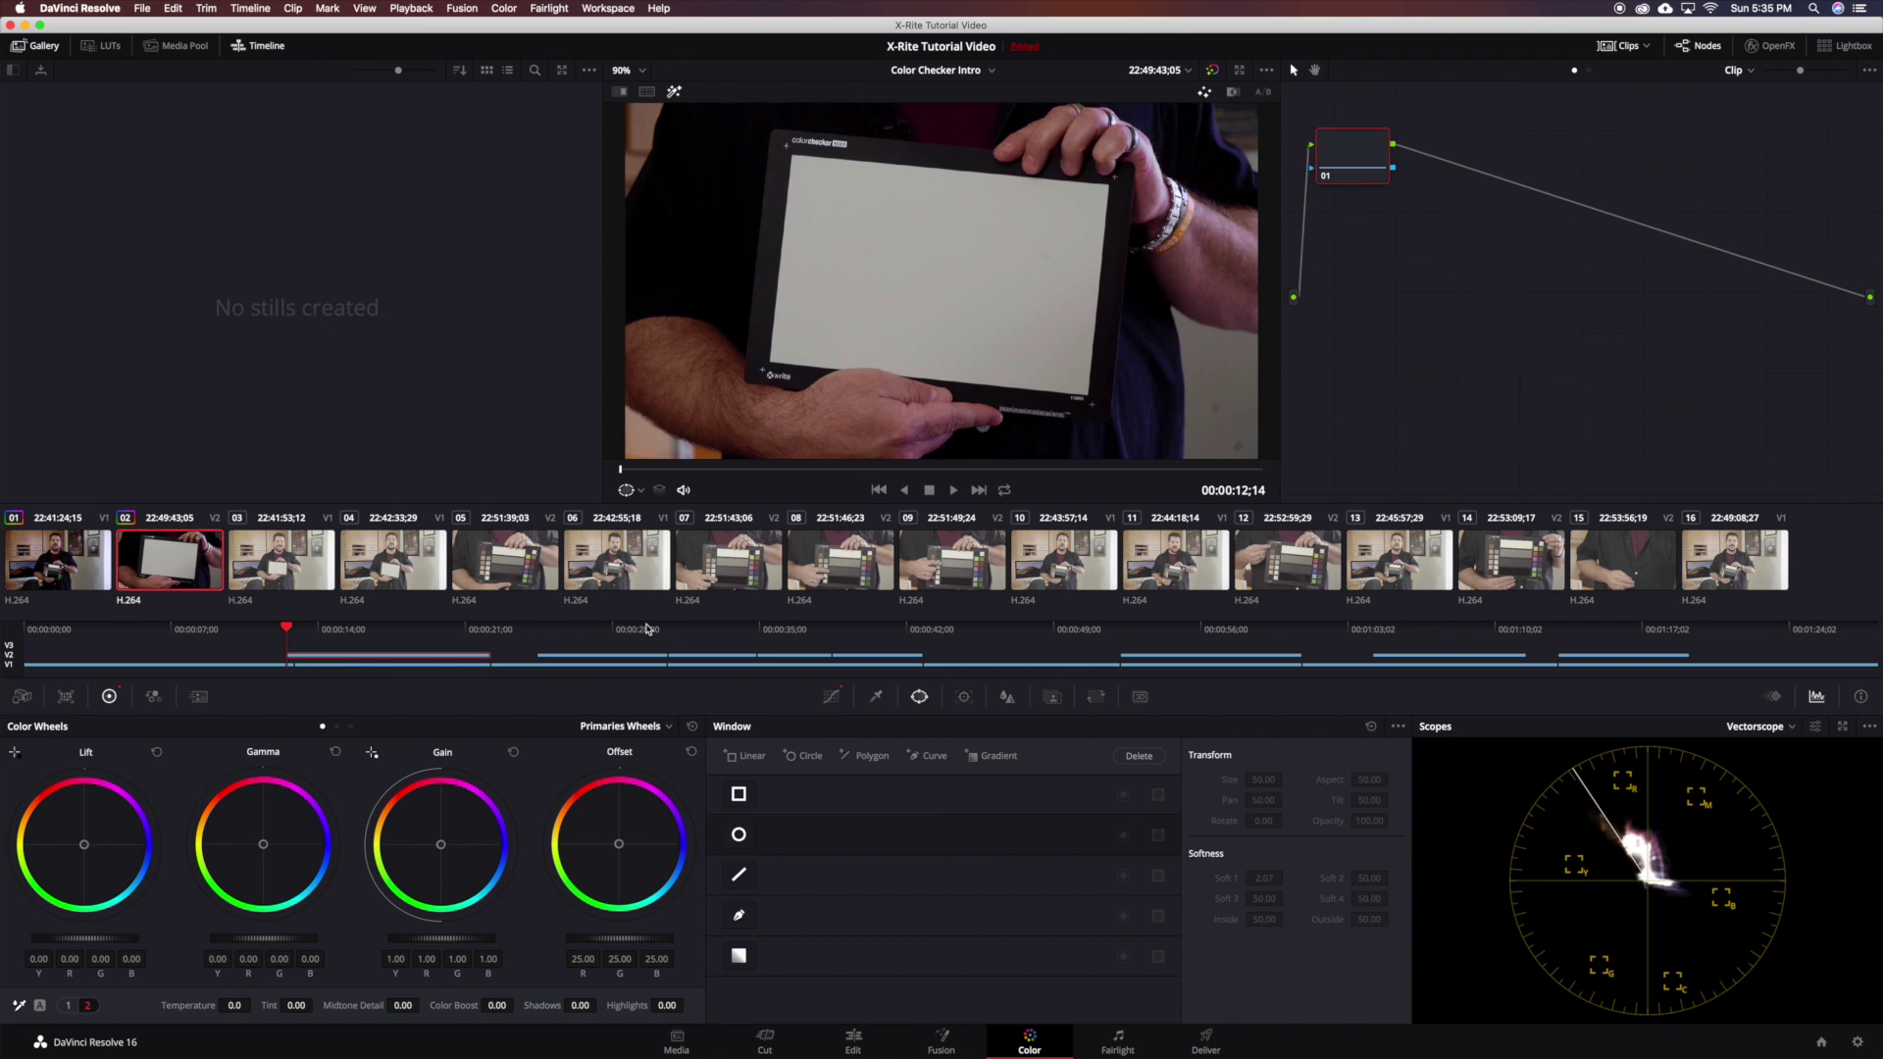
pyautogui.press('Down')
pyautogui.press('Down')
pyautogui.press('Down')
pyautogui.press('Down')
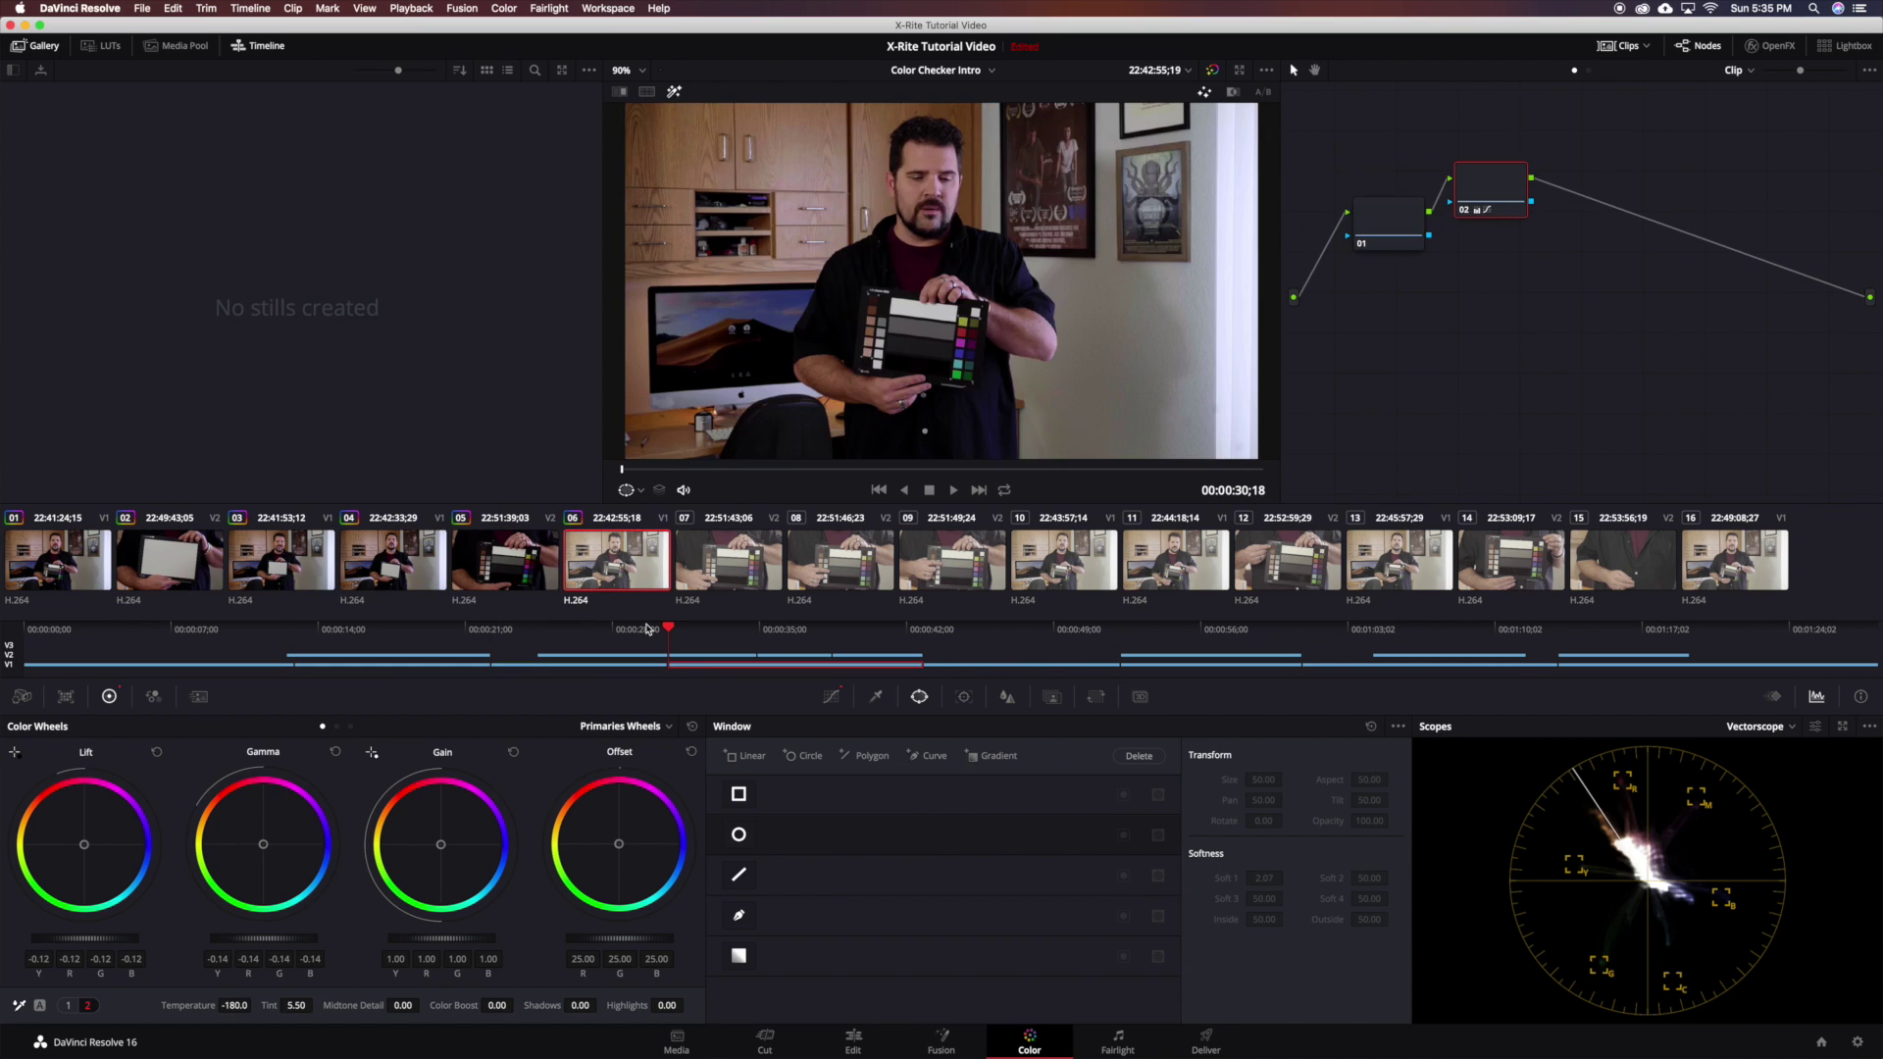
pyautogui.press('Down')
pyautogui.press('Down')
pyautogui.press('Down')
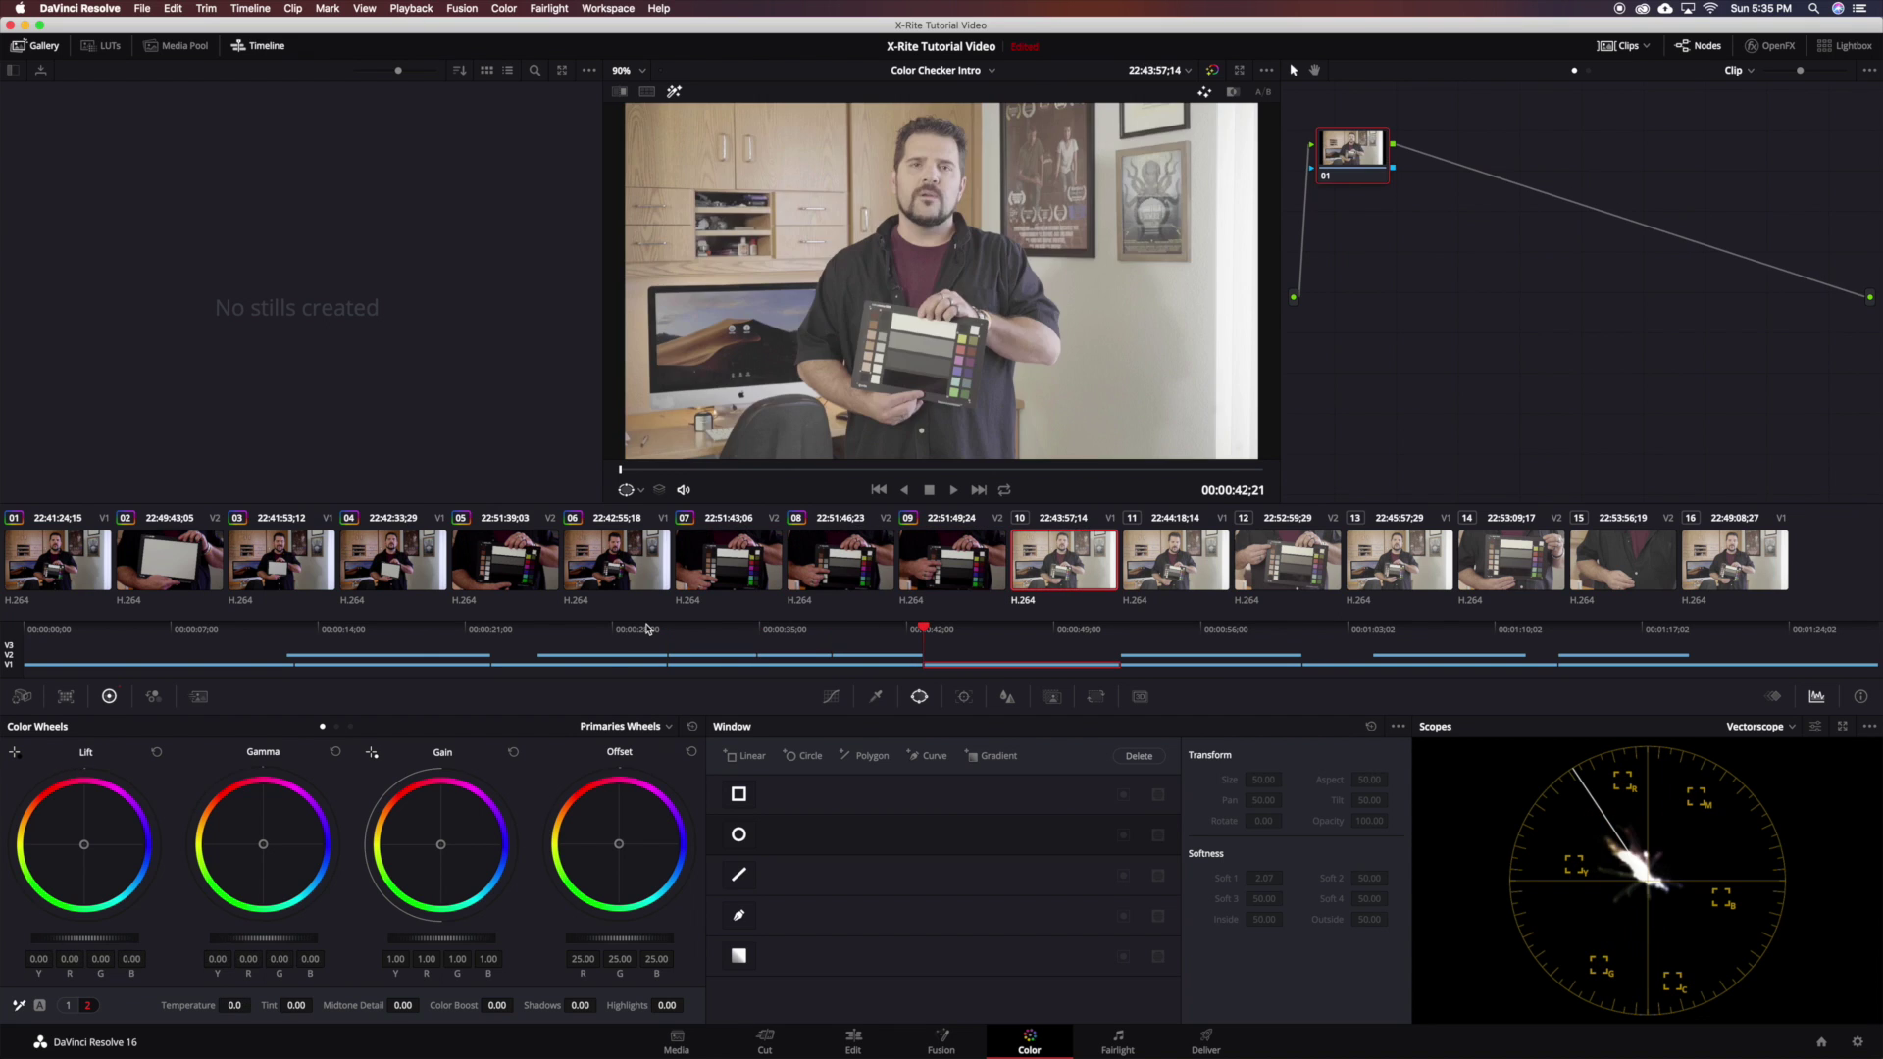
pyautogui.press('Down')
pyautogui.press('Down')
pyautogui.press('Down')
pyautogui.press('Down')
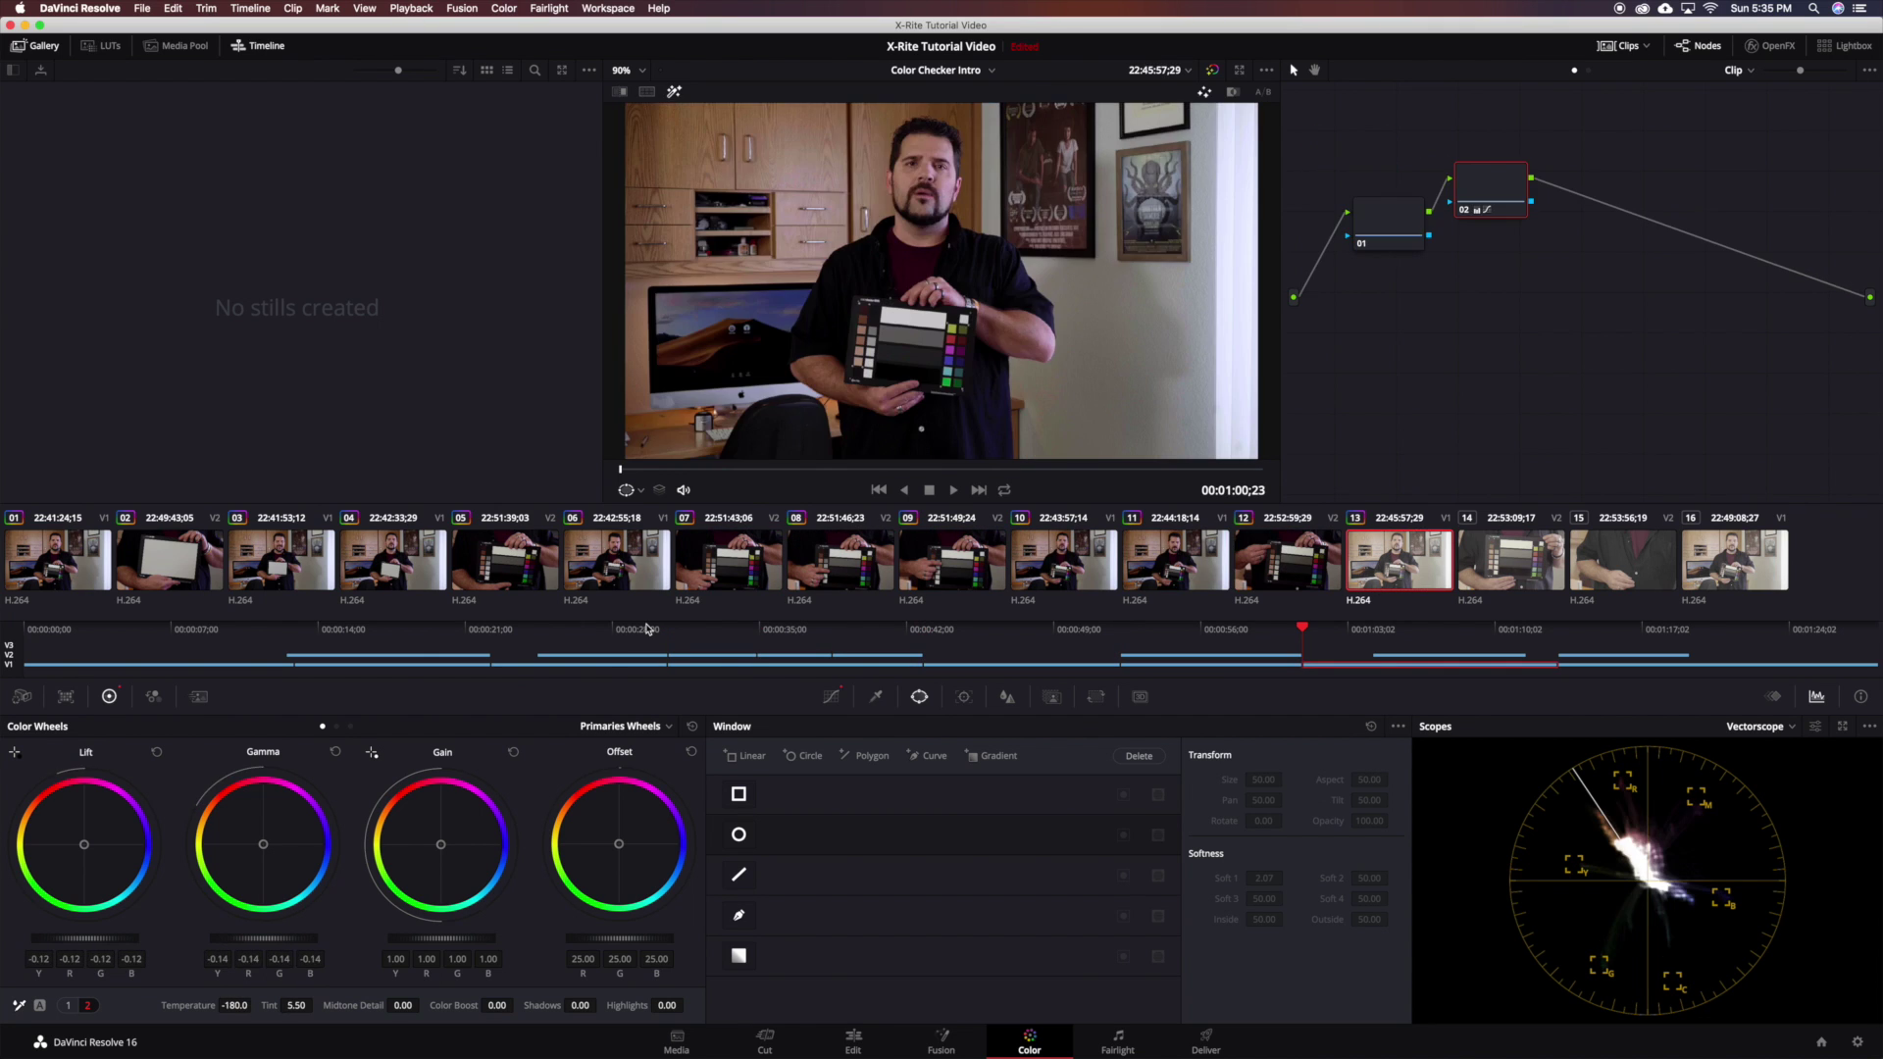
pyautogui.press('Down')
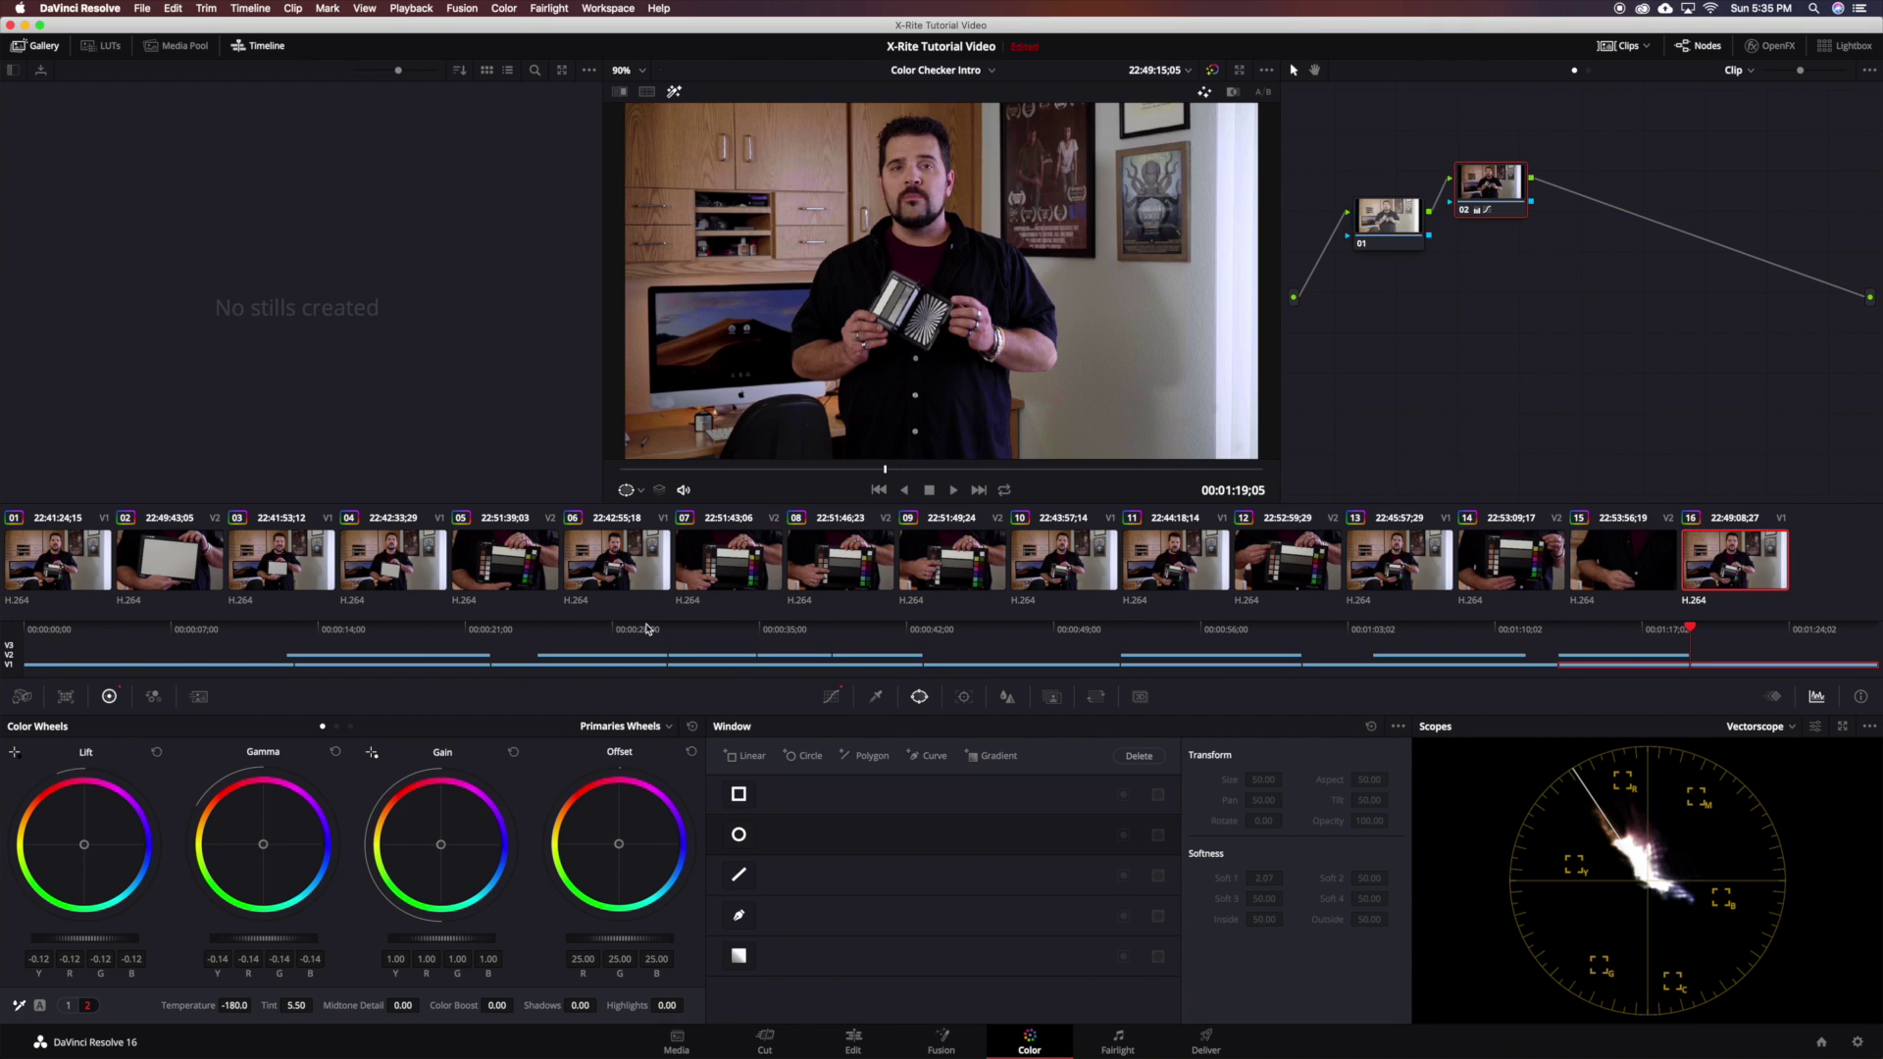